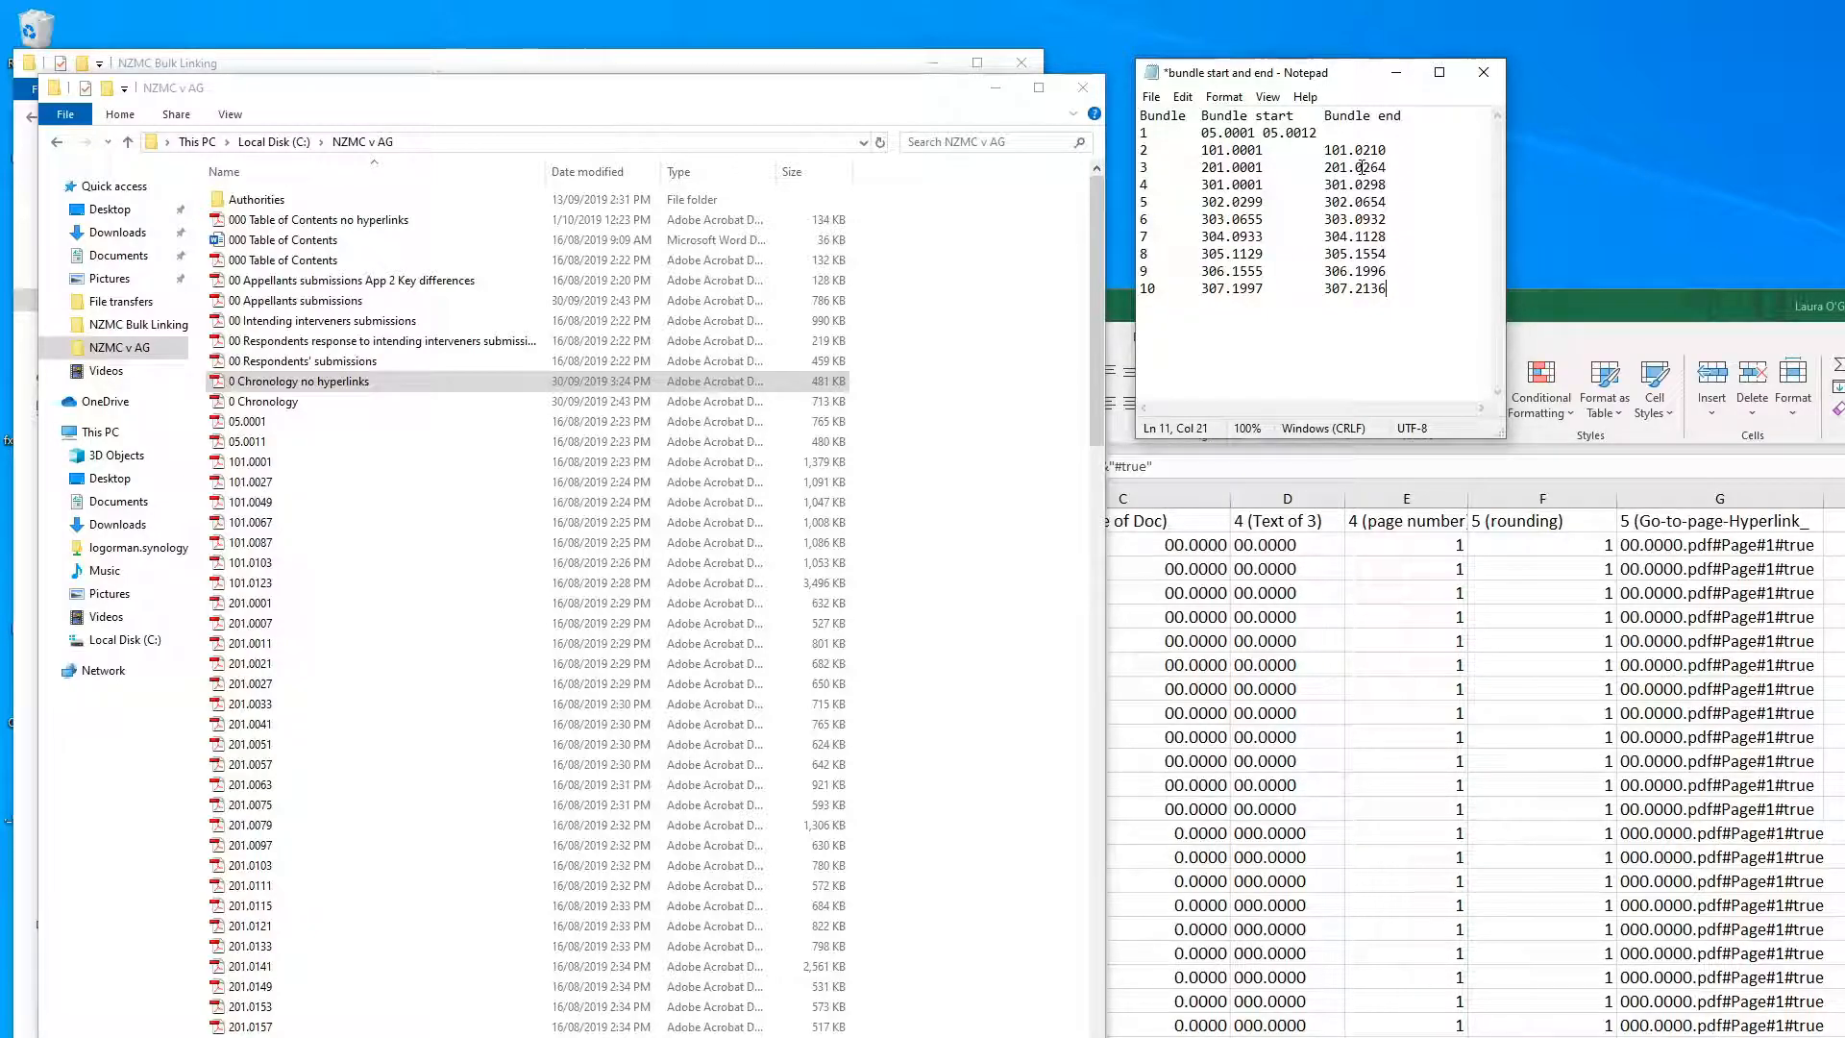
Bring the Link Builder workbook into full view and examine the first-page-of-document formula in C2.
{"action": "left_click_drag", "start_coordinate": [1582, 303], "coordinate": [1267, 79]}
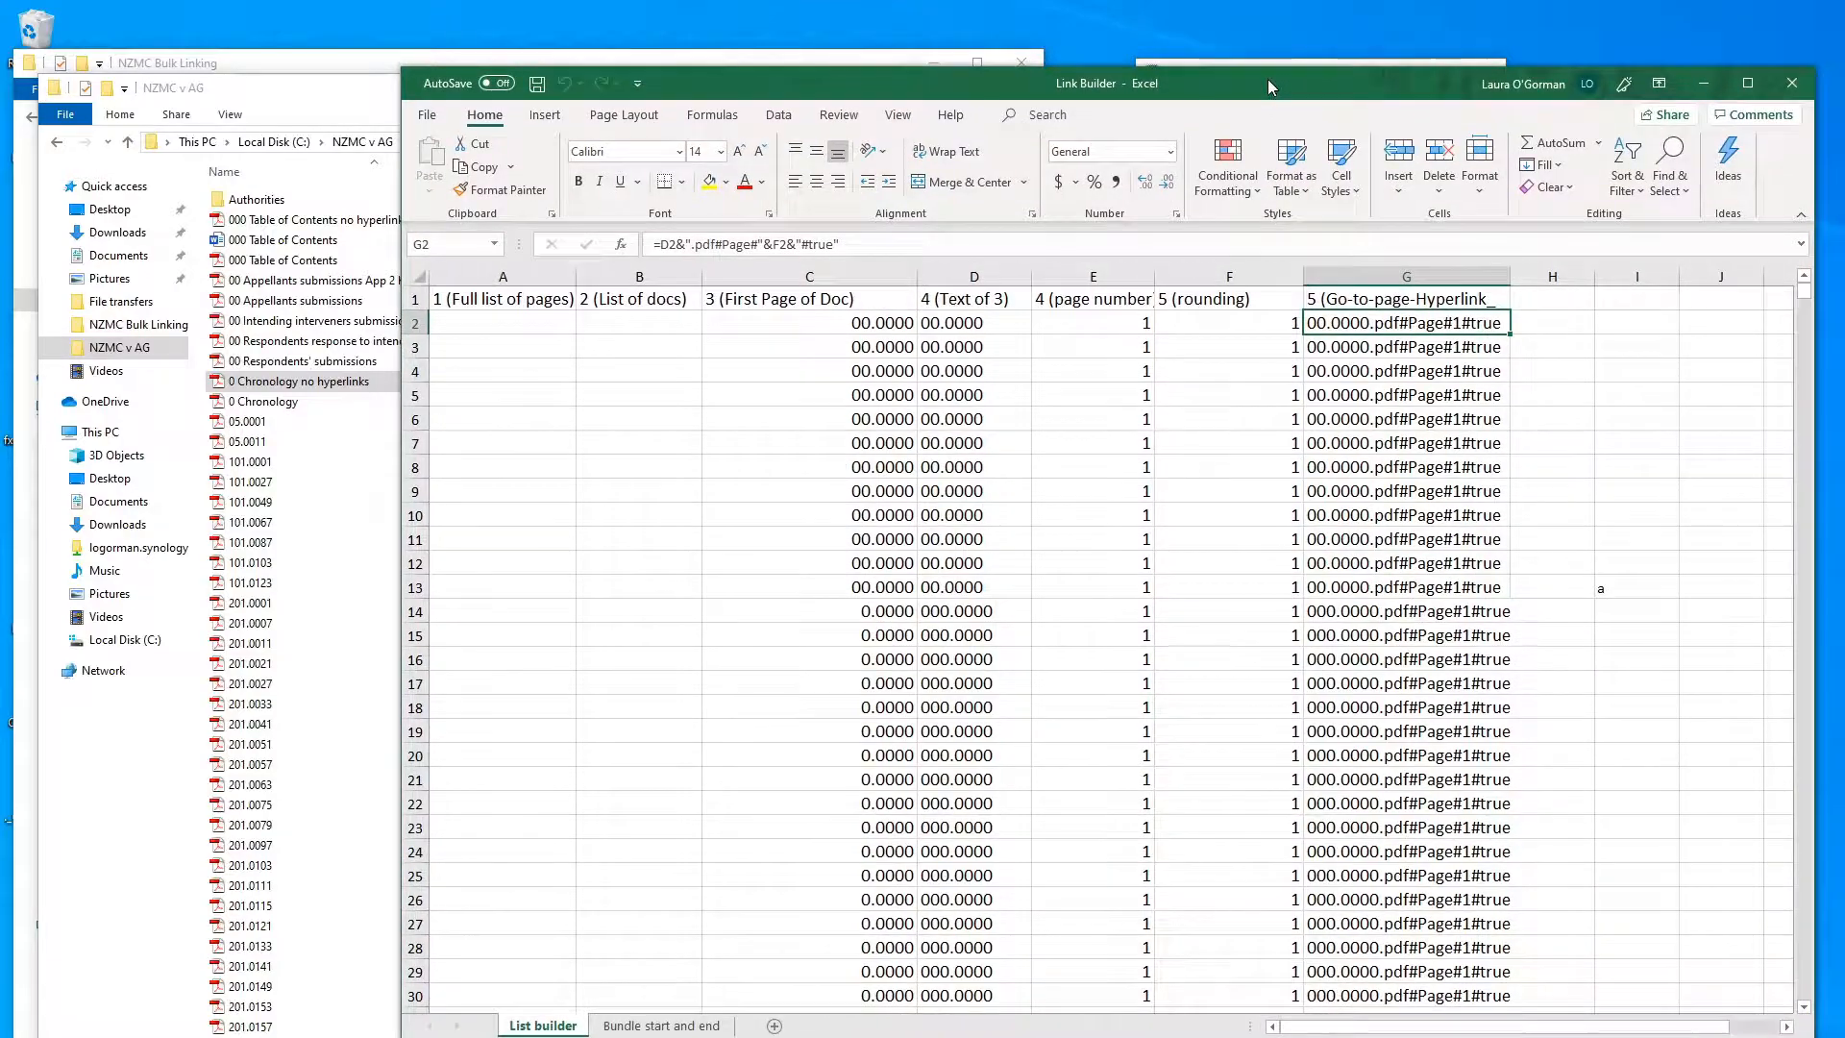
{"action": "left_click", "coordinate": [885, 324]}
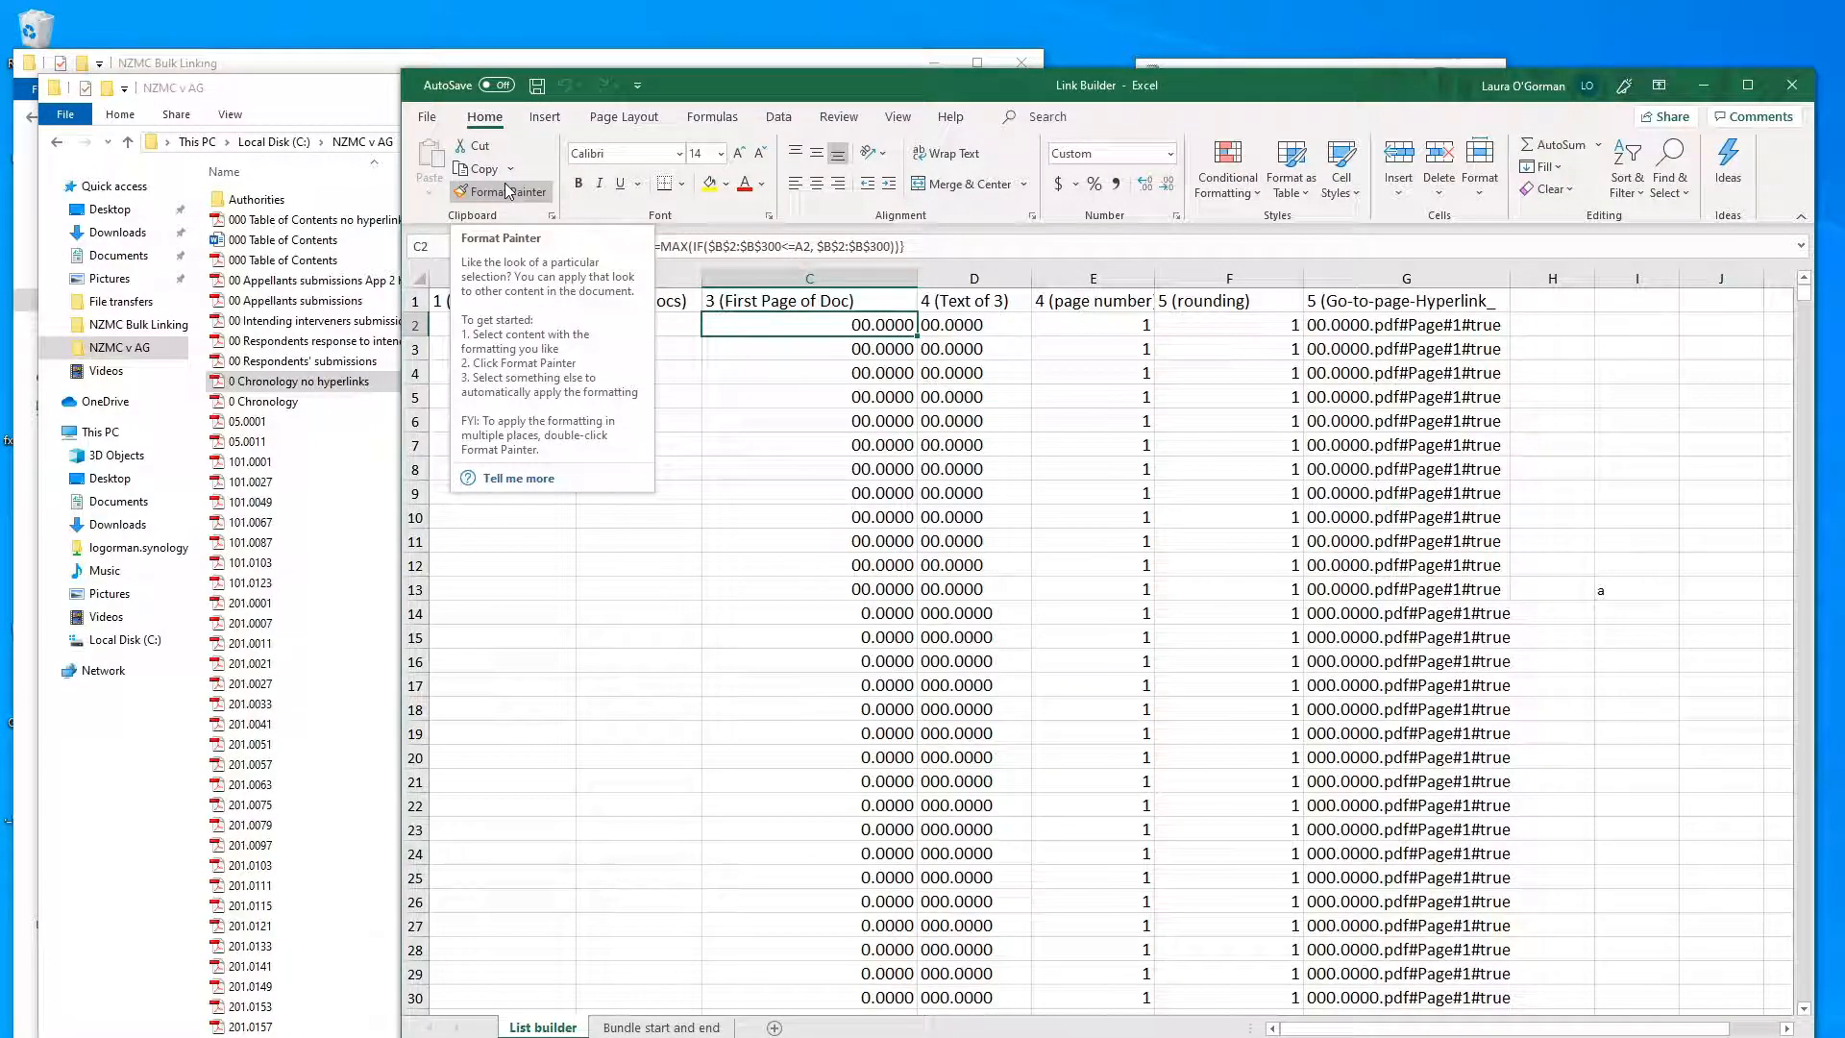
{"action": "left_click", "coordinate": [692, 631]}
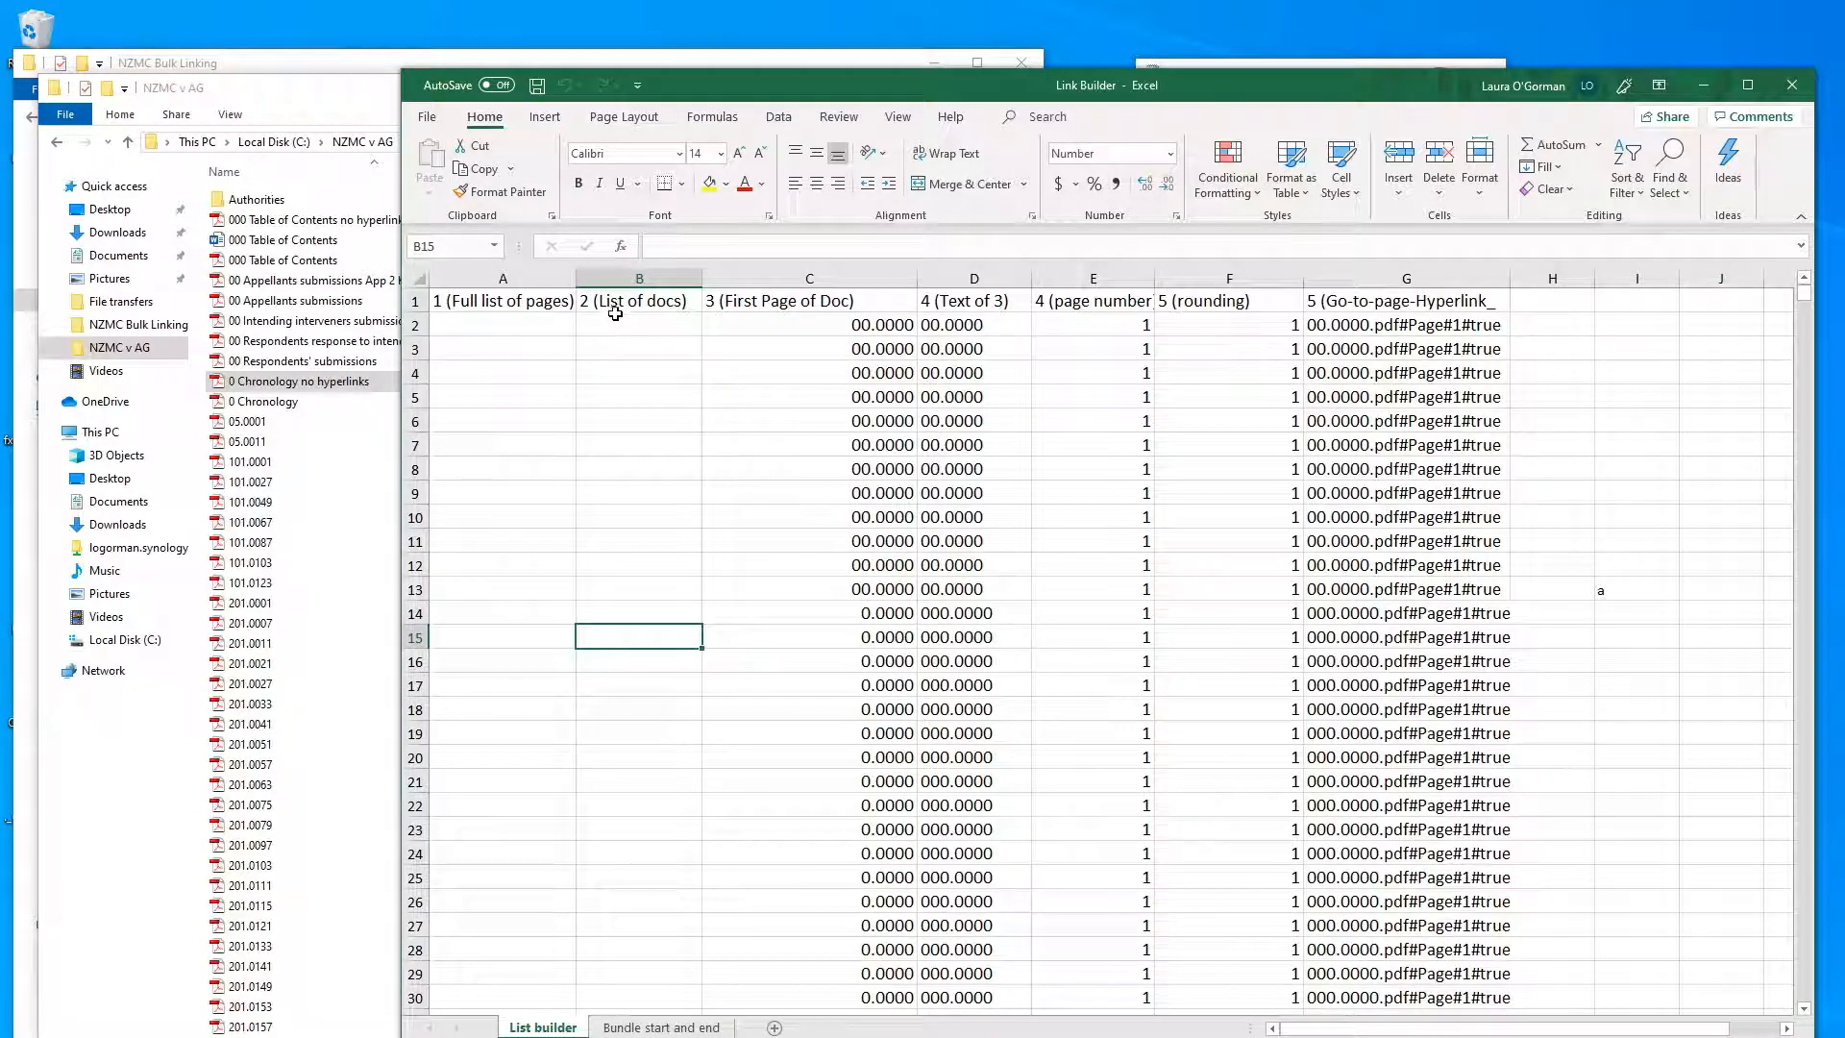
Export the NZMC v AG folder's file list from a command prompt with dir /b > filenames.txt.
{"action": "left_click", "coordinate": [350, 444]}
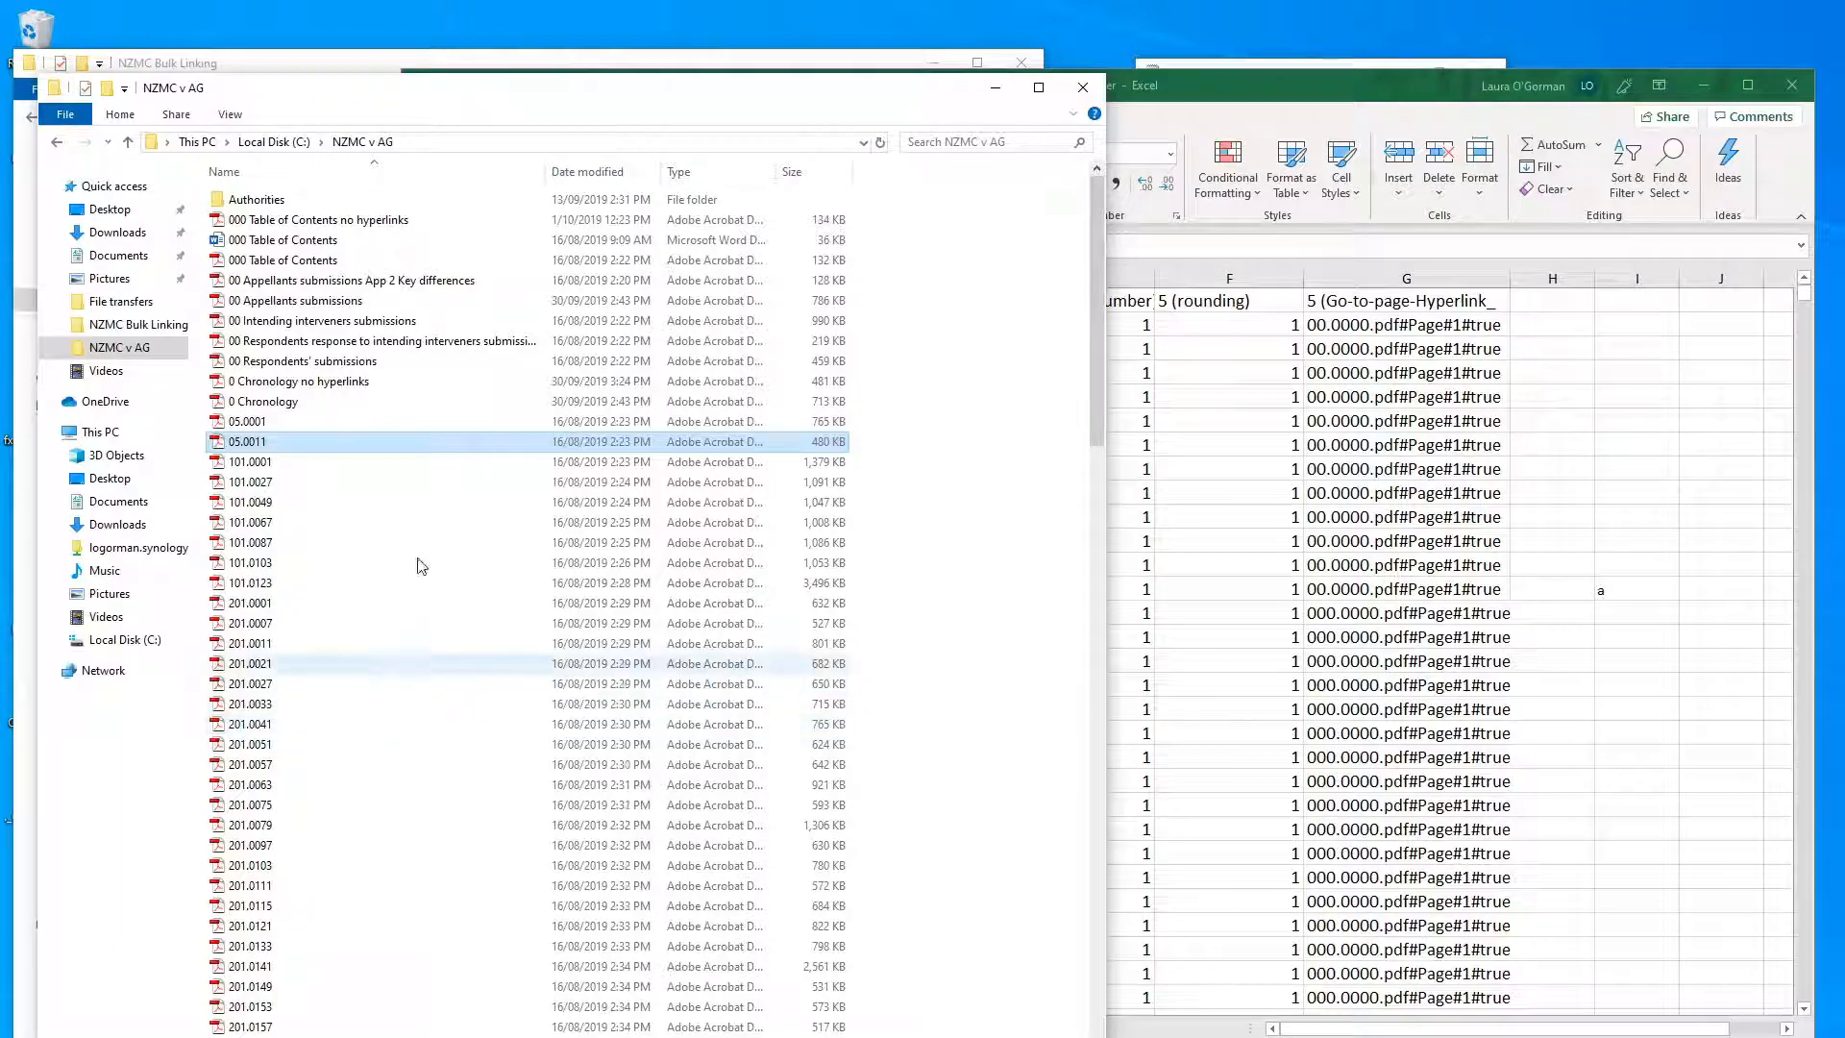
{"action": "left_click", "coordinate": [415, 142]}
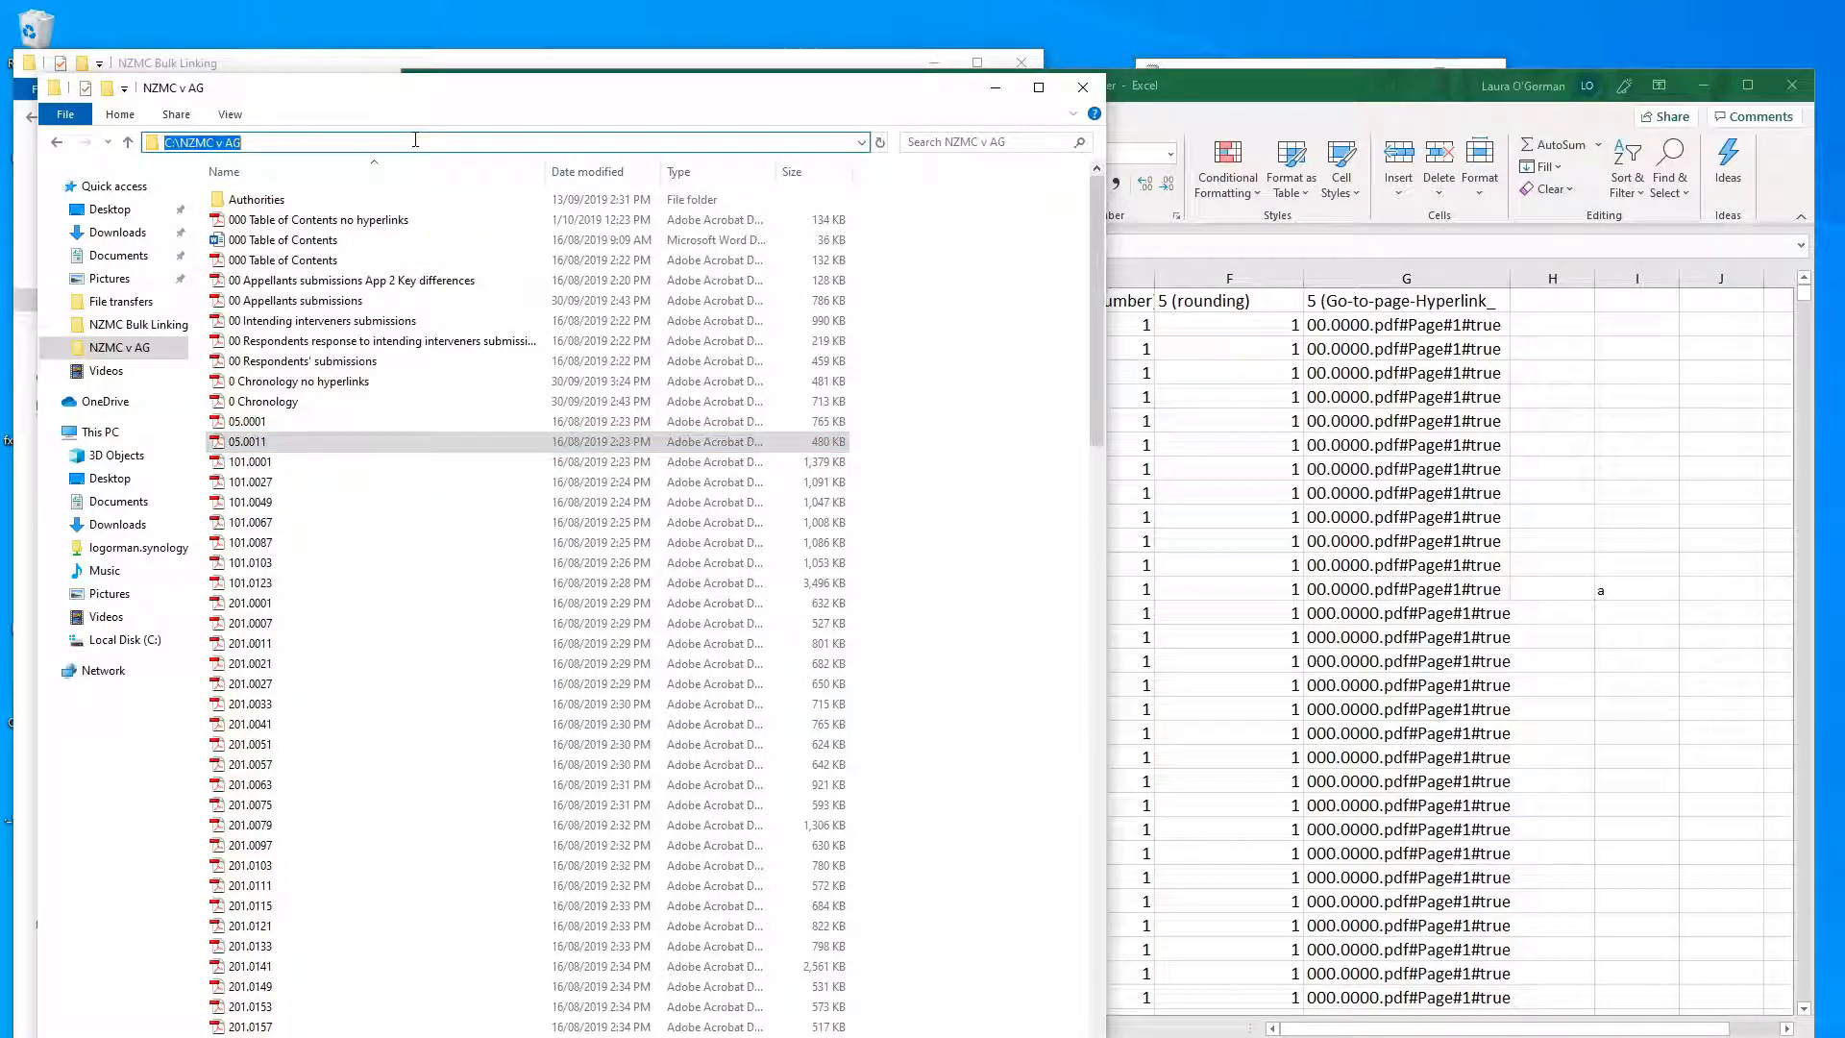
{"action": "type", "text": "cmd"}
{"action": "key", "text": "Return"}
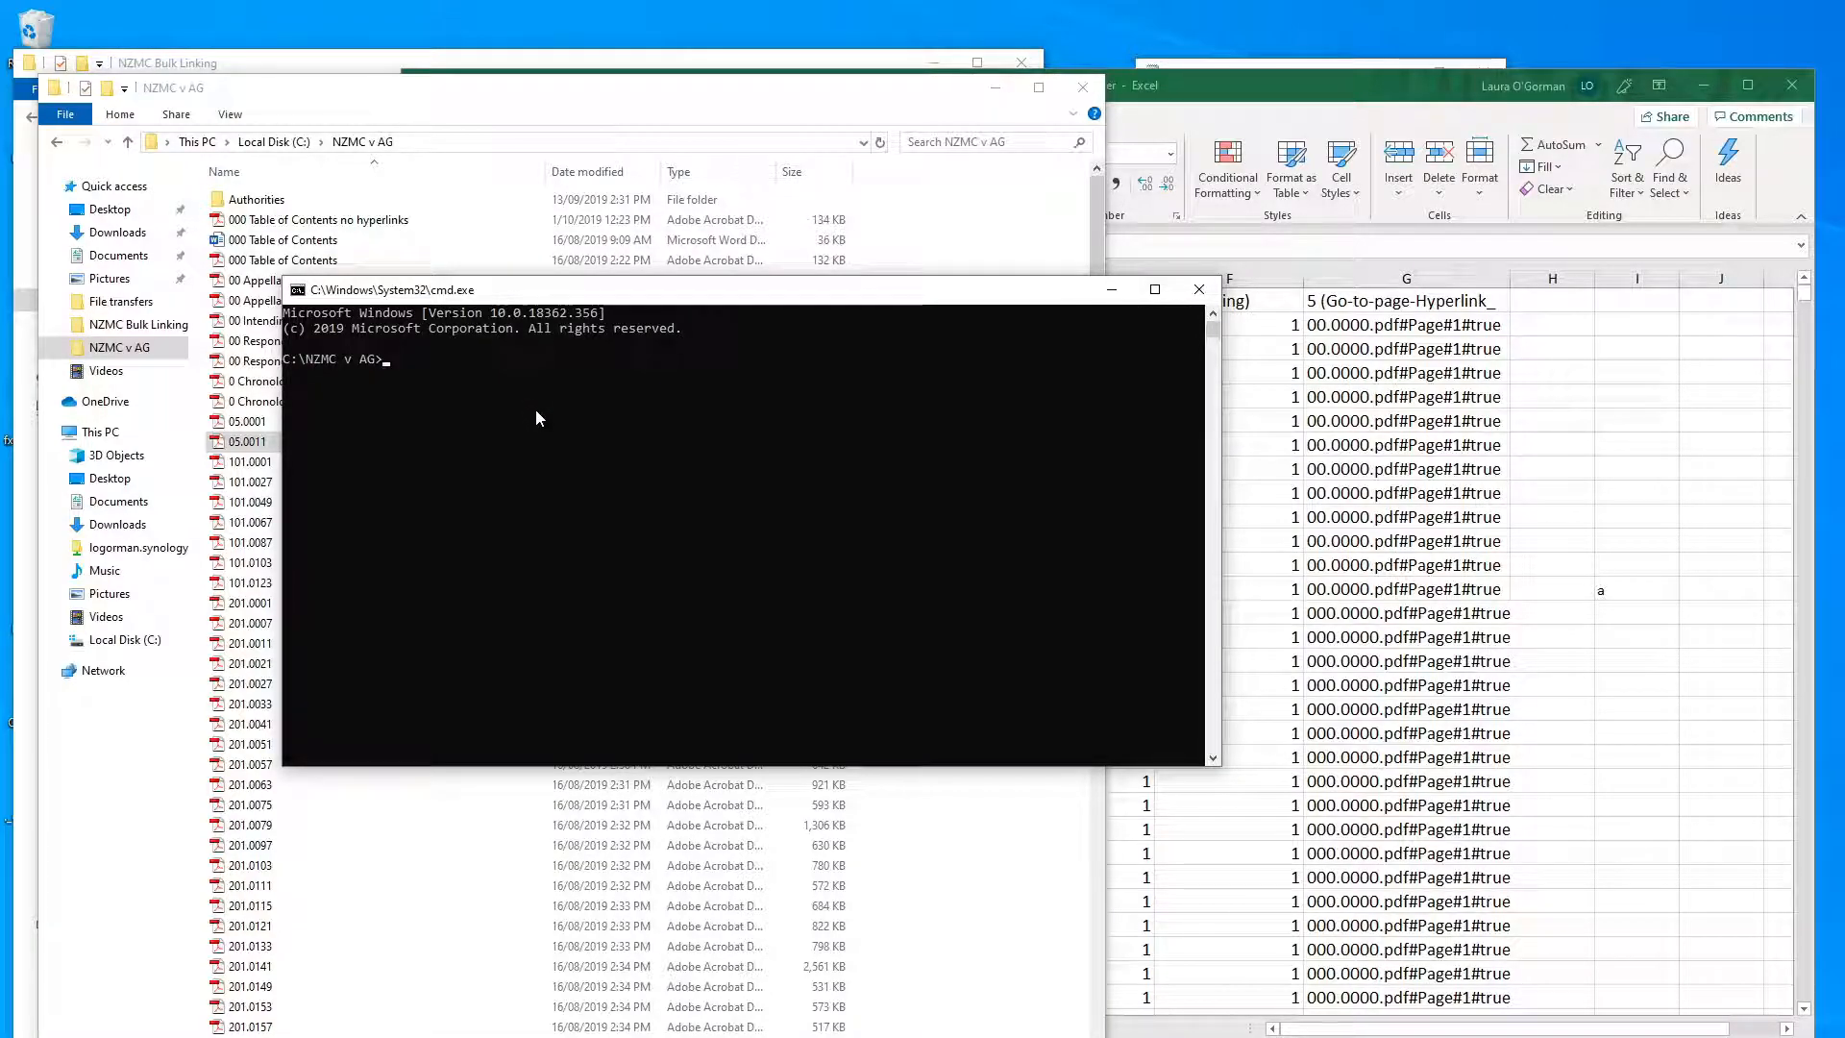
{"action": "type", "text": "dir"}
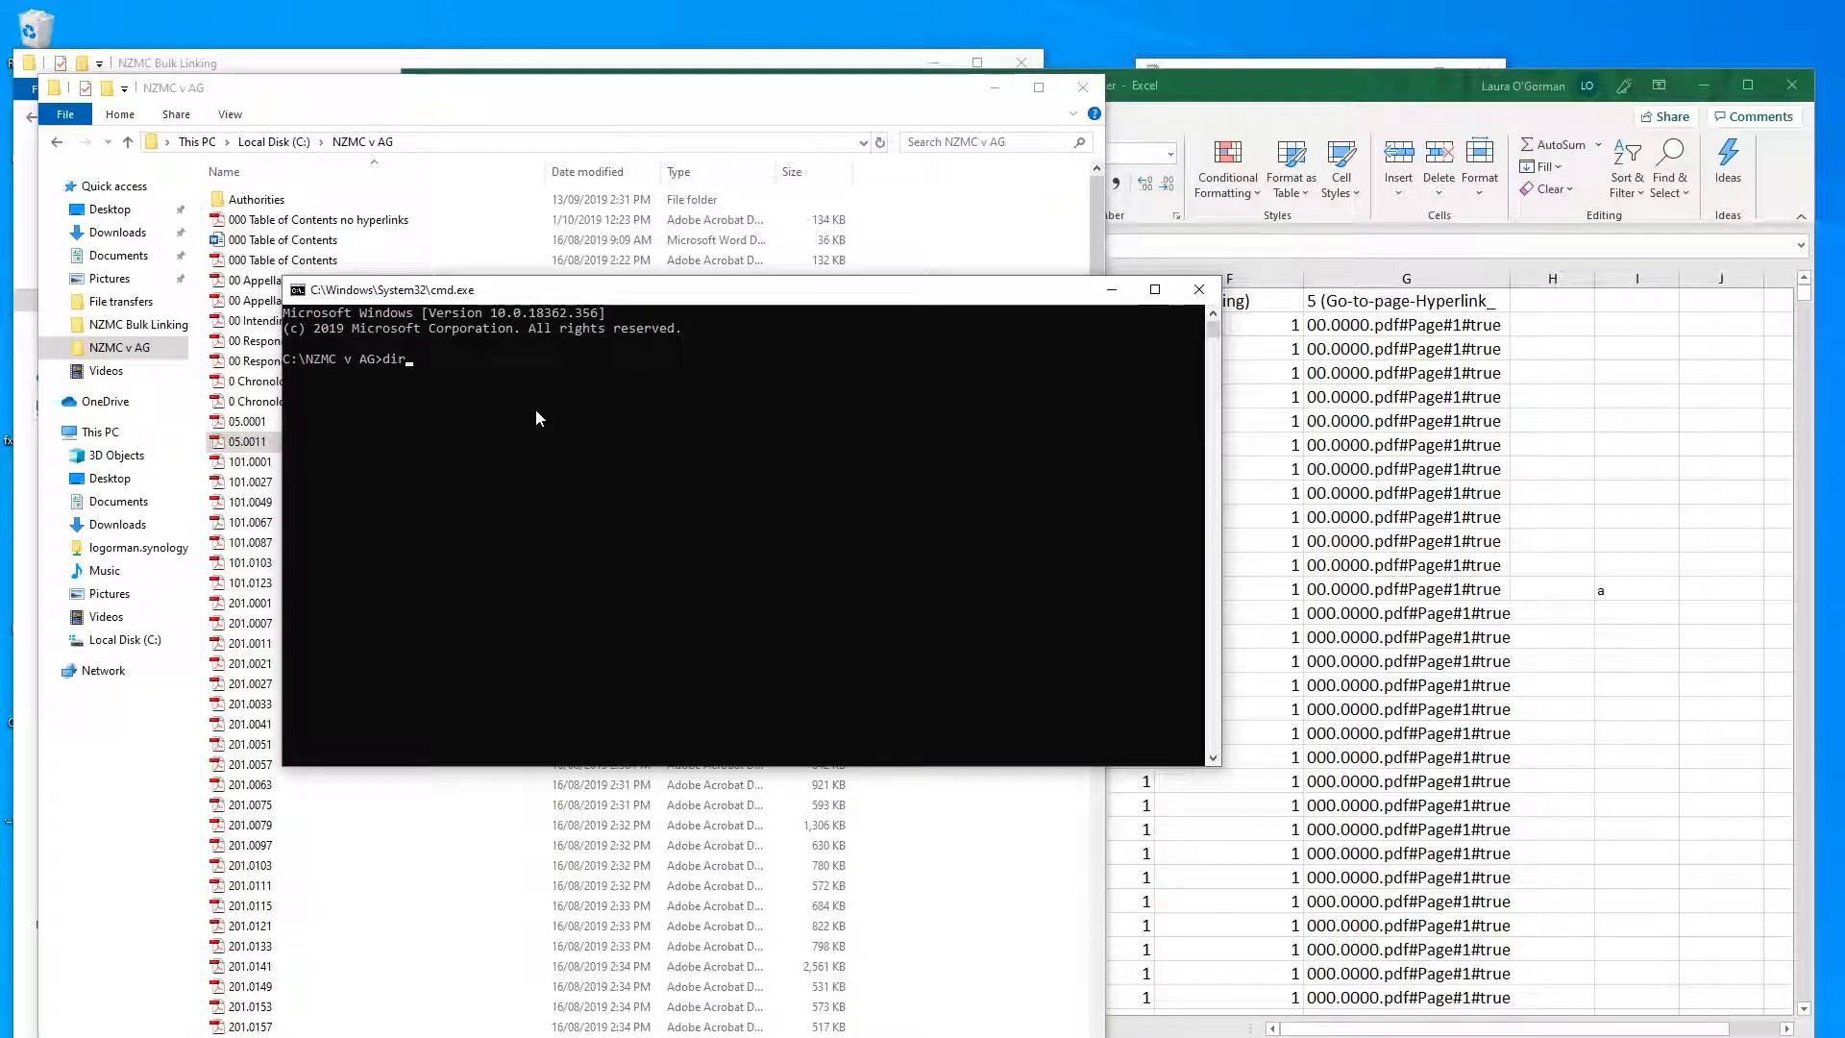
{"action": "type", "text": " /b > filenames.txt"}
{"action": "key", "text": "Return"}
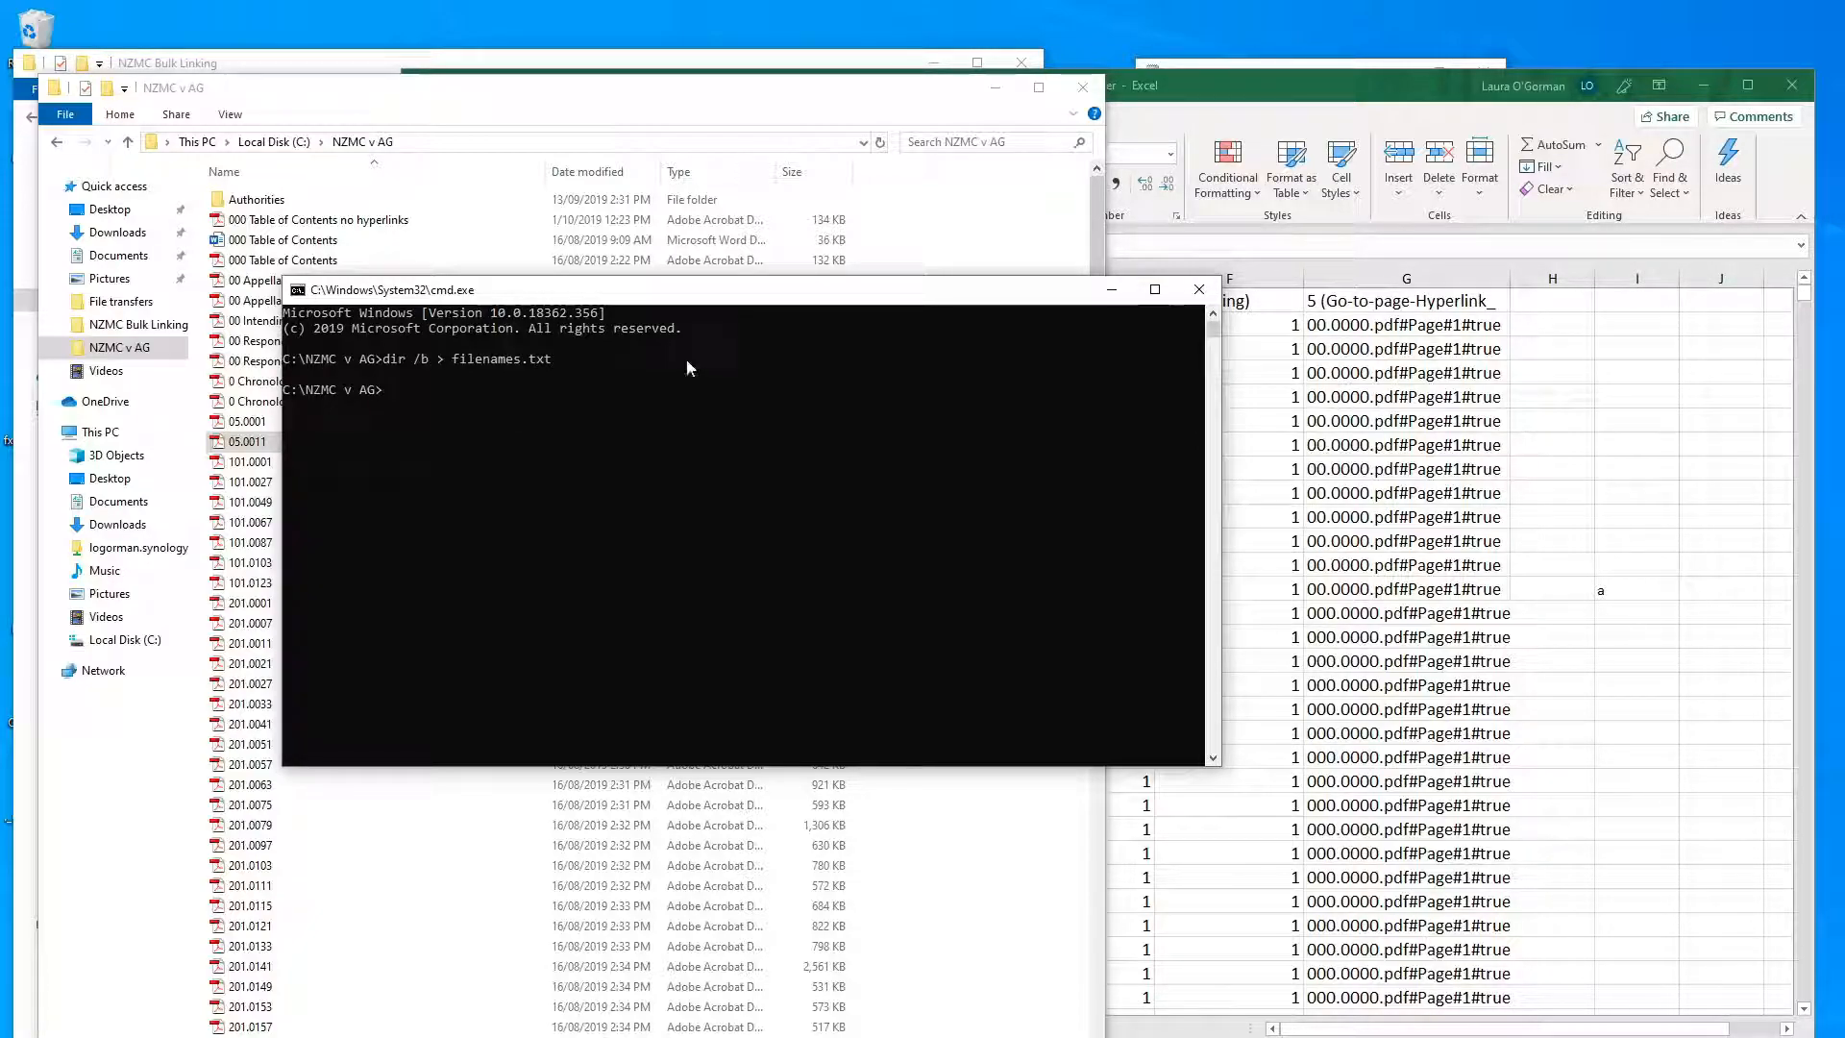
Close the command prompt, open the exported FILENAMES text file and replace every .pdf extension with nothing.
{"action": "left_click", "coordinate": [1199, 289]}
{"action": "left_click_drag", "start_coordinate": [1097, 317], "coordinate": [1156, 947]}
{"action": "double_click", "coordinate": [255, 1036]}
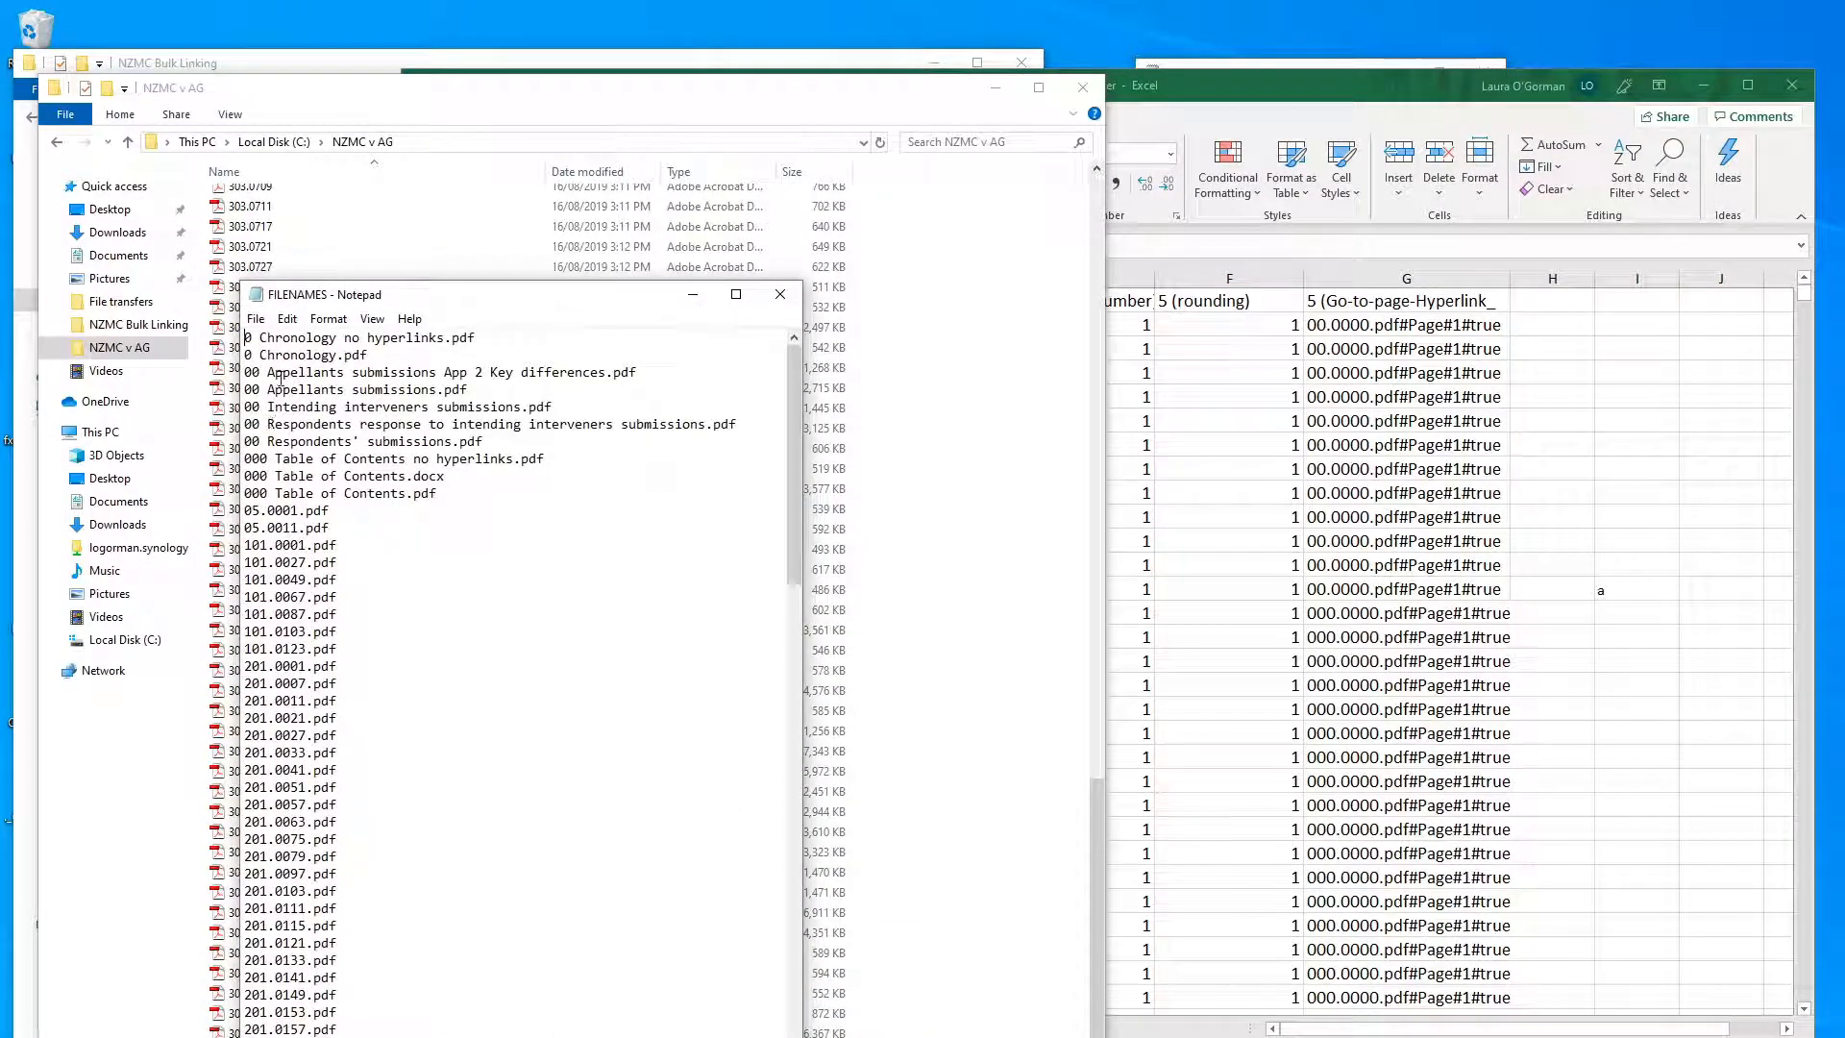
{"action": "left_click", "coordinate": [288, 320]}
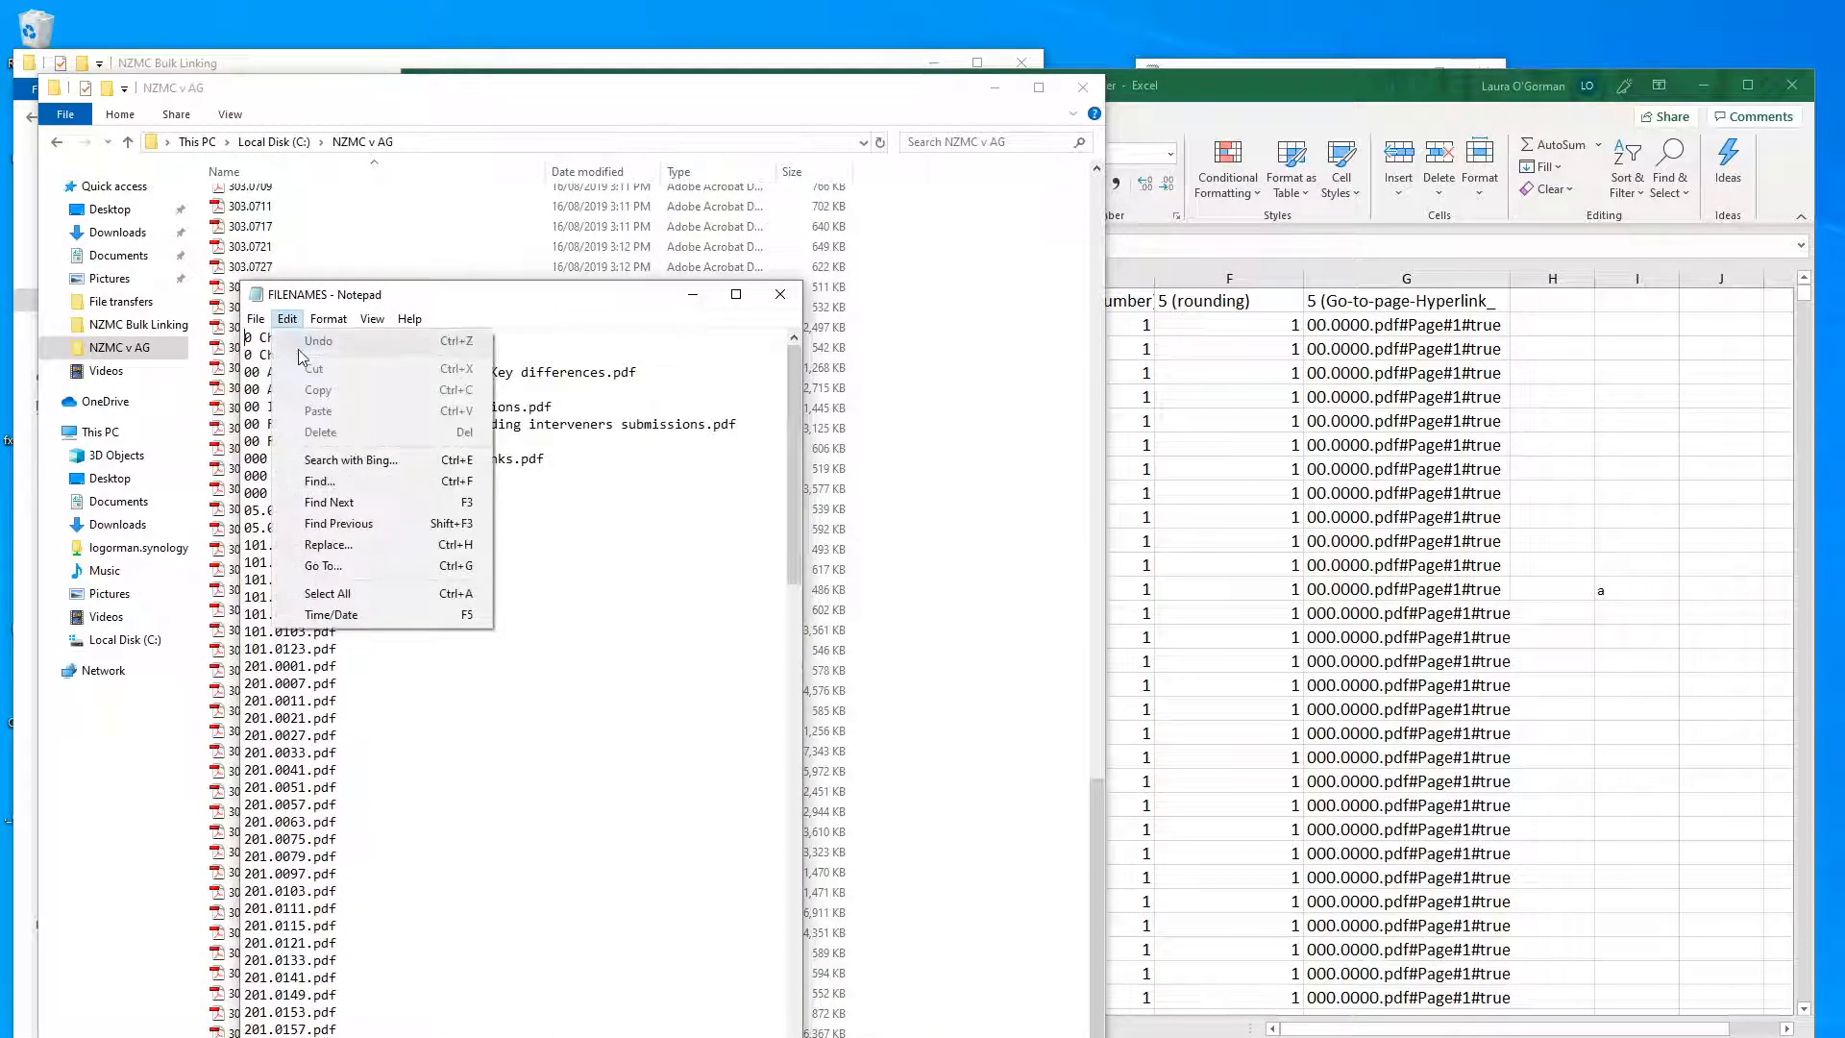
{"action": "left_click", "coordinate": [362, 548]}
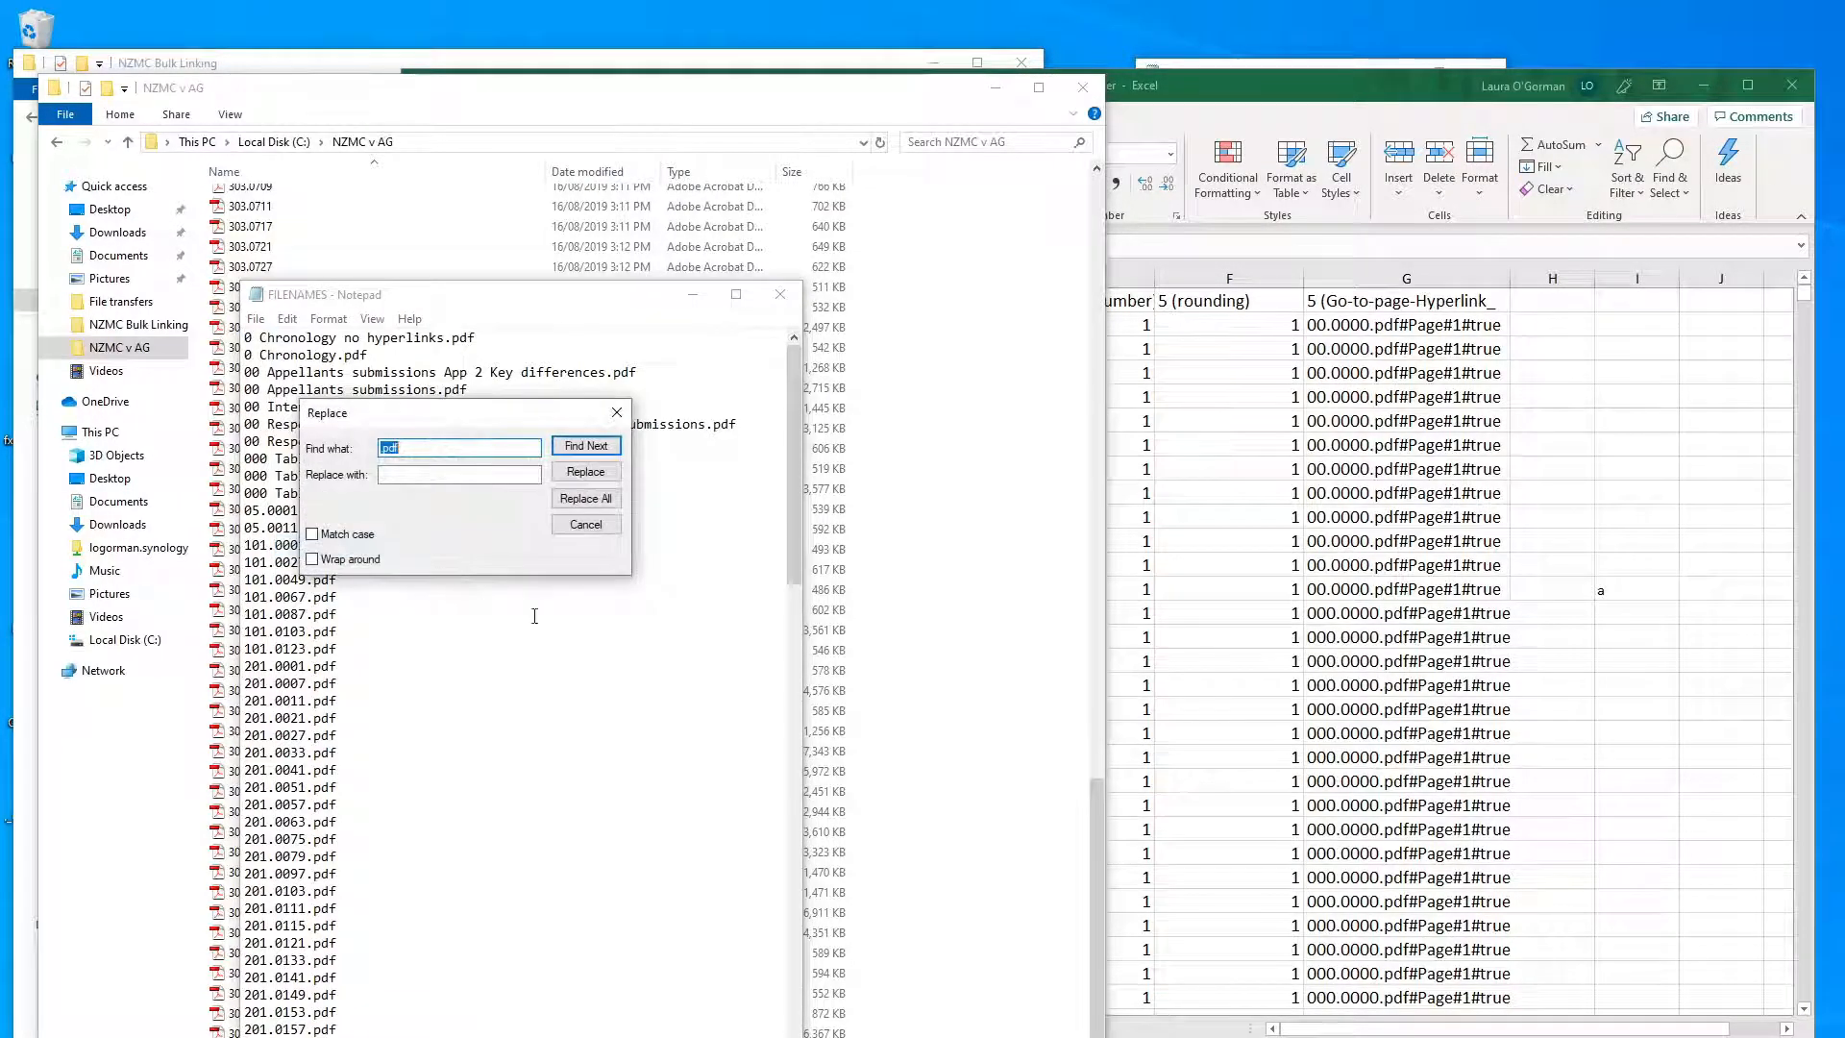
{"action": "left_click", "coordinate": [598, 500]}
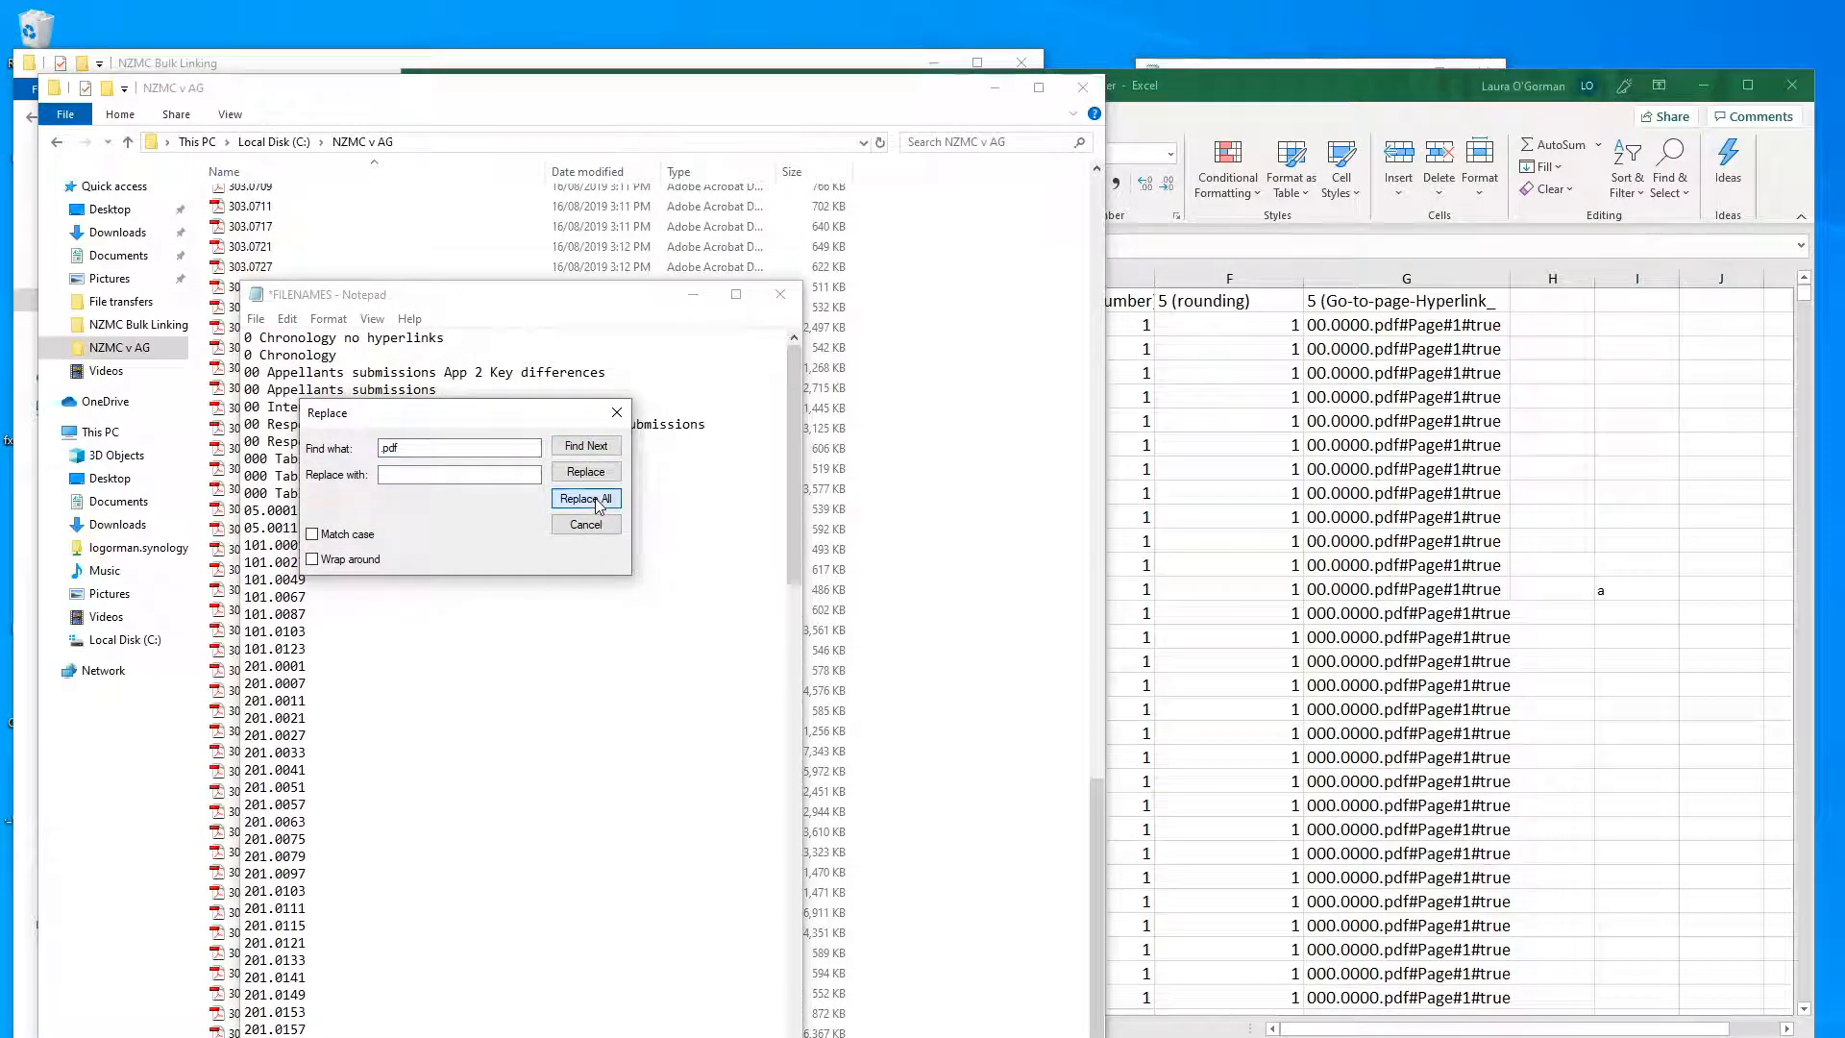
{"action": "left_click", "coordinate": [617, 412]}
Copy the document numbers from 05.0001 onward in FILENAMES into the List of docs column of Link Builder, starting at B2.
{"action": "left_click_drag", "start_coordinate": [244, 504], "coordinate": [278, 1036]}
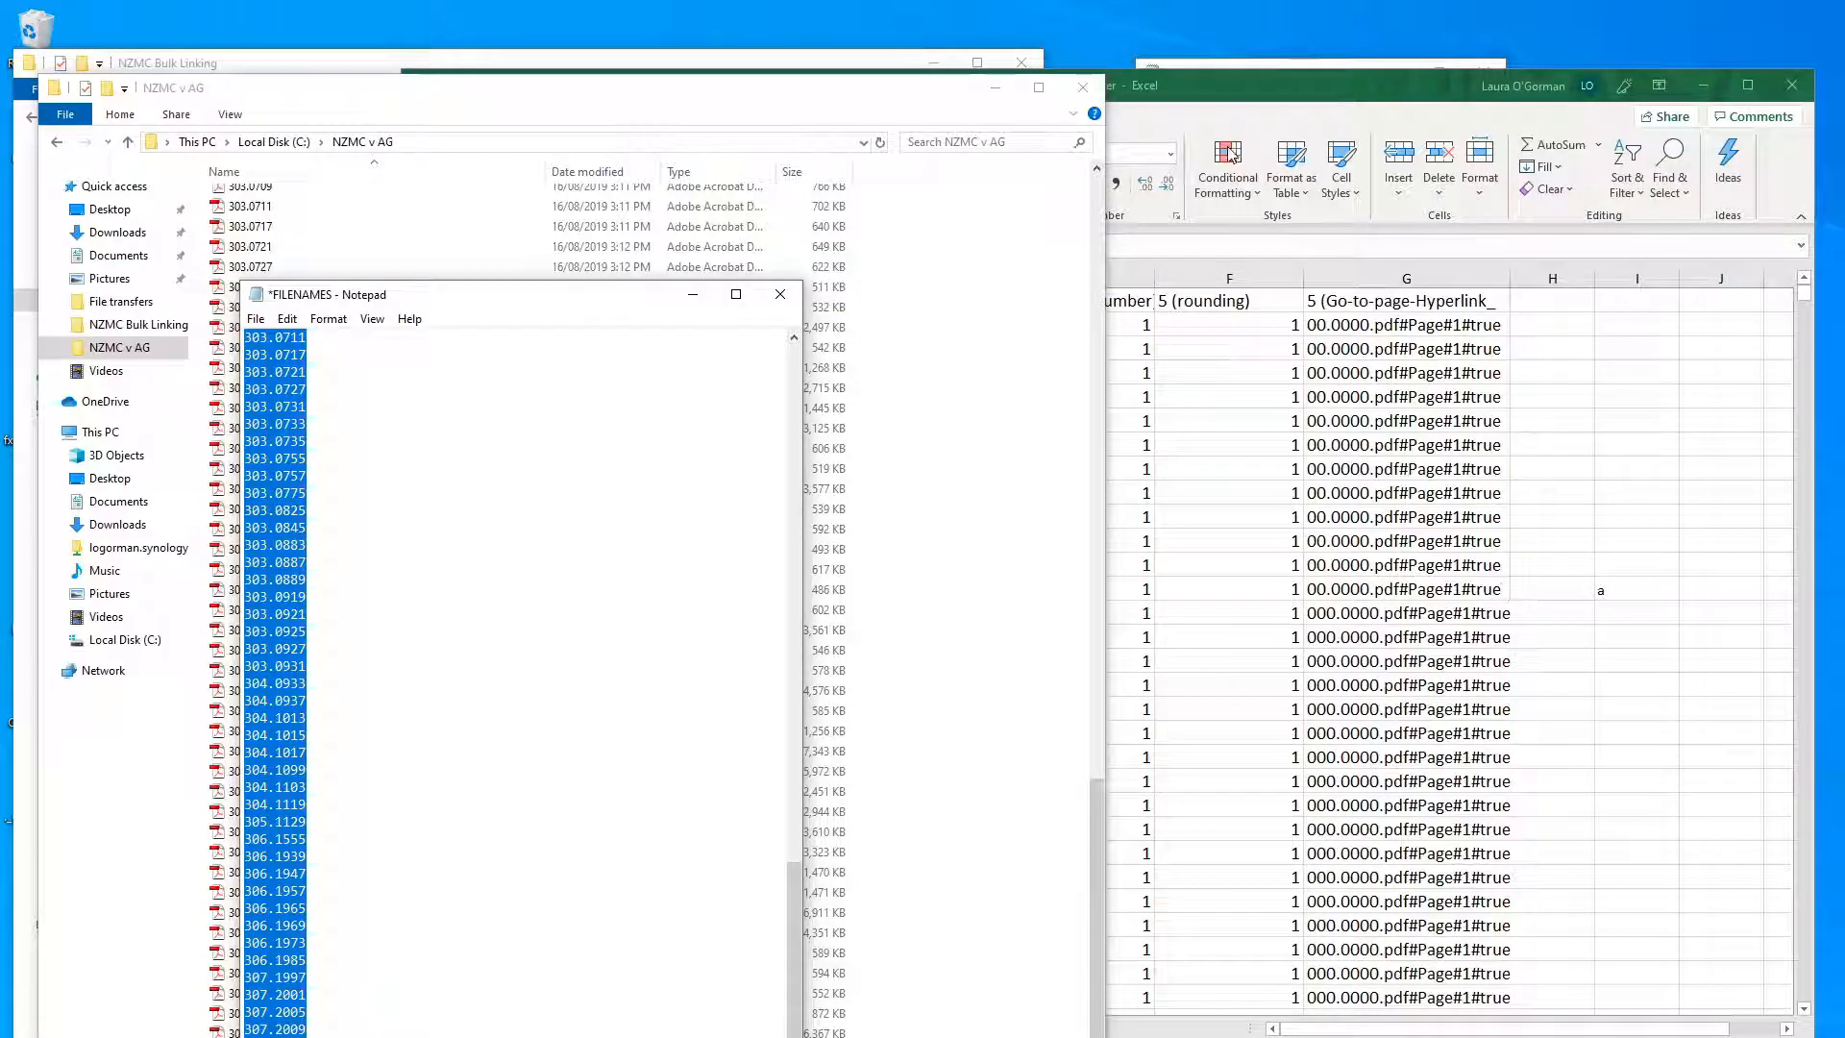
{"action": "left_click", "coordinate": [1264, 87]}
{"action": "left_click", "coordinate": [634, 324]}
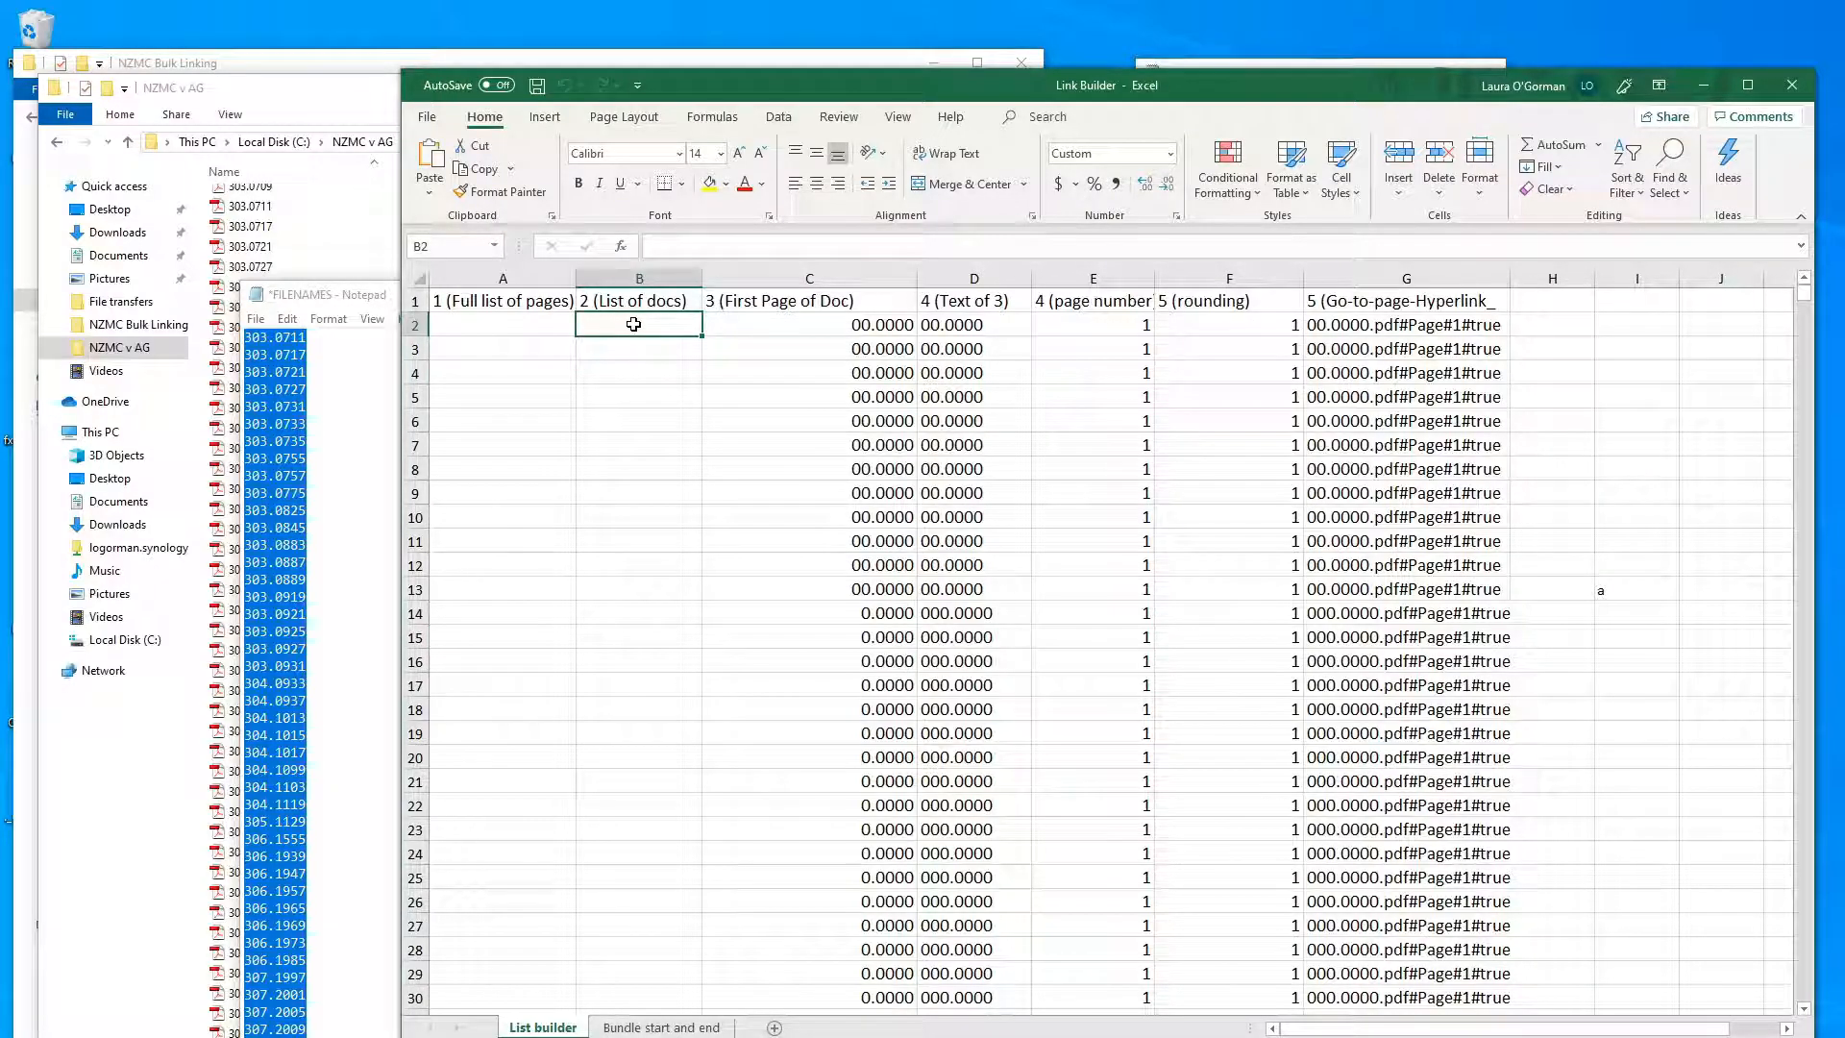
{"action": "key", "text": "ctrl+v"}
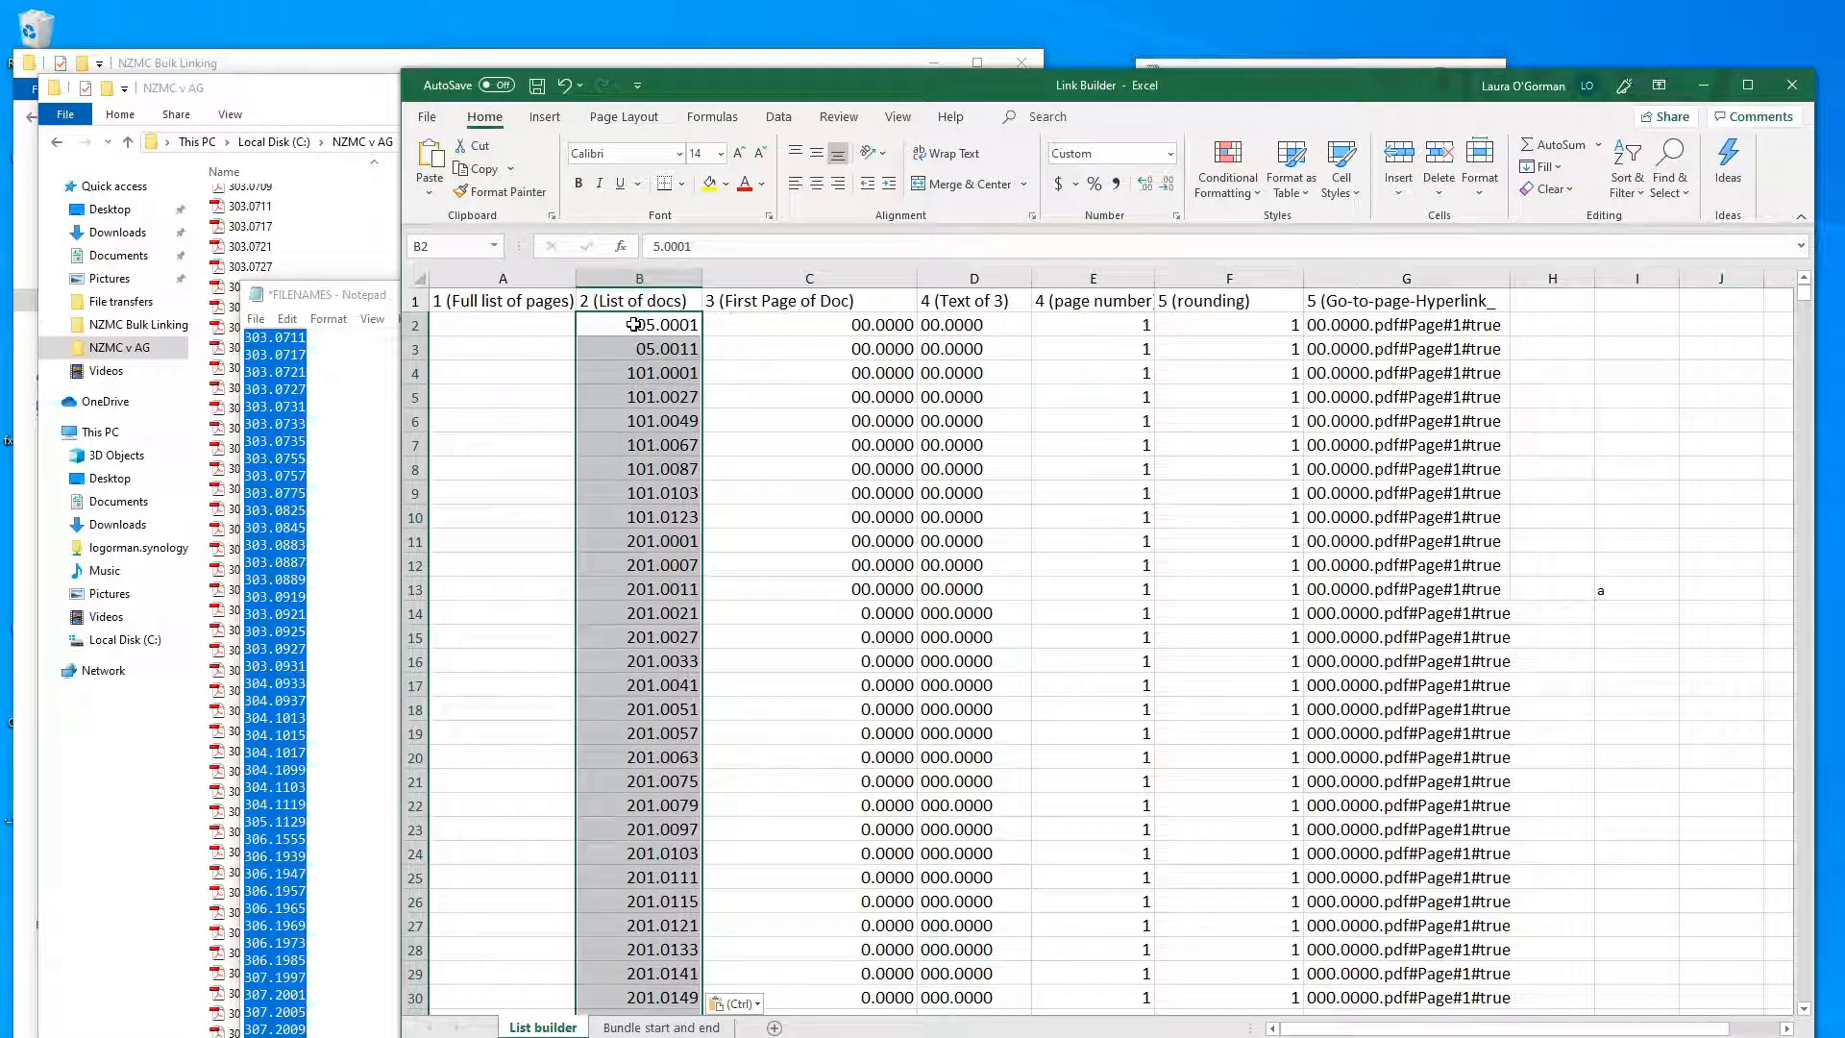
Start the Full list of pages column with 05.0001 in A2 and 05.0002 in A3, then fill down to 05.0012 in A13.
{"action": "left_click", "coordinate": [664, 331]}
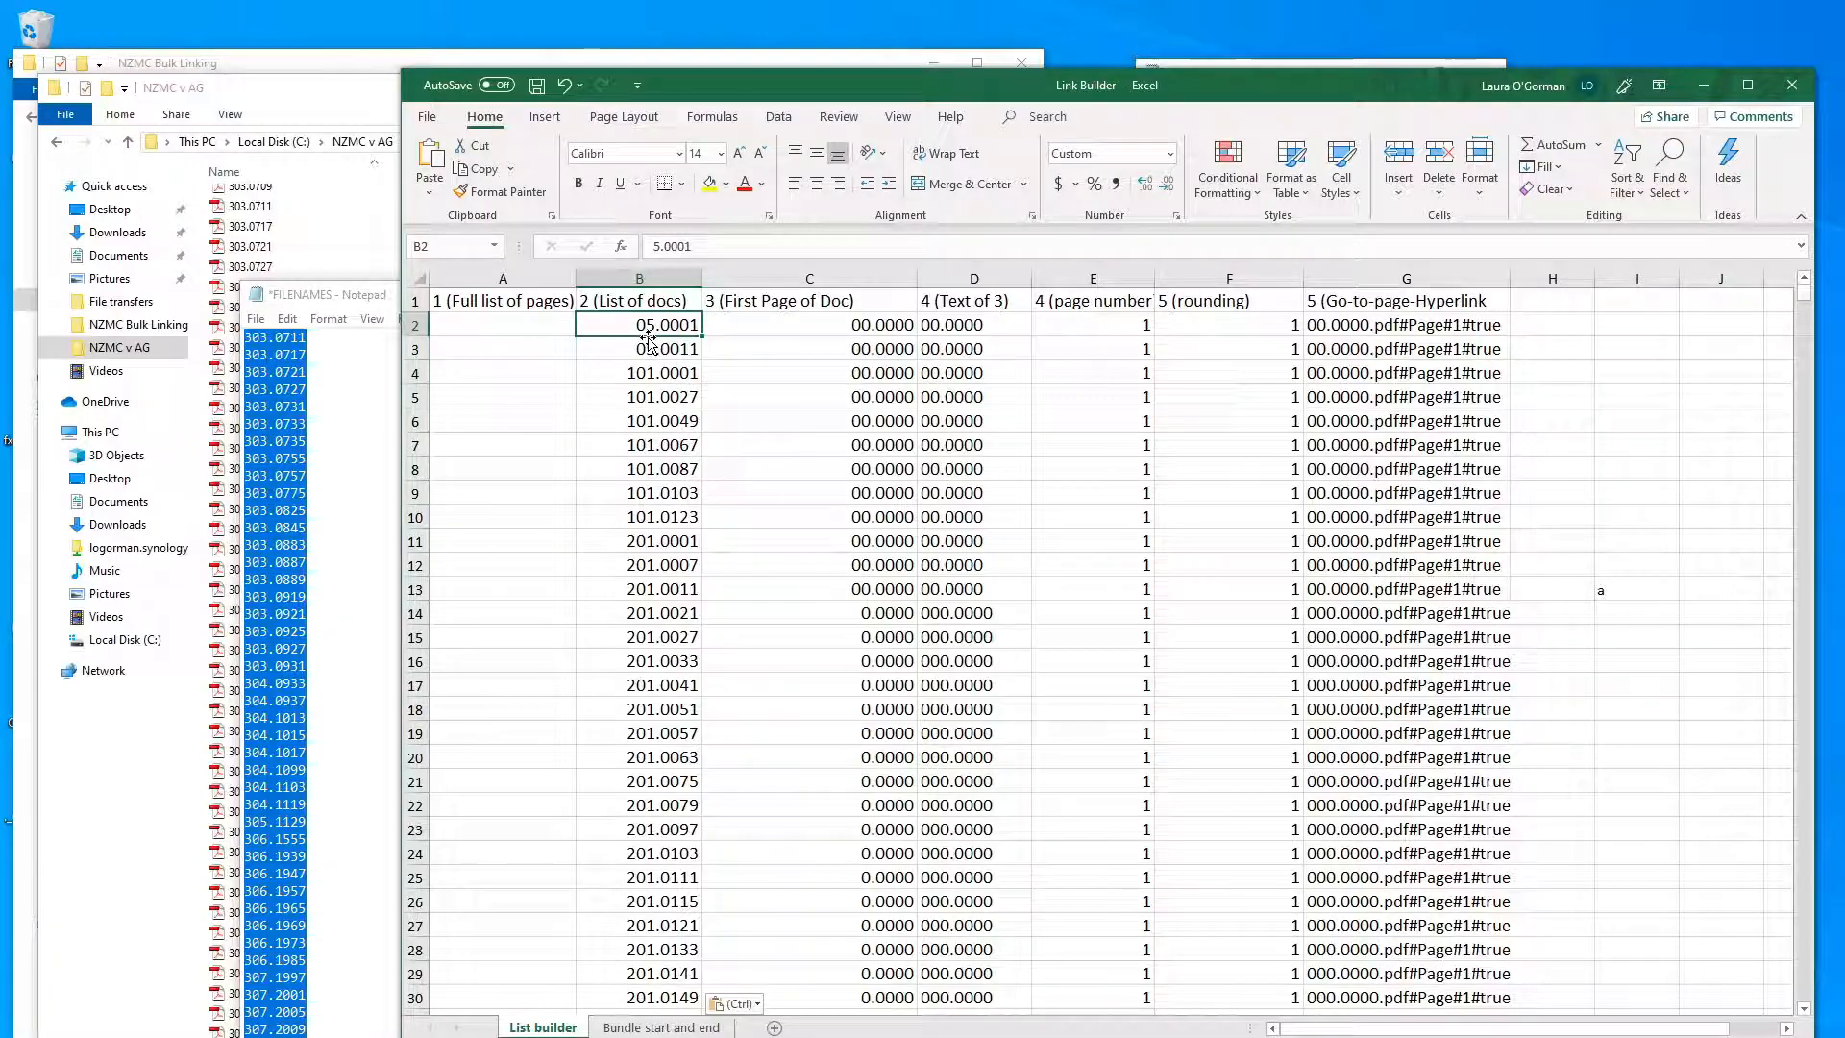
{"action": "key", "text": "ctrl+c"}
{"action": "left_click", "coordinate": [525, 322]}
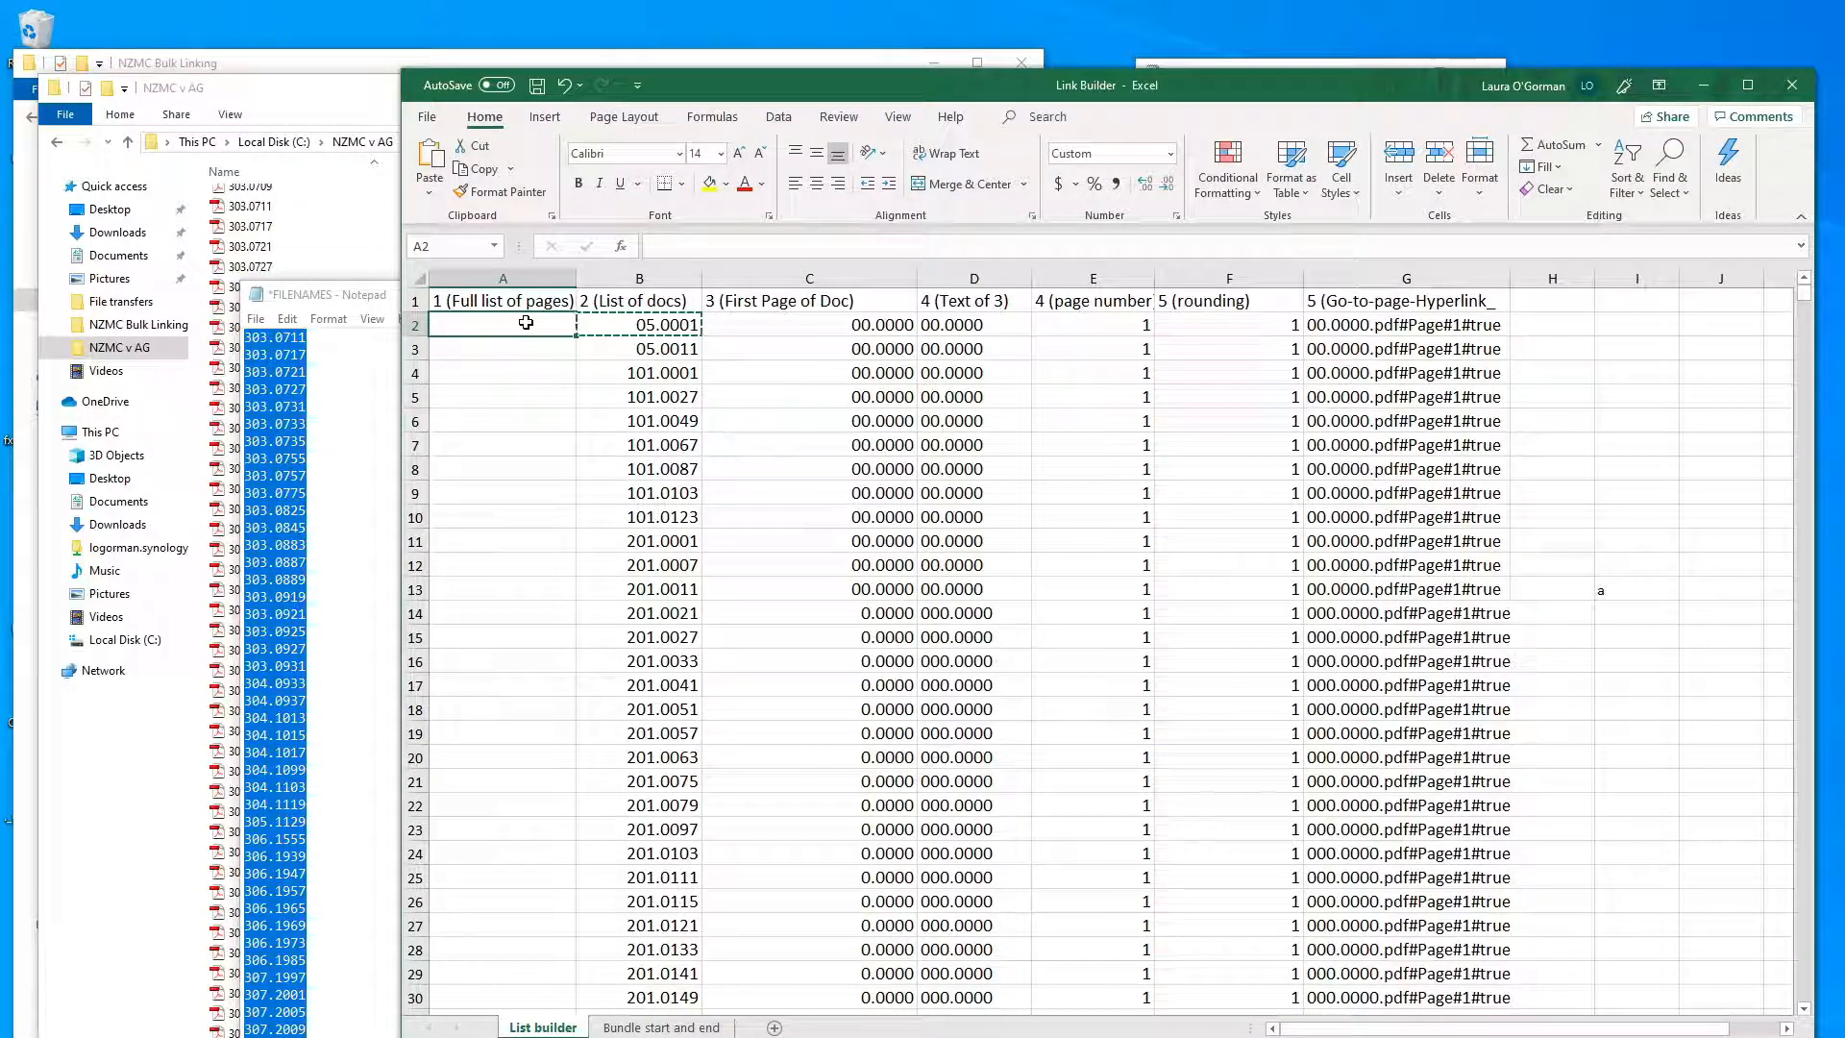
{"action": "key", "text": "ctrl+v"}
{"action": "left_click", "coordinate": [535, 350]}
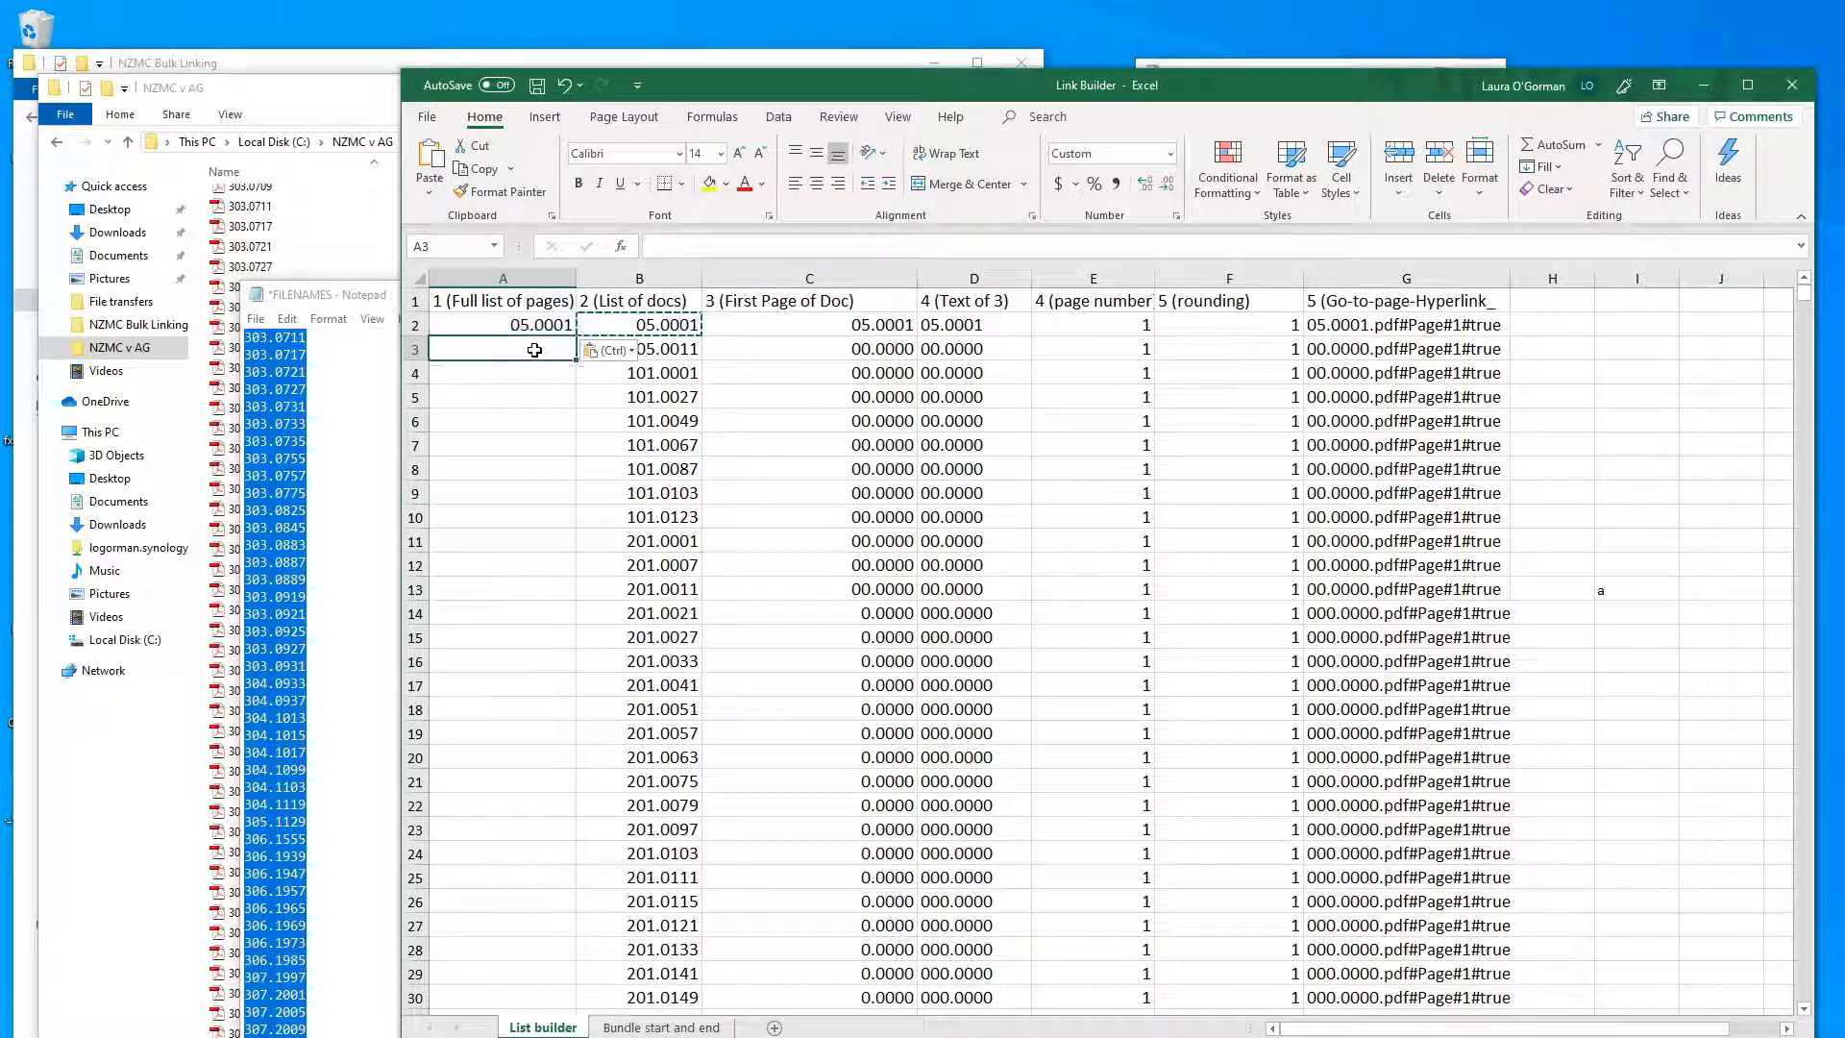
{"action": "key", "text": "ctrl+v"}
{"action": "left_click", "coordinate": [708, 247]}
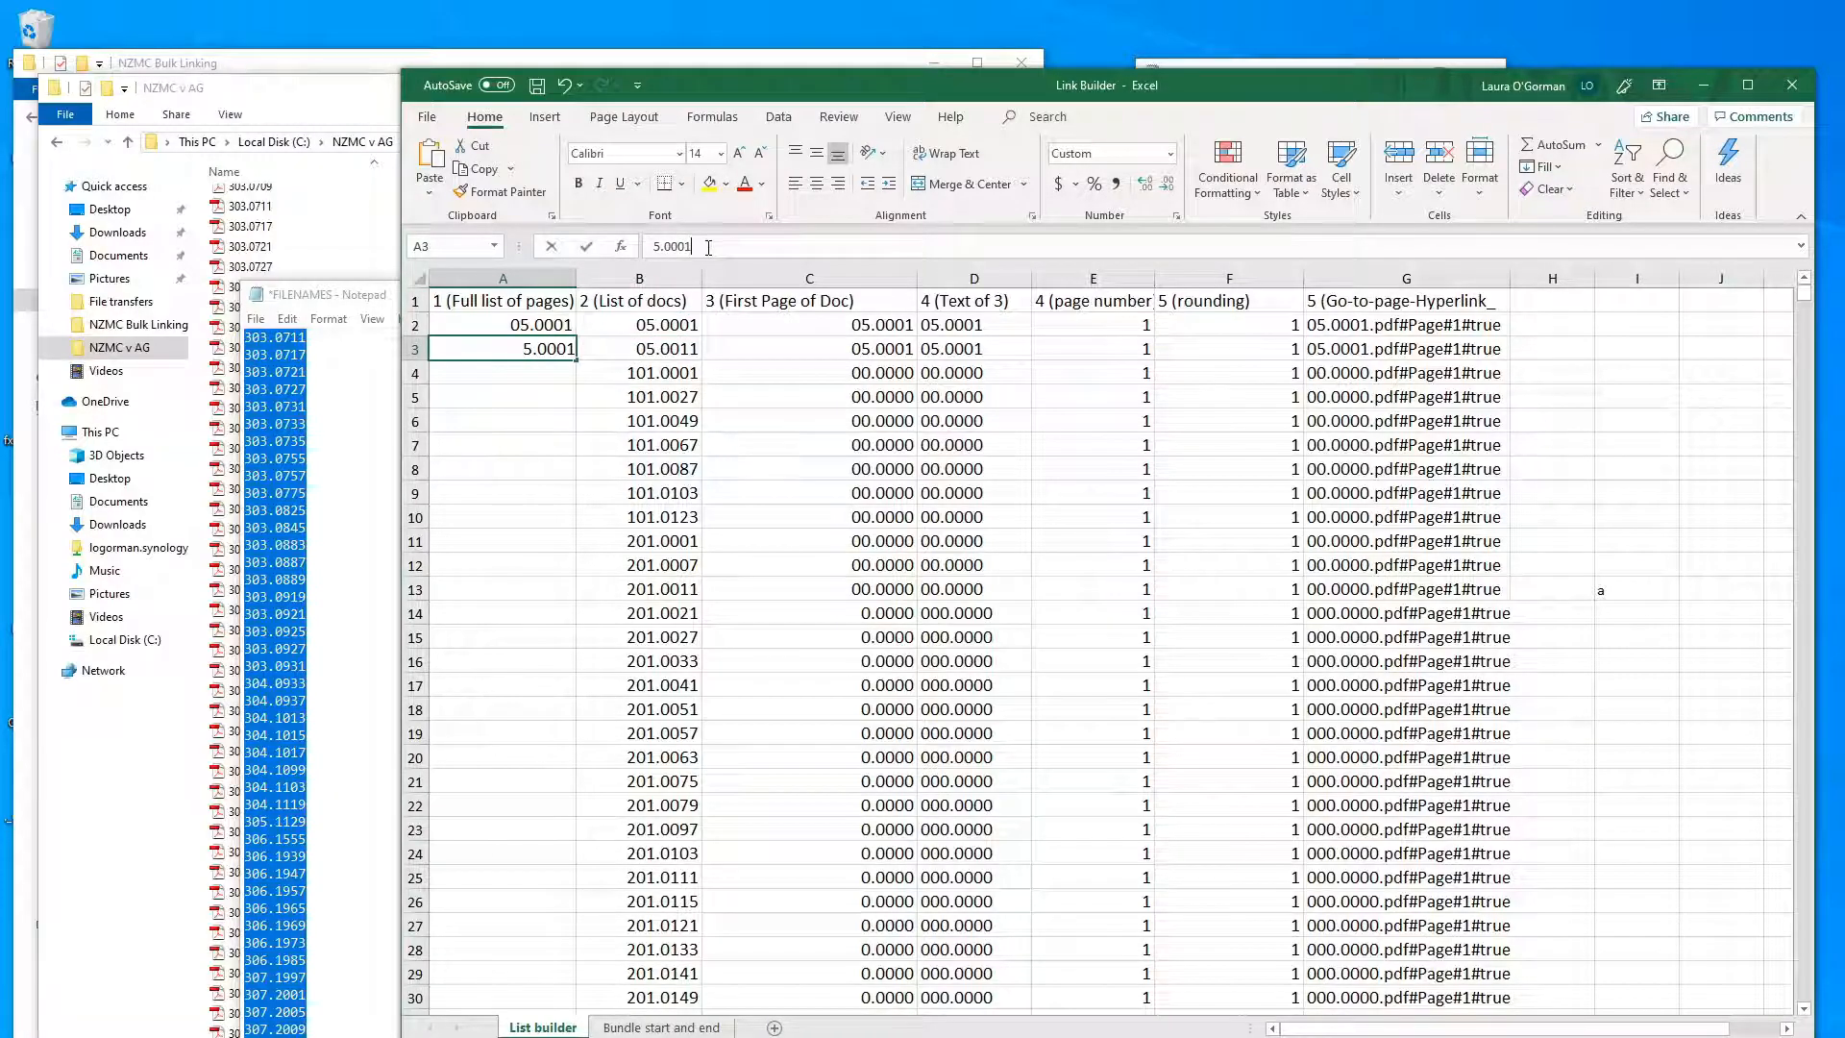
{"action": "type", "text": "2"}
{"action": "key", "text": "Return"}
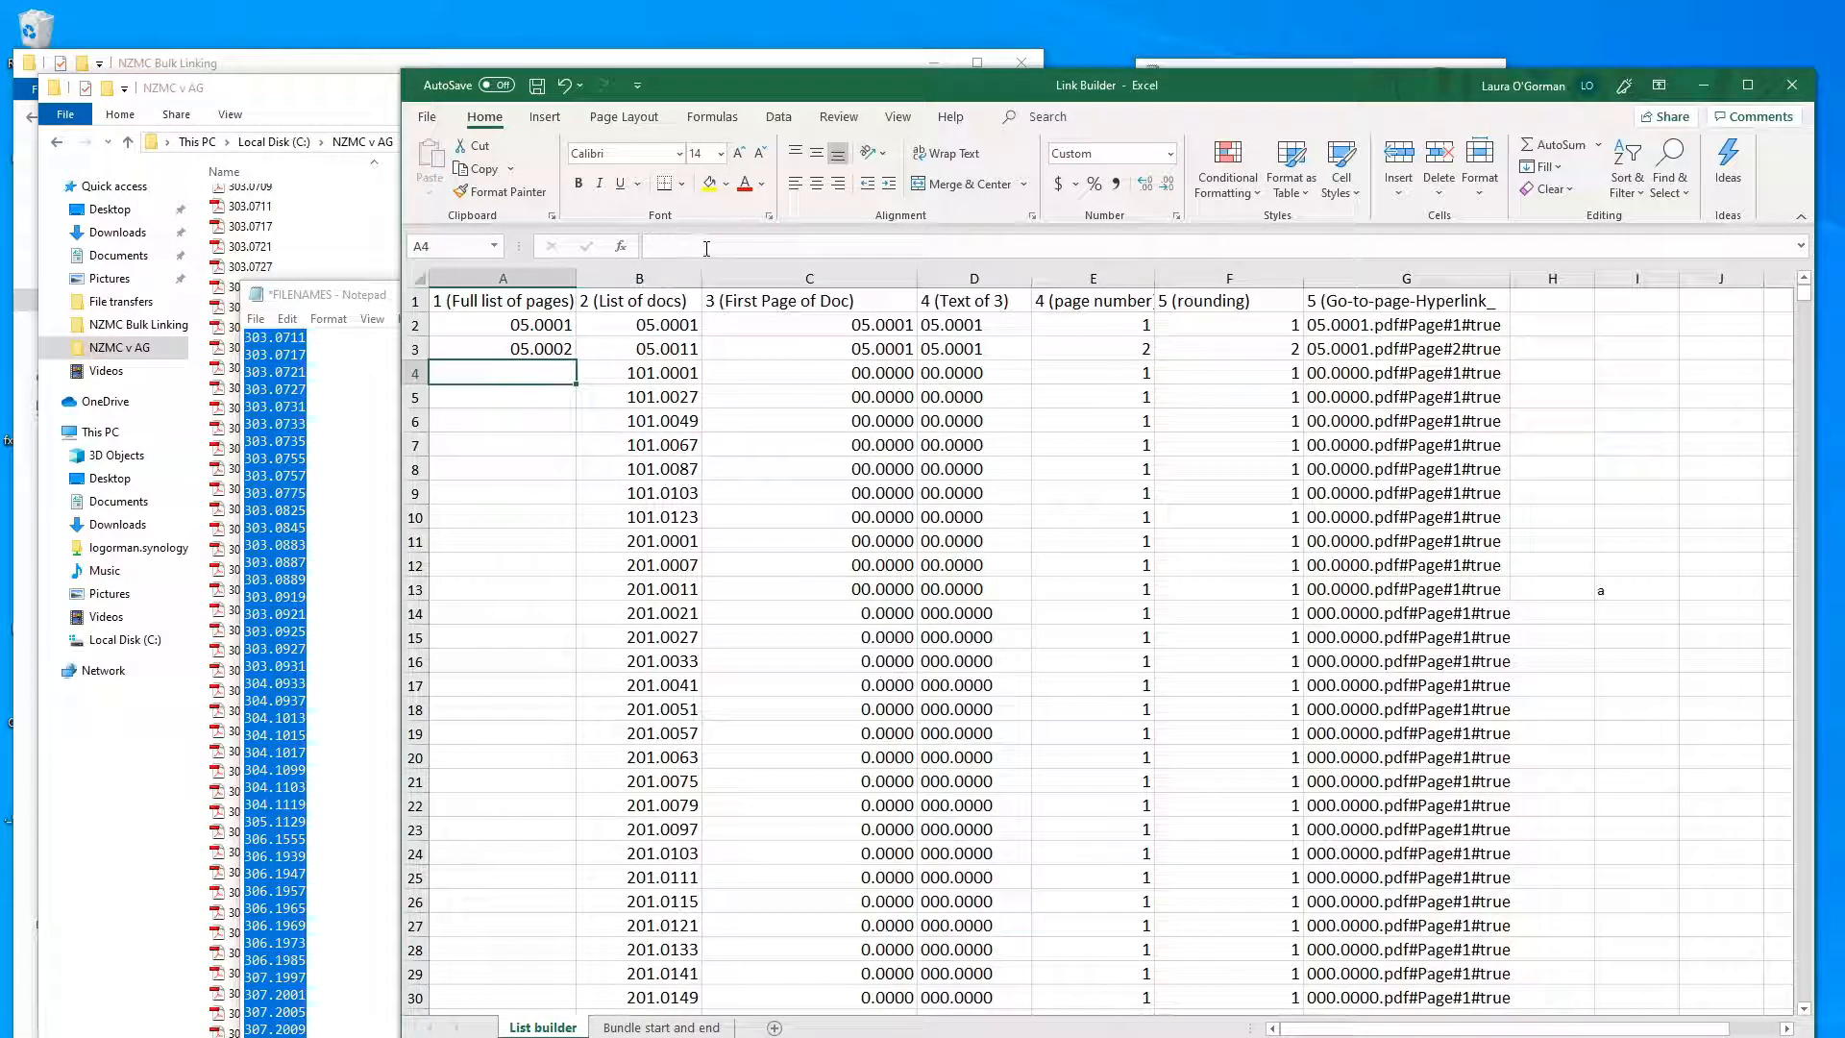
{"action": "left_click_drag", "start_coordinate": [538, 326], "coordinate": [581, 596]}
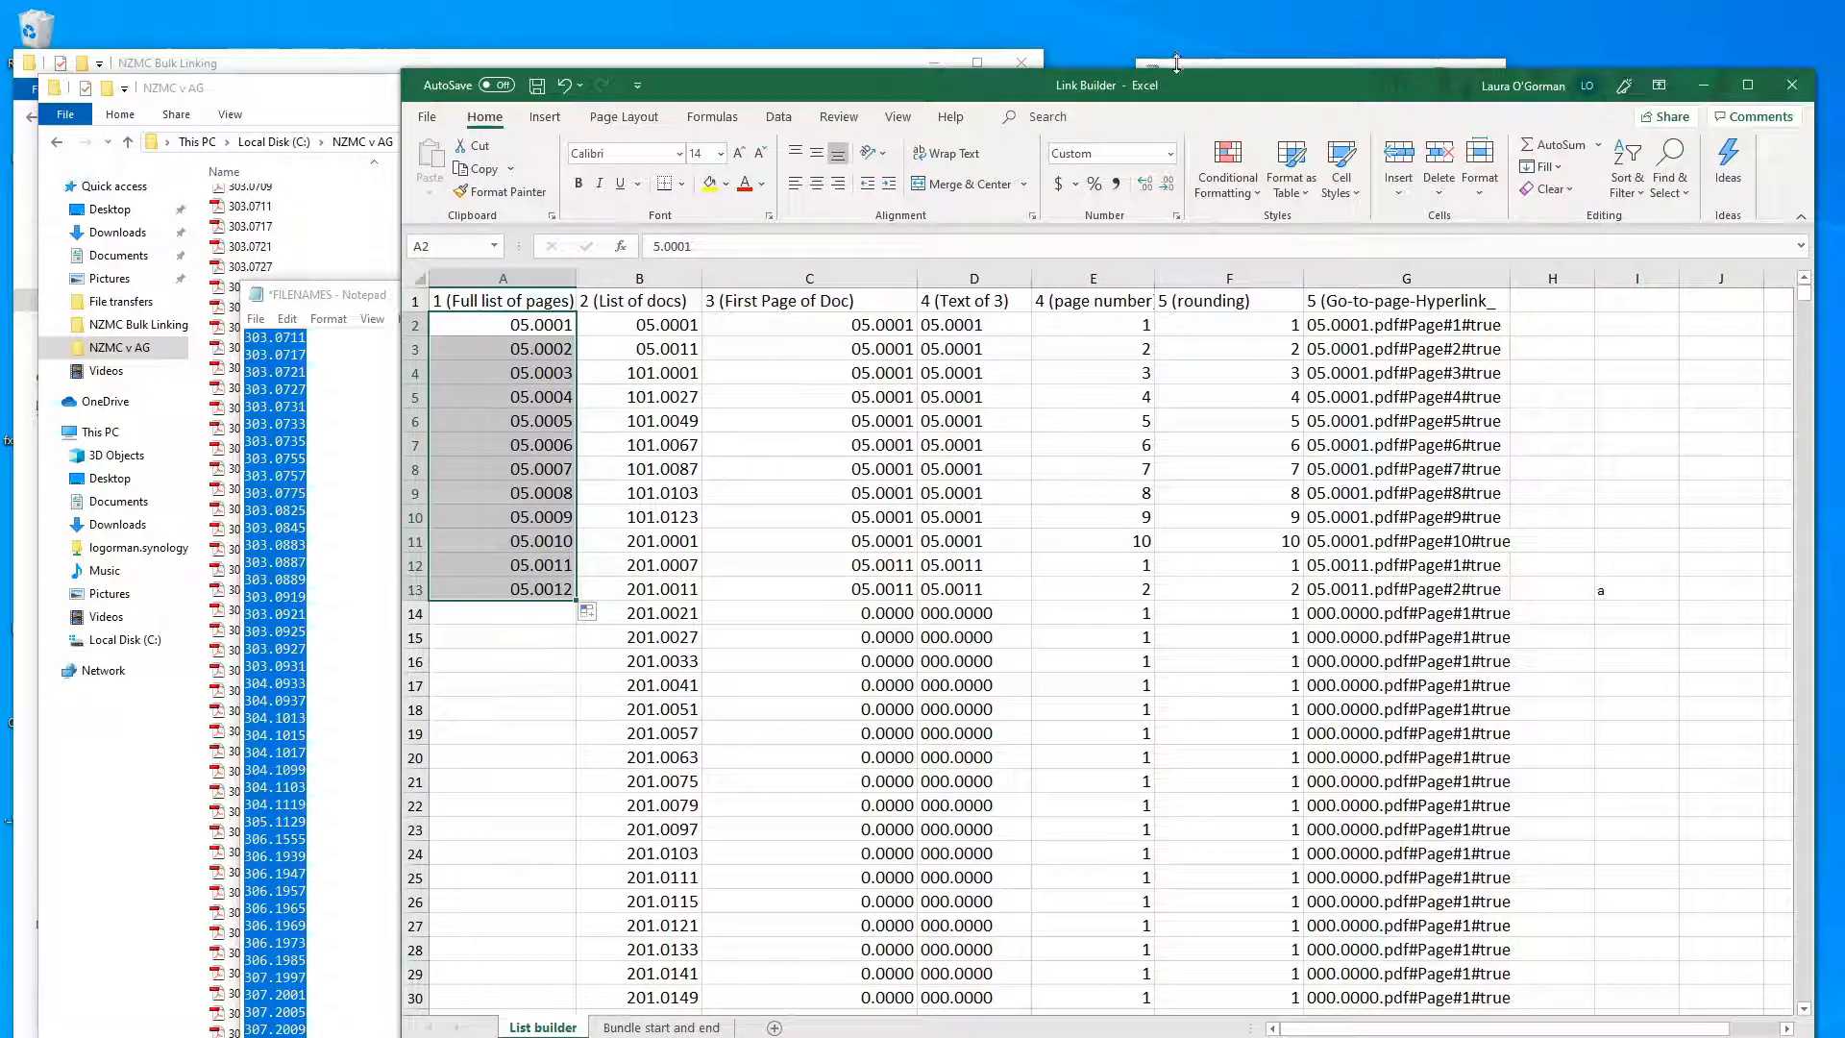
Copy 101.0001 into A14 and extend it down the column as a linear series with a step value of .0001.
{"action": "left_click_drag", "start_coordinate": [933, 99], "coordinate": [946, 247]}
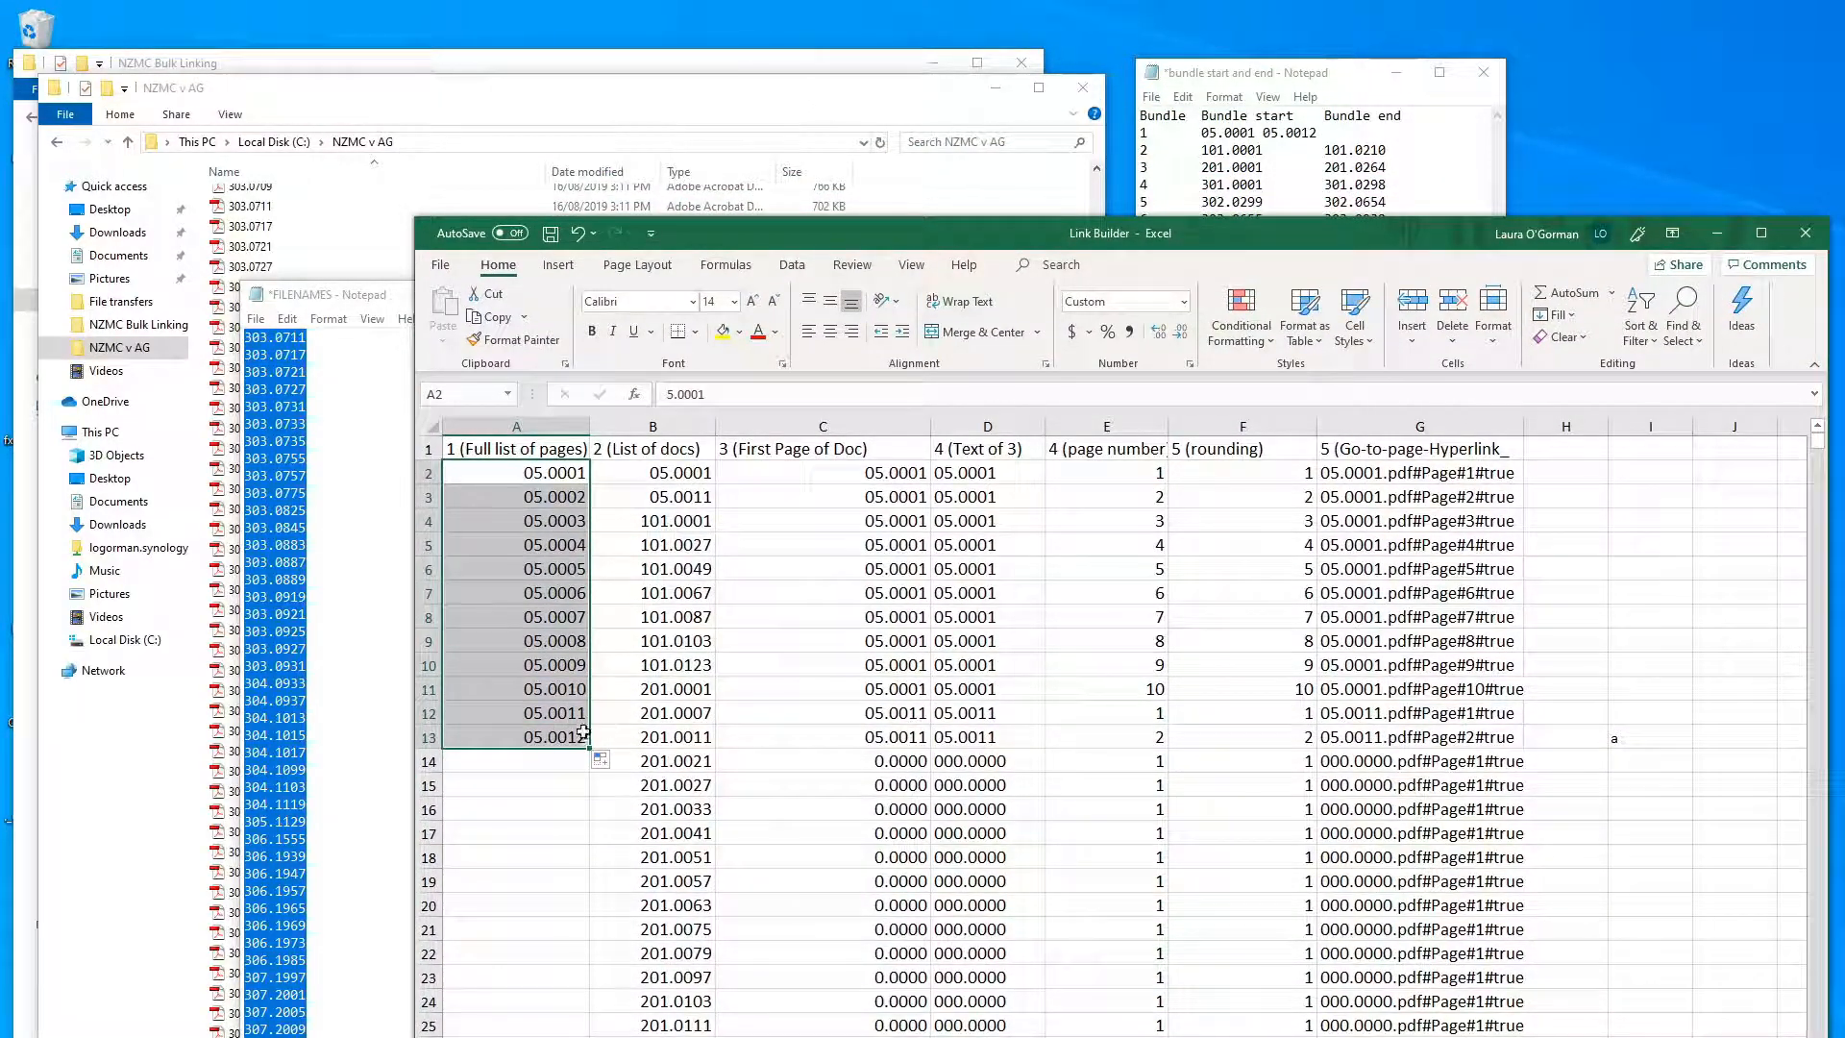
{"action": "left_click", "coordinate": [695, 523]}
{"action": "key", "text": "ctrl+c"}
{"action": "left_click", "coordinate": [543, 761]}
{"action": "key", "text": "ctrl+v"}
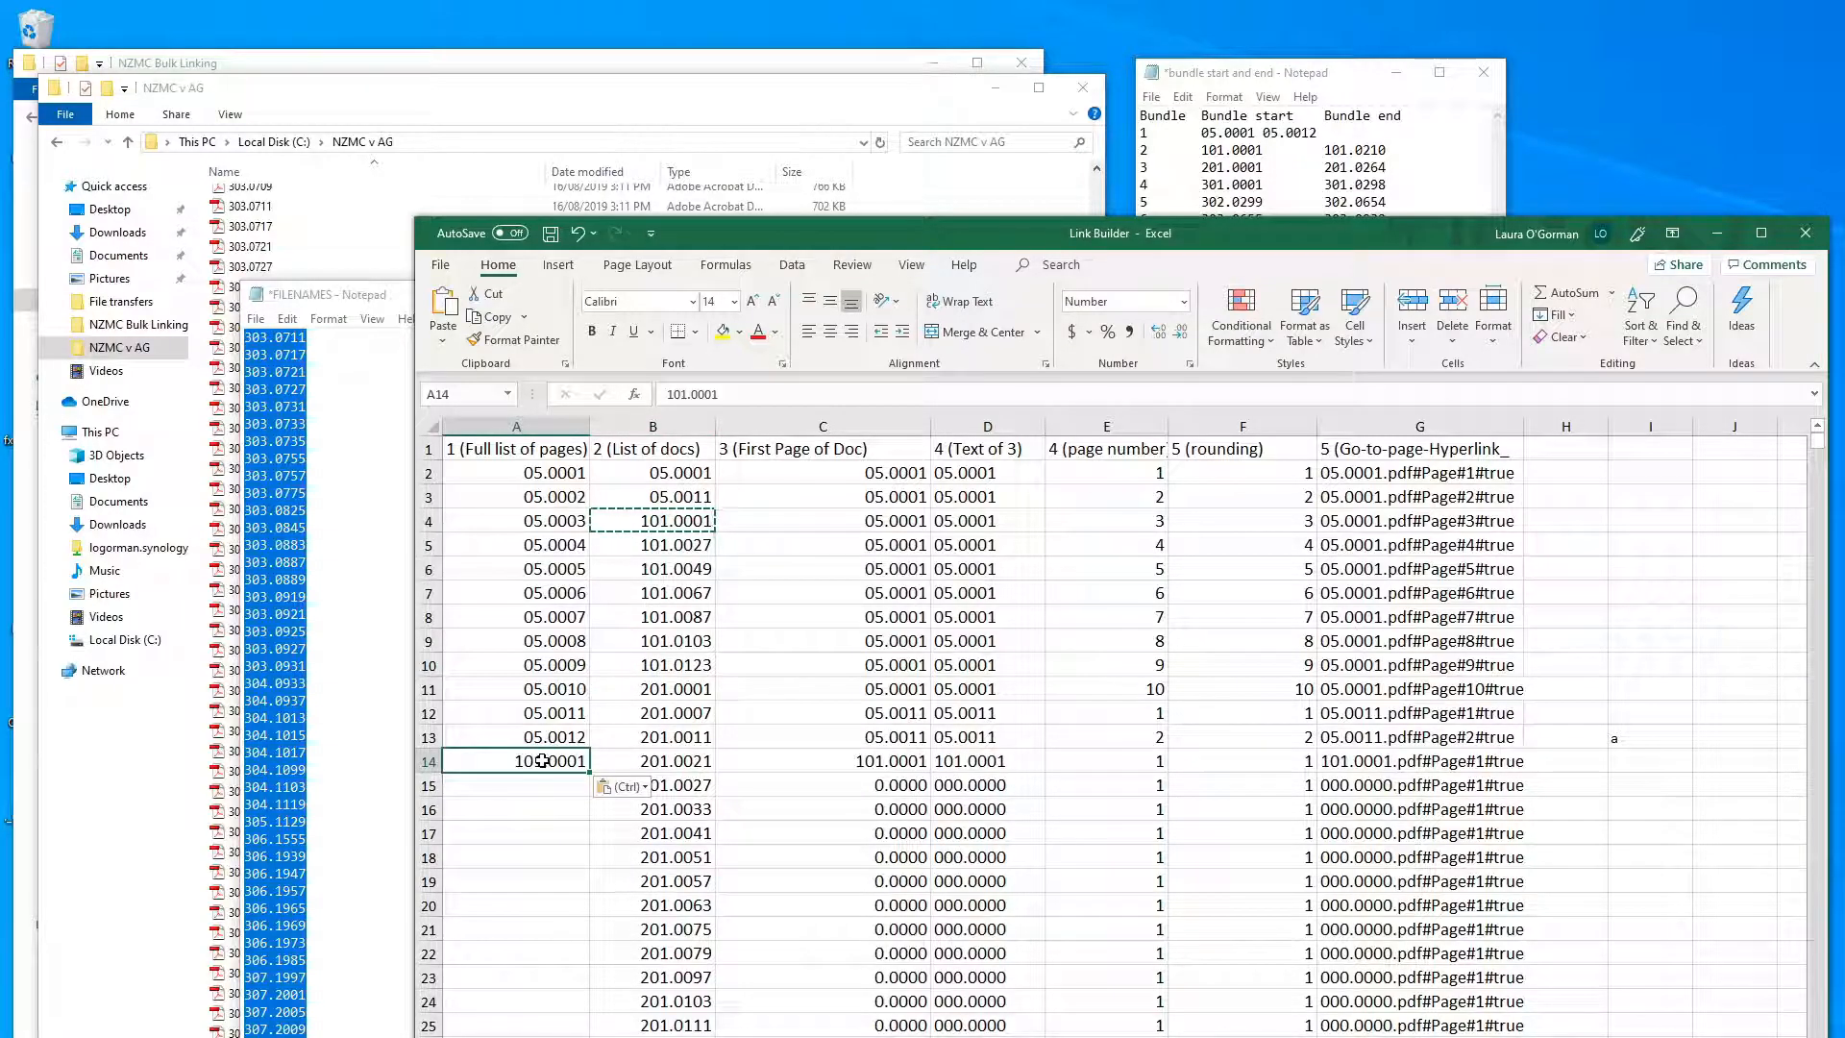
{"action": "left_click_drag", "start_coordinate": [1388, 233], "coordinate": [1277, 183]}
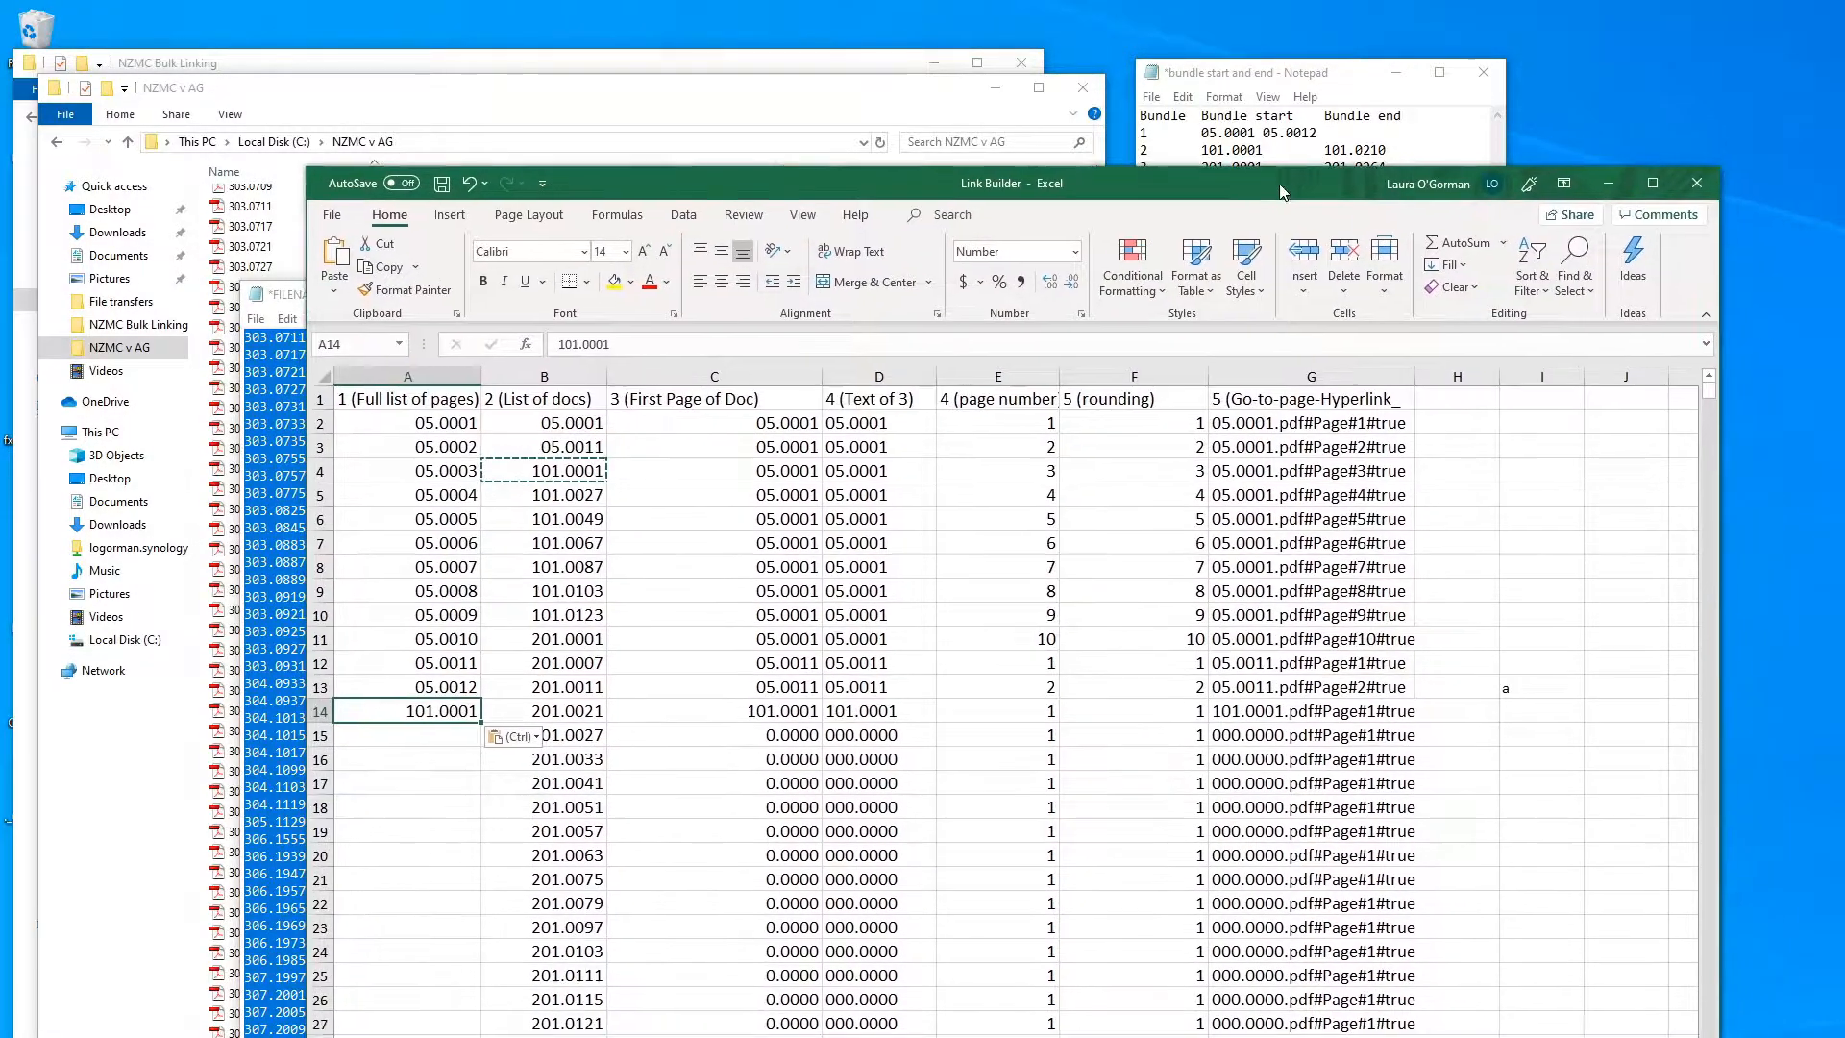
{"action": "left_click", "coordinate": [1460, 268]}
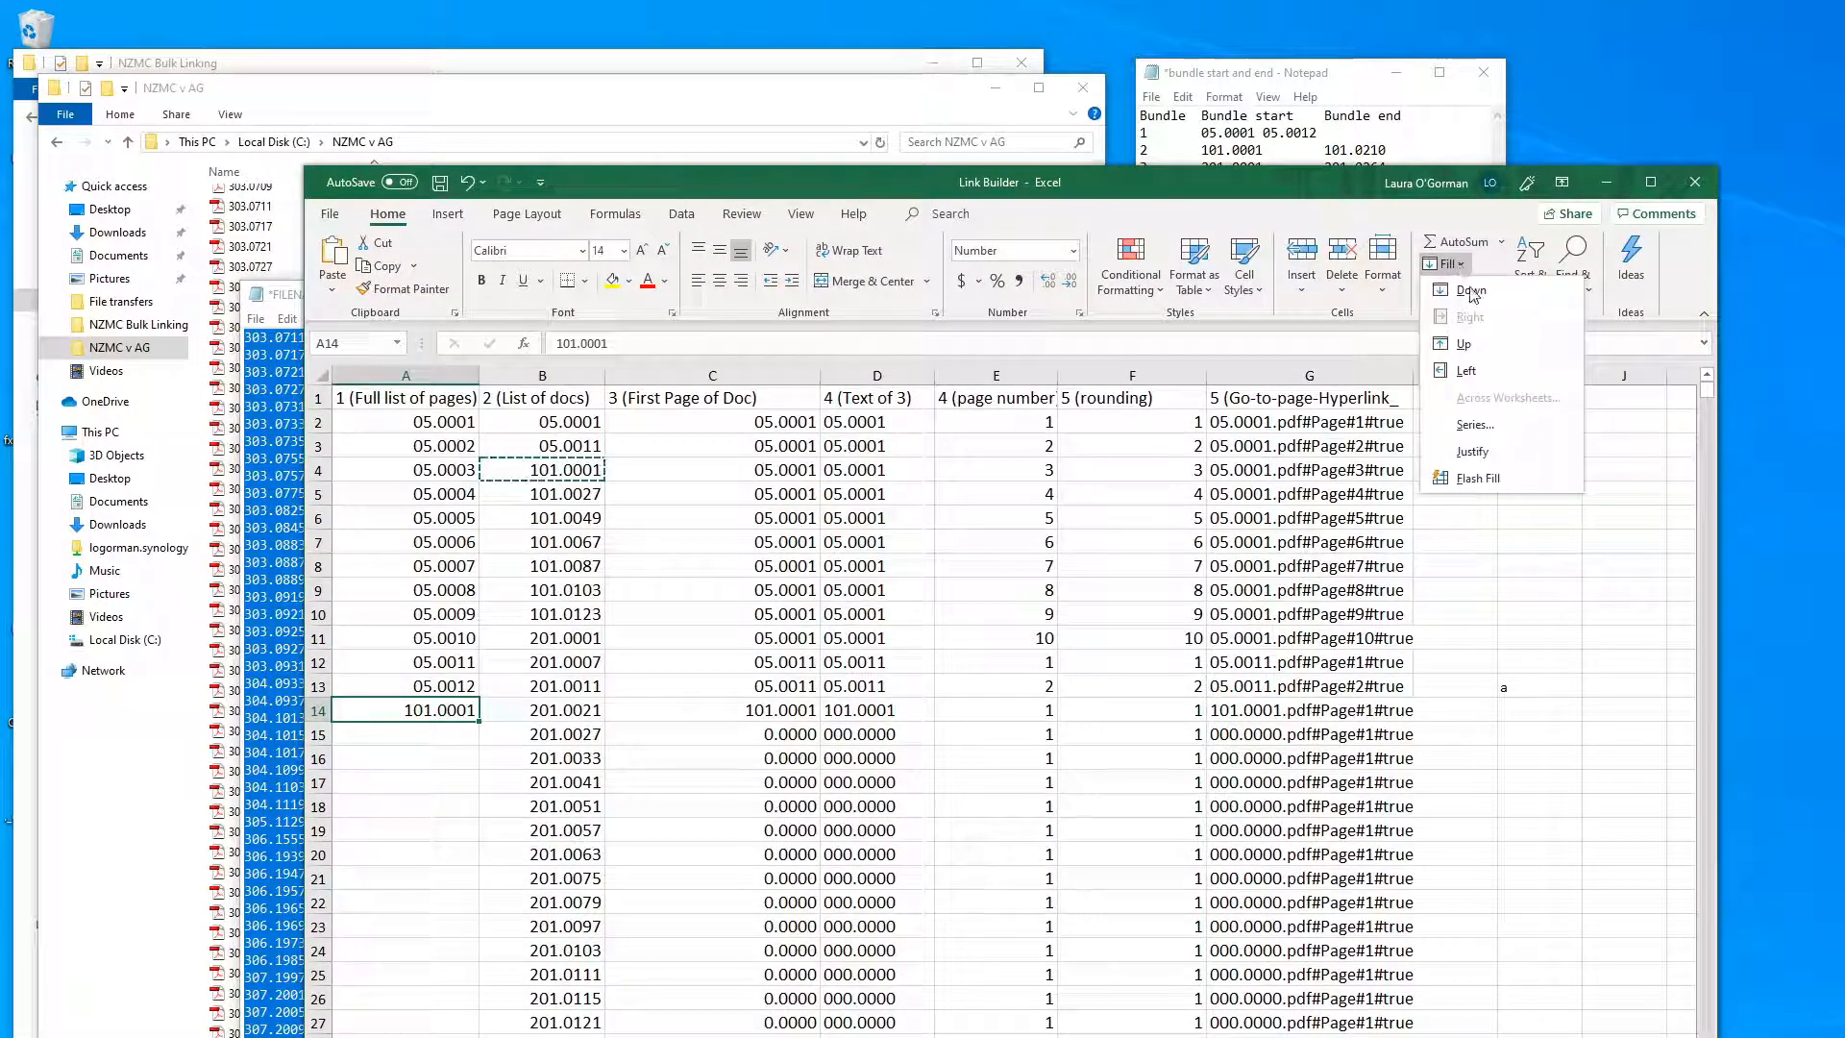
{"action": "left_click", "coordinate": [1493, 428]}
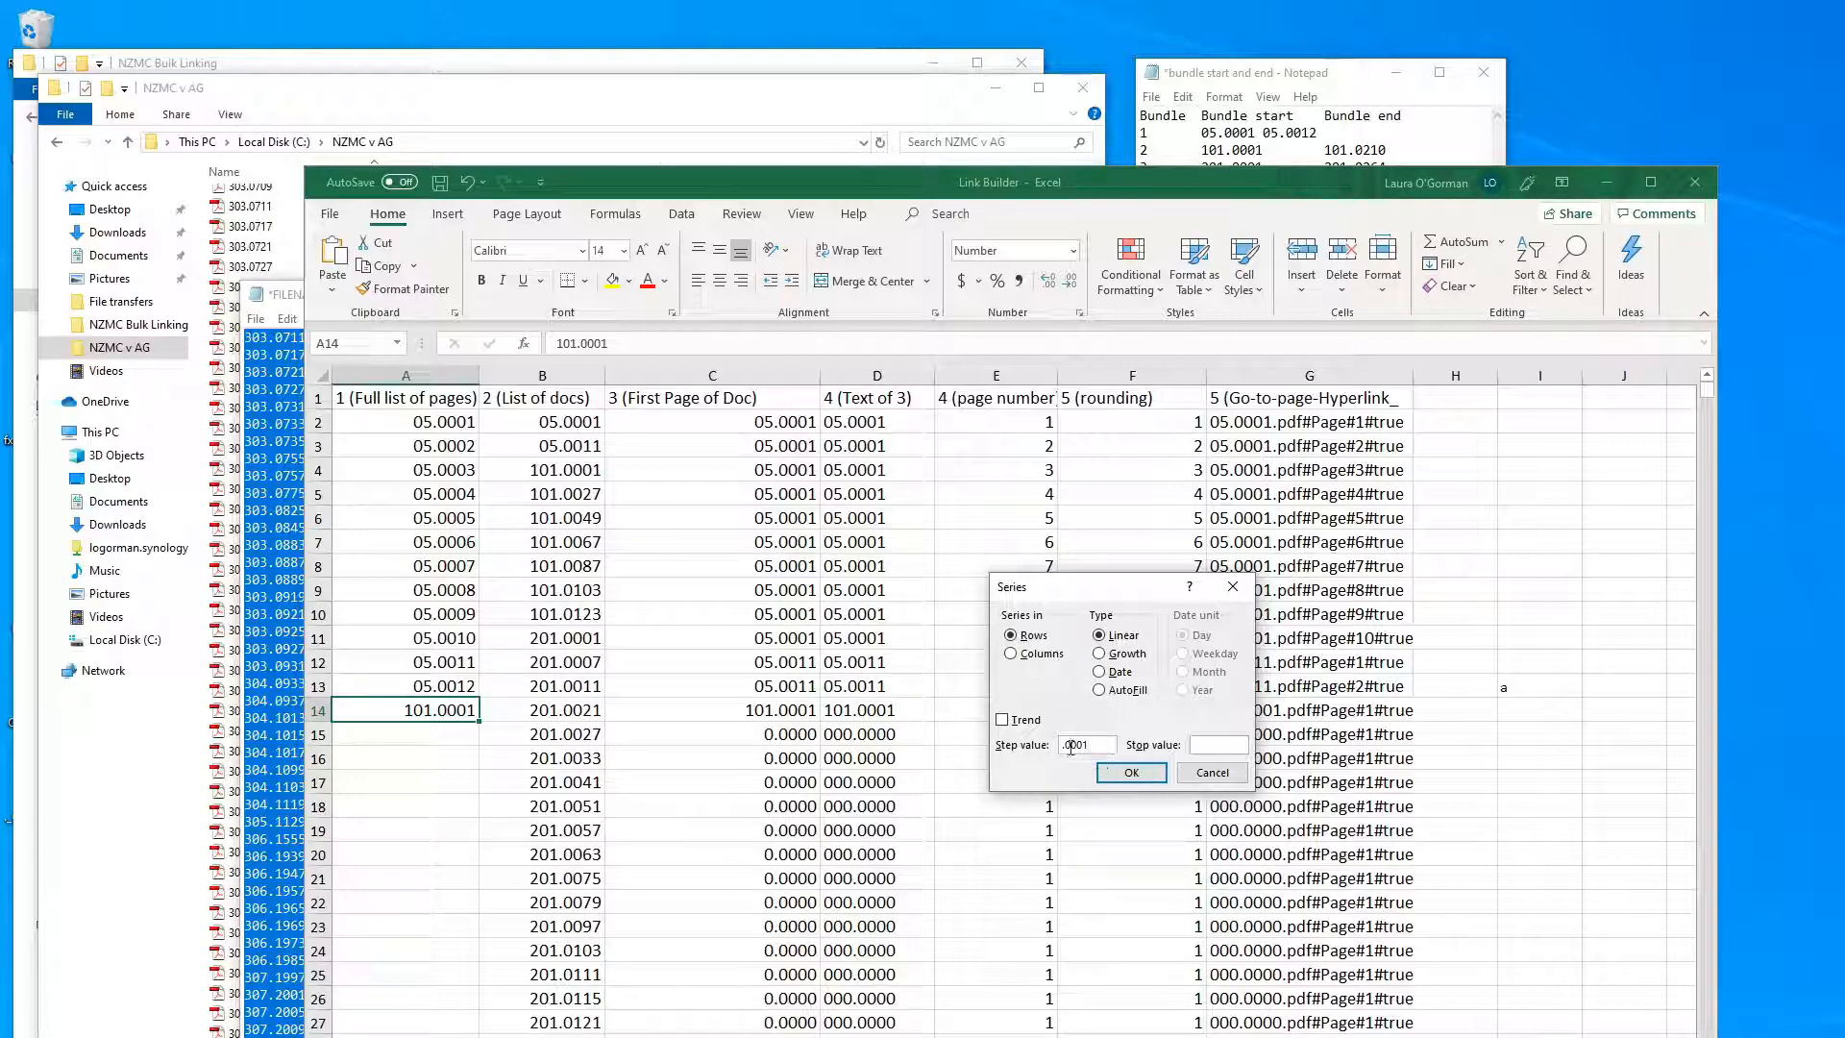
{"action": "left_click", "coordinate": [1012, 655]}
{"action": "left_click", "coordinate": [1149, 773]}
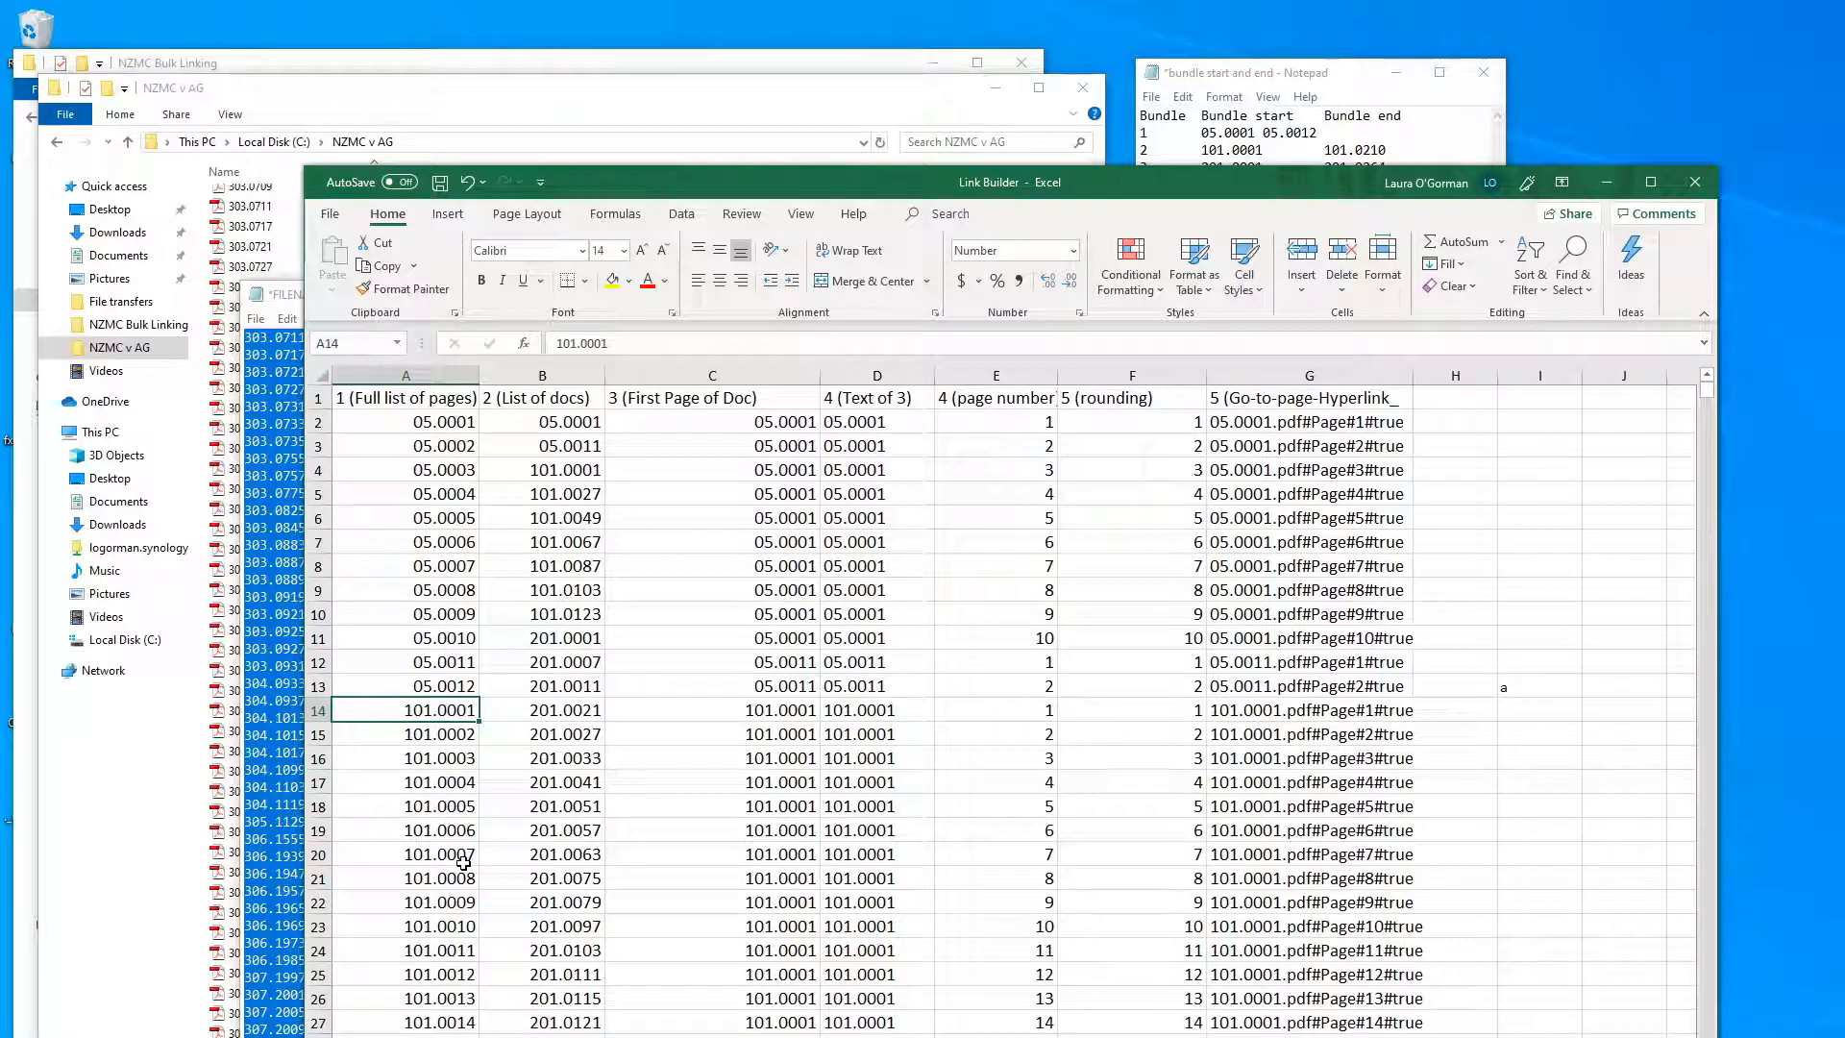
Copy the full list of pages from A2 down and open the casebook linker file from the NZMC Bulk Linking folder.
{"action": "left_click", "coordinate": [416, 376]}
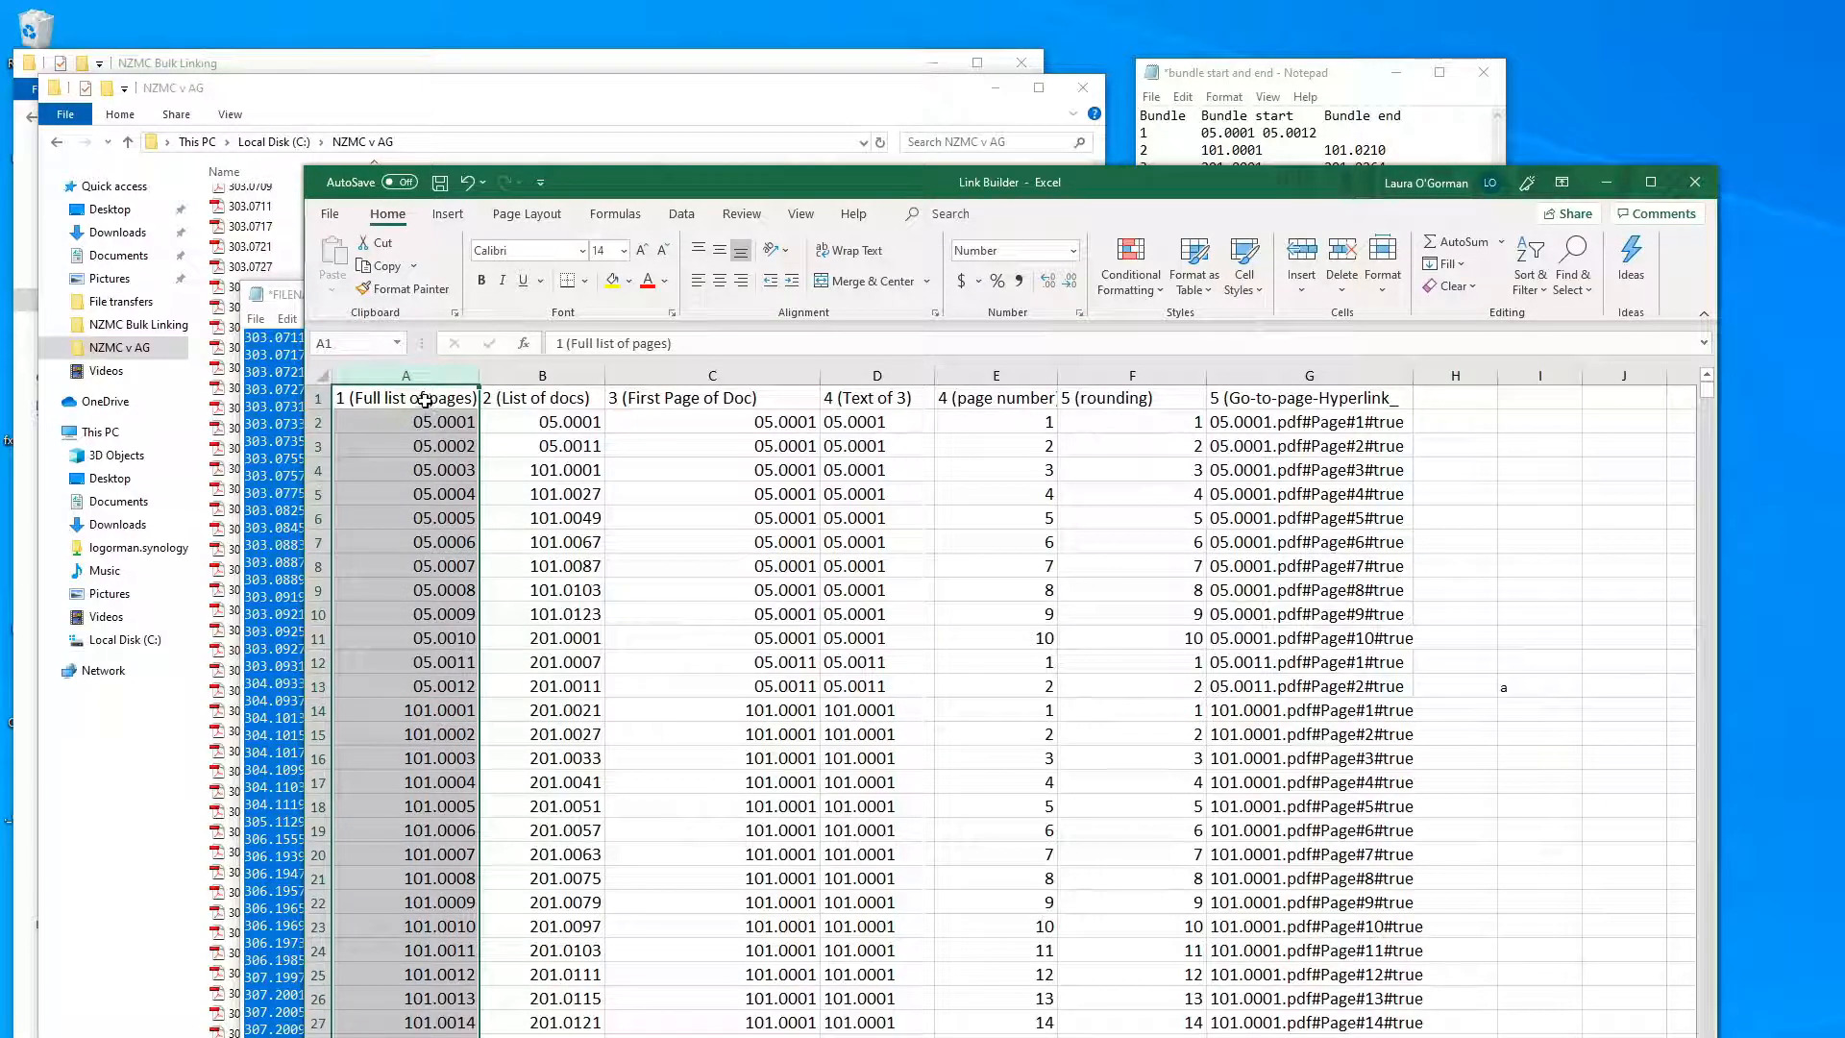
{"action": "key", "text": "Return"}
{"action": "key", "text": "ctrl+c"}
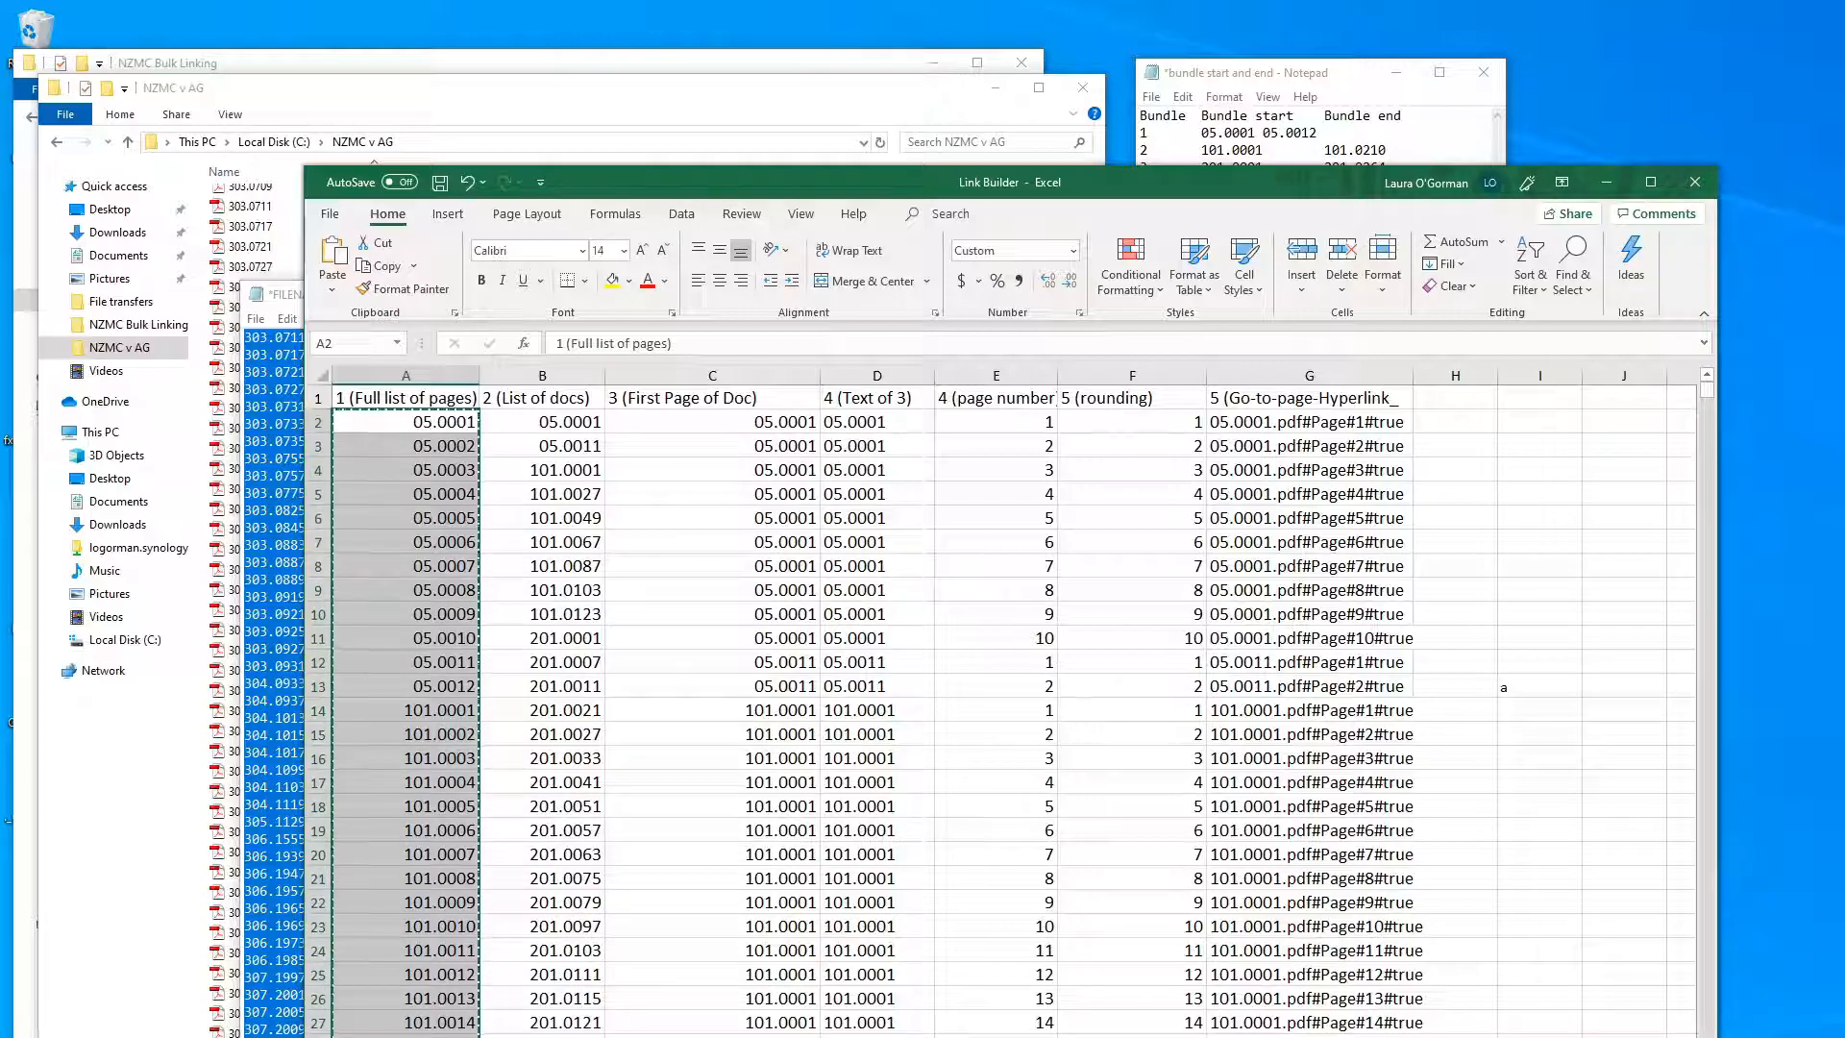
{"action": "left_click", "coordinate": [1606, 183]}
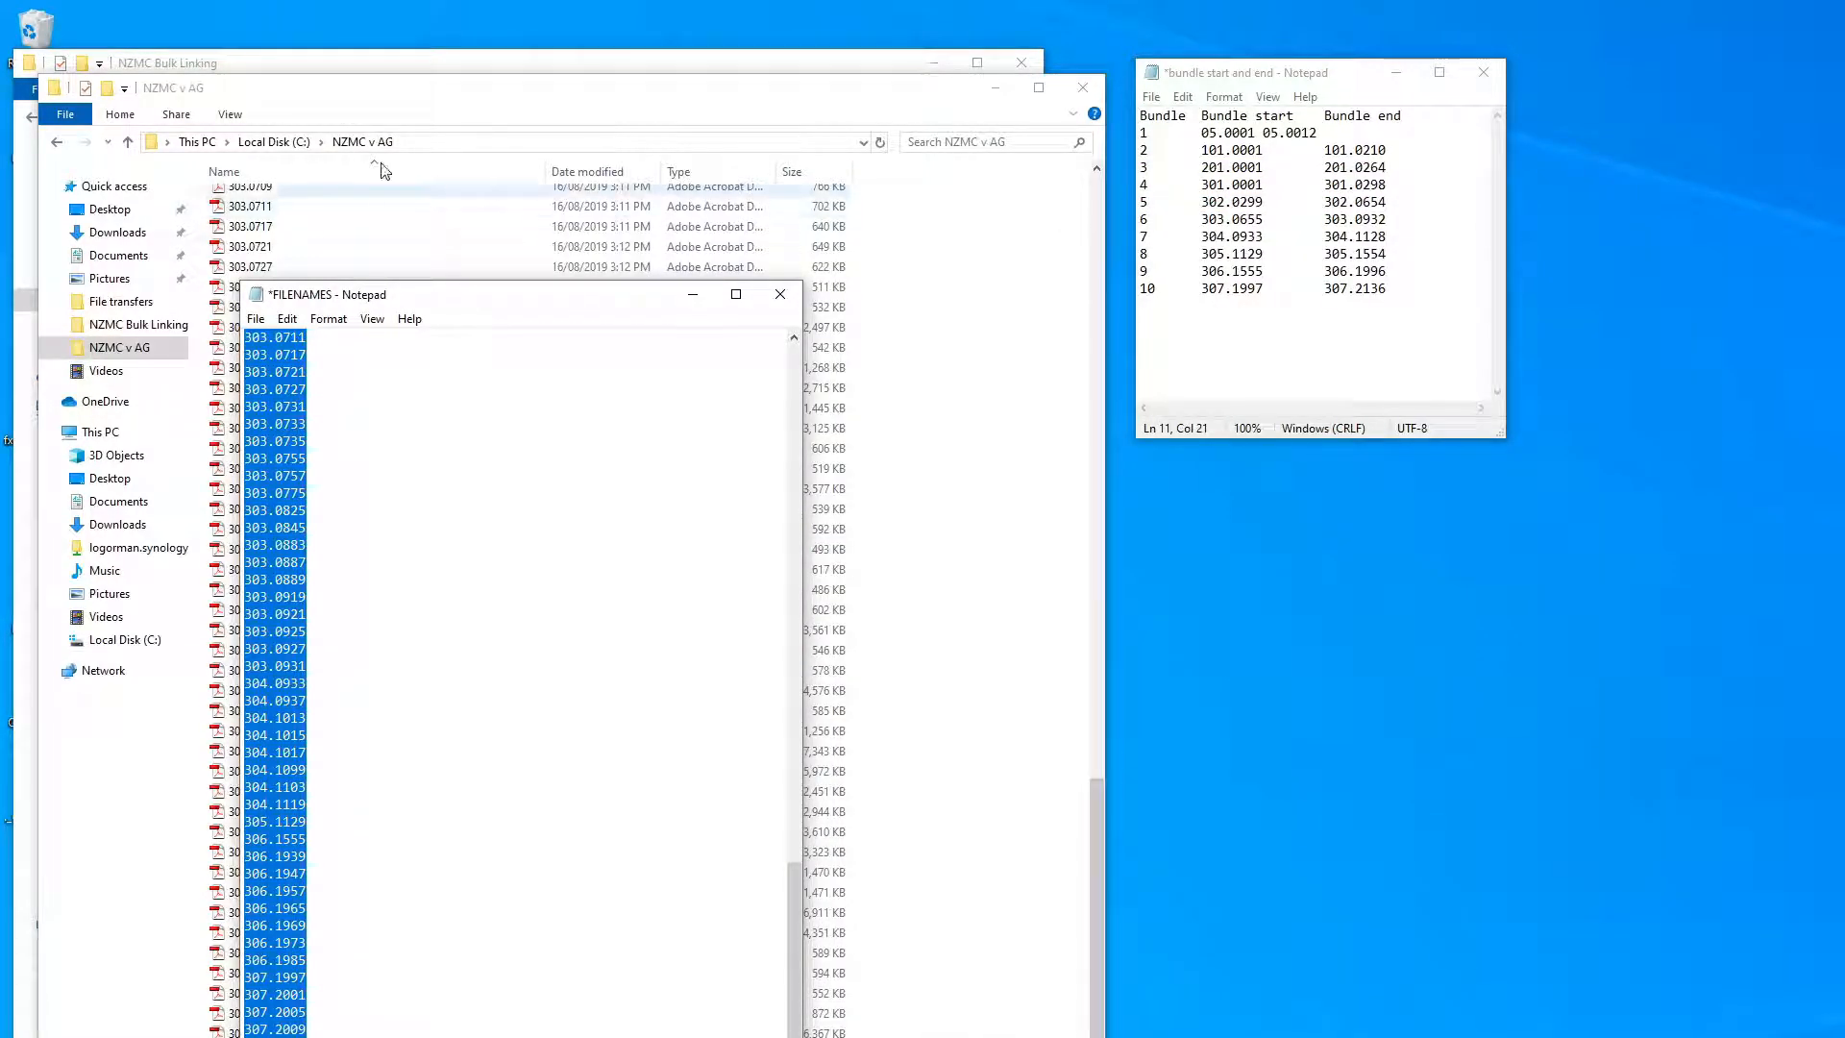
{"action": "left_click", "coordinate": [693, 295]}
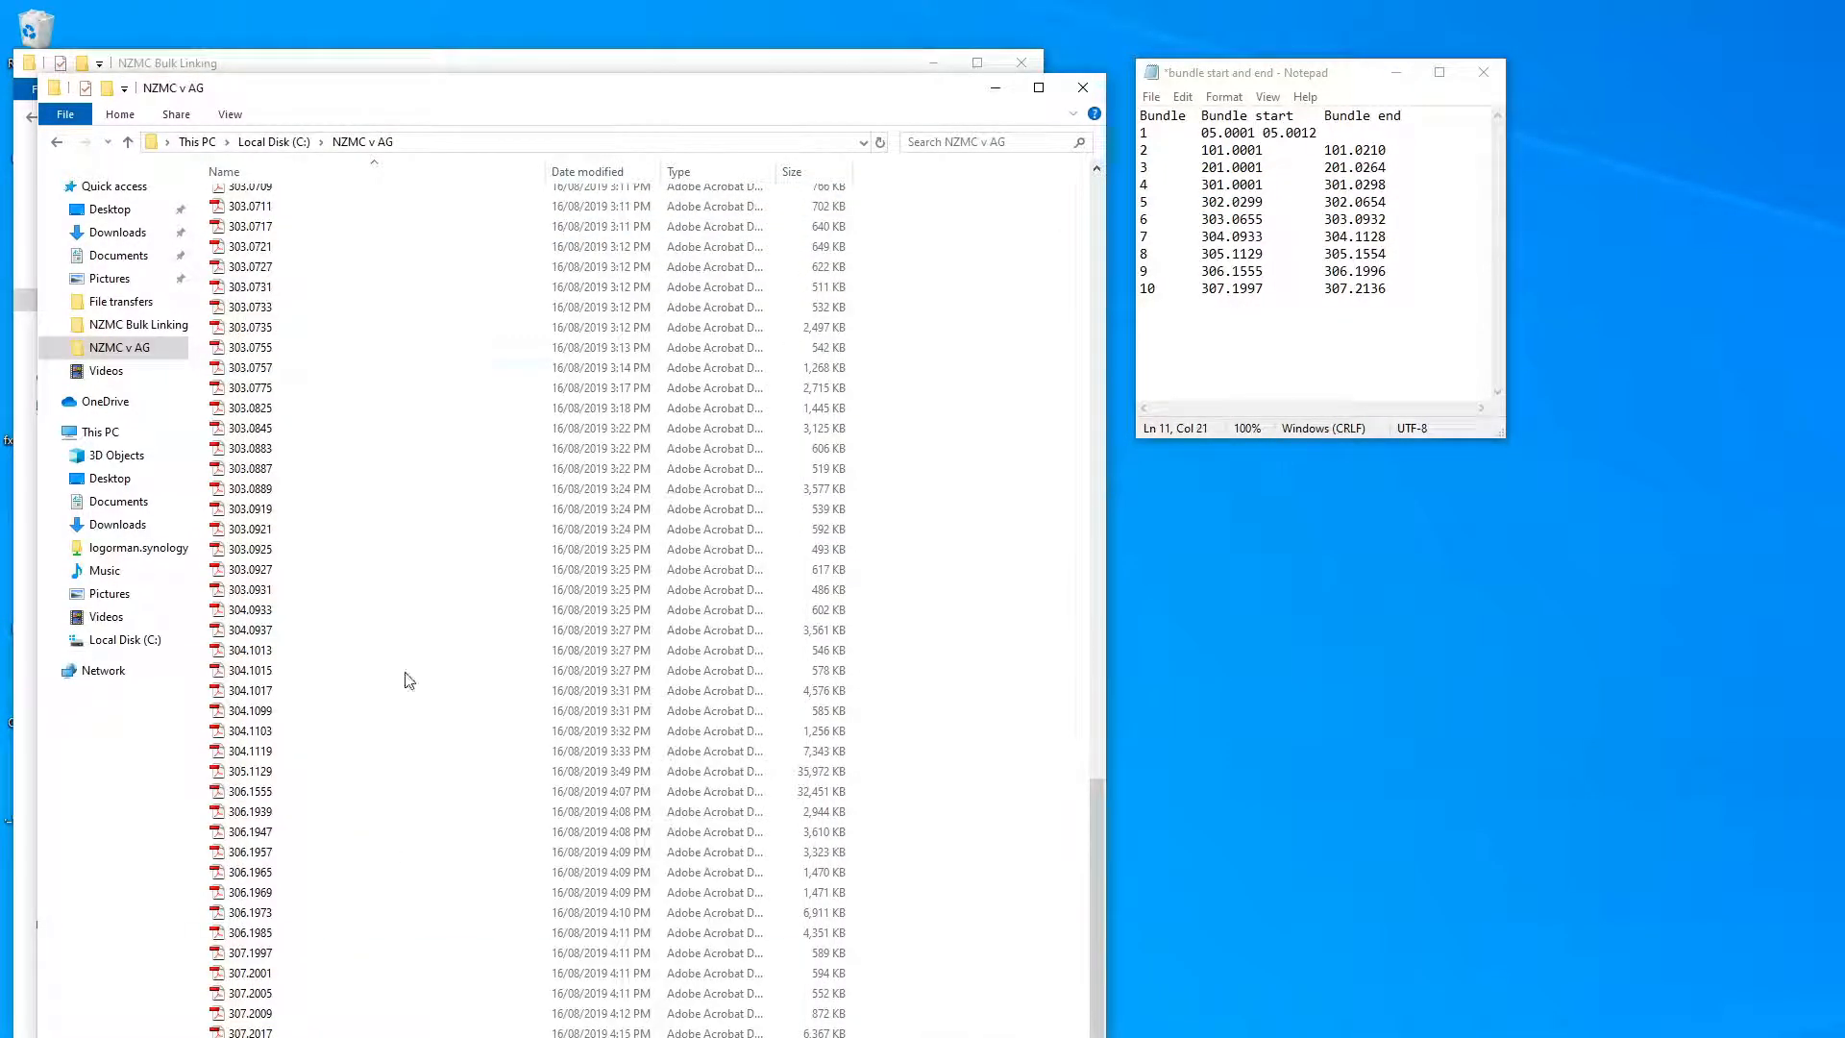
{"action": "left_click", "coordinate": [997, 87]}
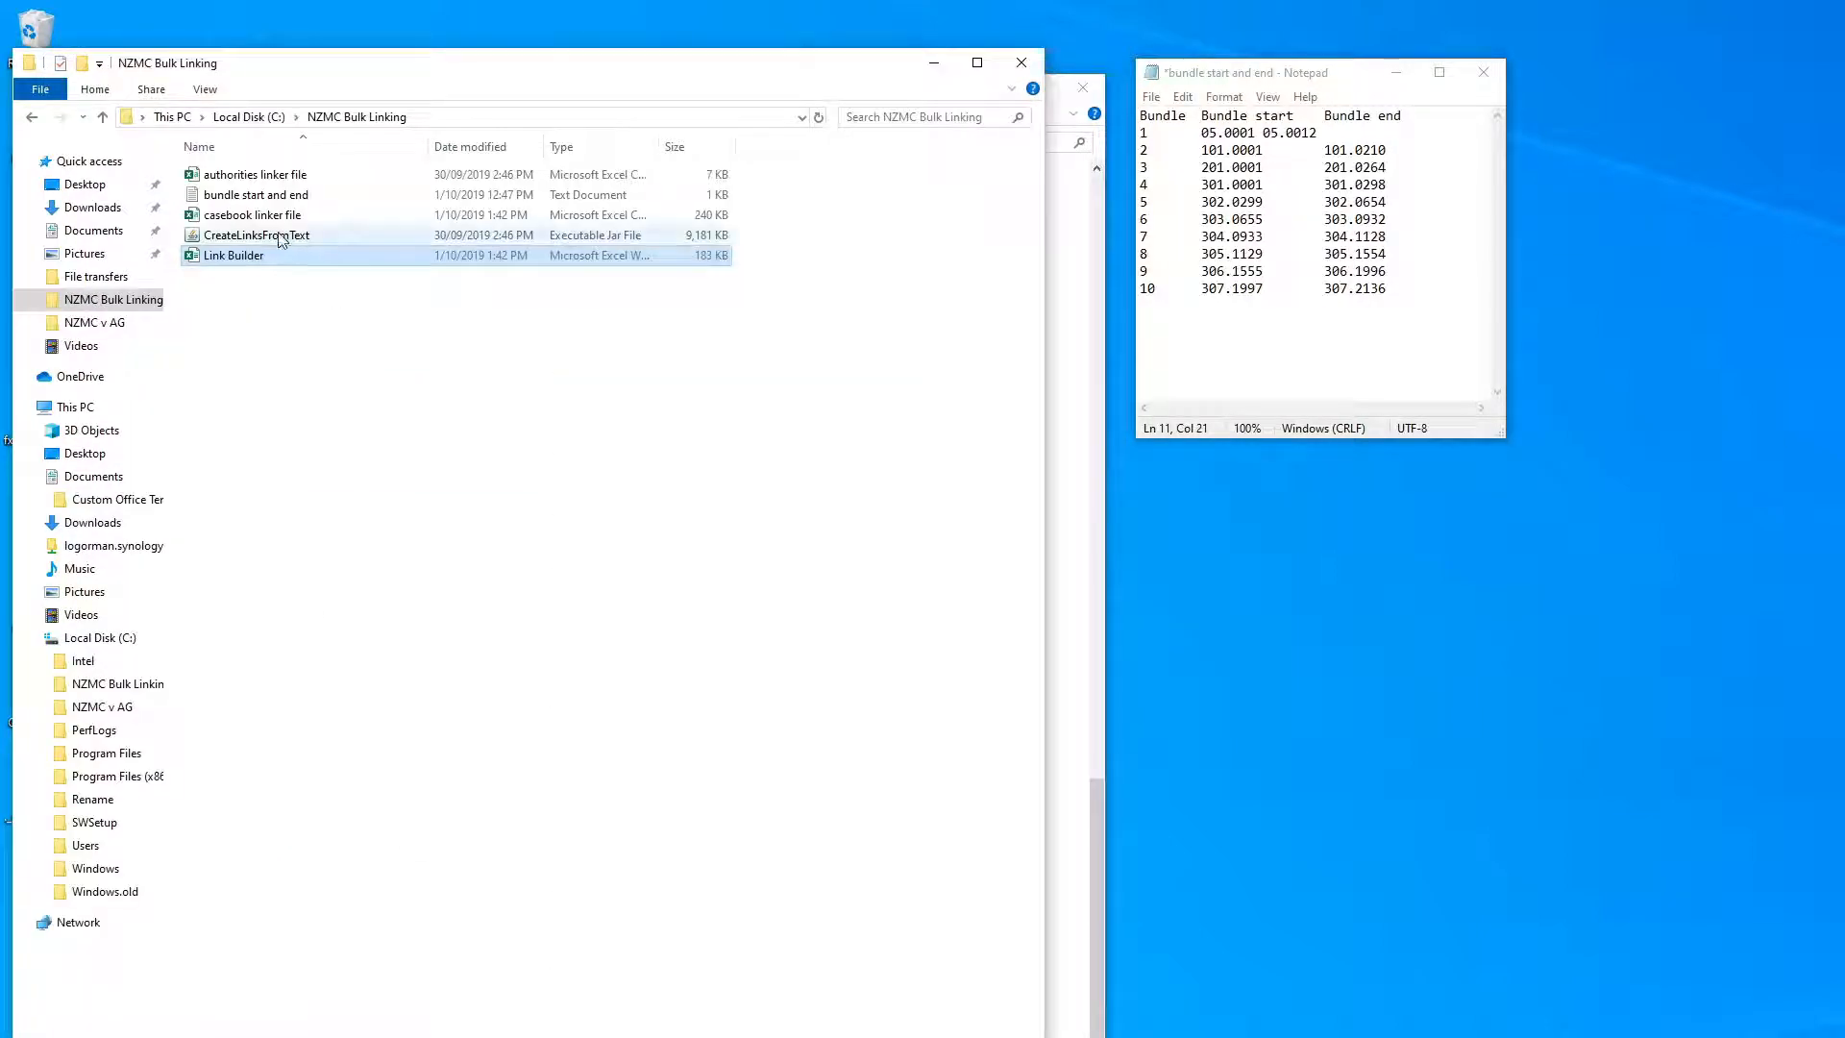
{"action": "left_click", "coordinate": [258, 219]}
{"action": "double_click", "coordinate": [257, 219]}
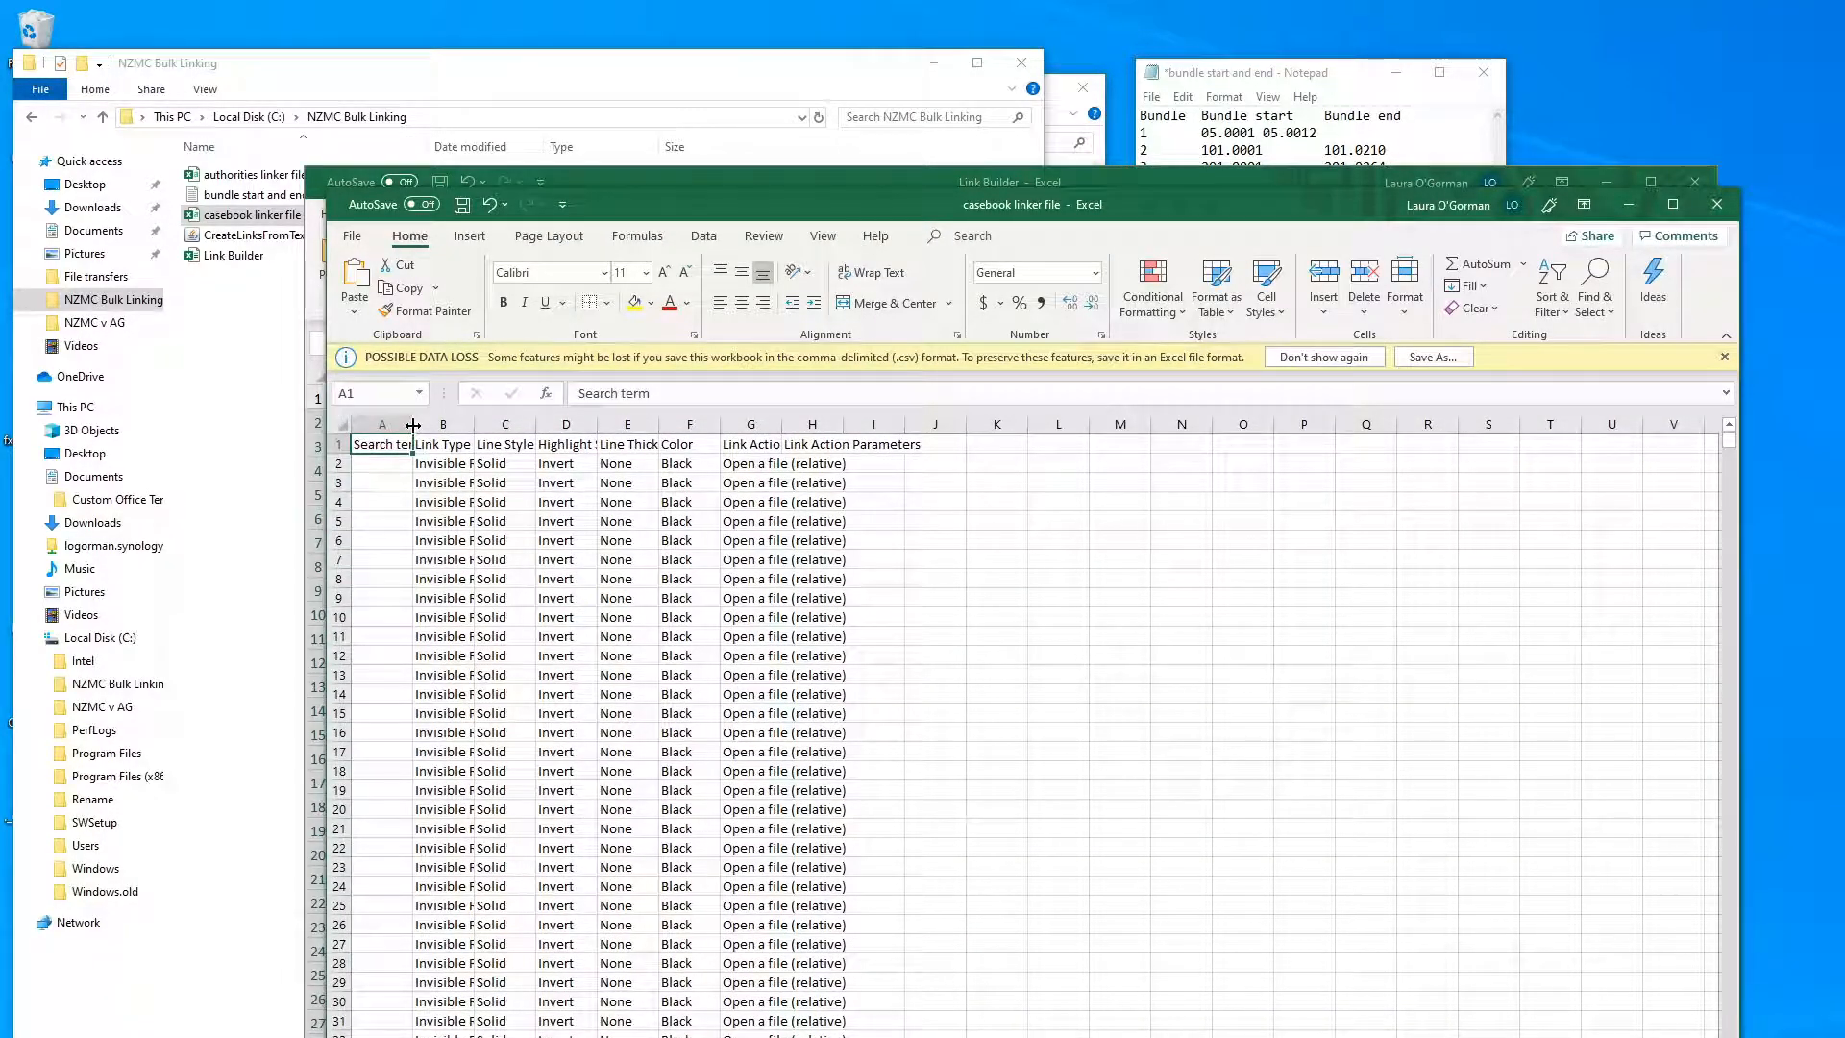
Widen the Search term column of the casebook linker file and paste the page numbers into it from A2 down.
{"action": "left_click_drag", "start_coordinate": [413, 424], "coordinate": [460, 424]}
{"action": "left_click", "coordinate": [397, 464]}
{"action": "key", "text": "ctrl+shift+Down"}
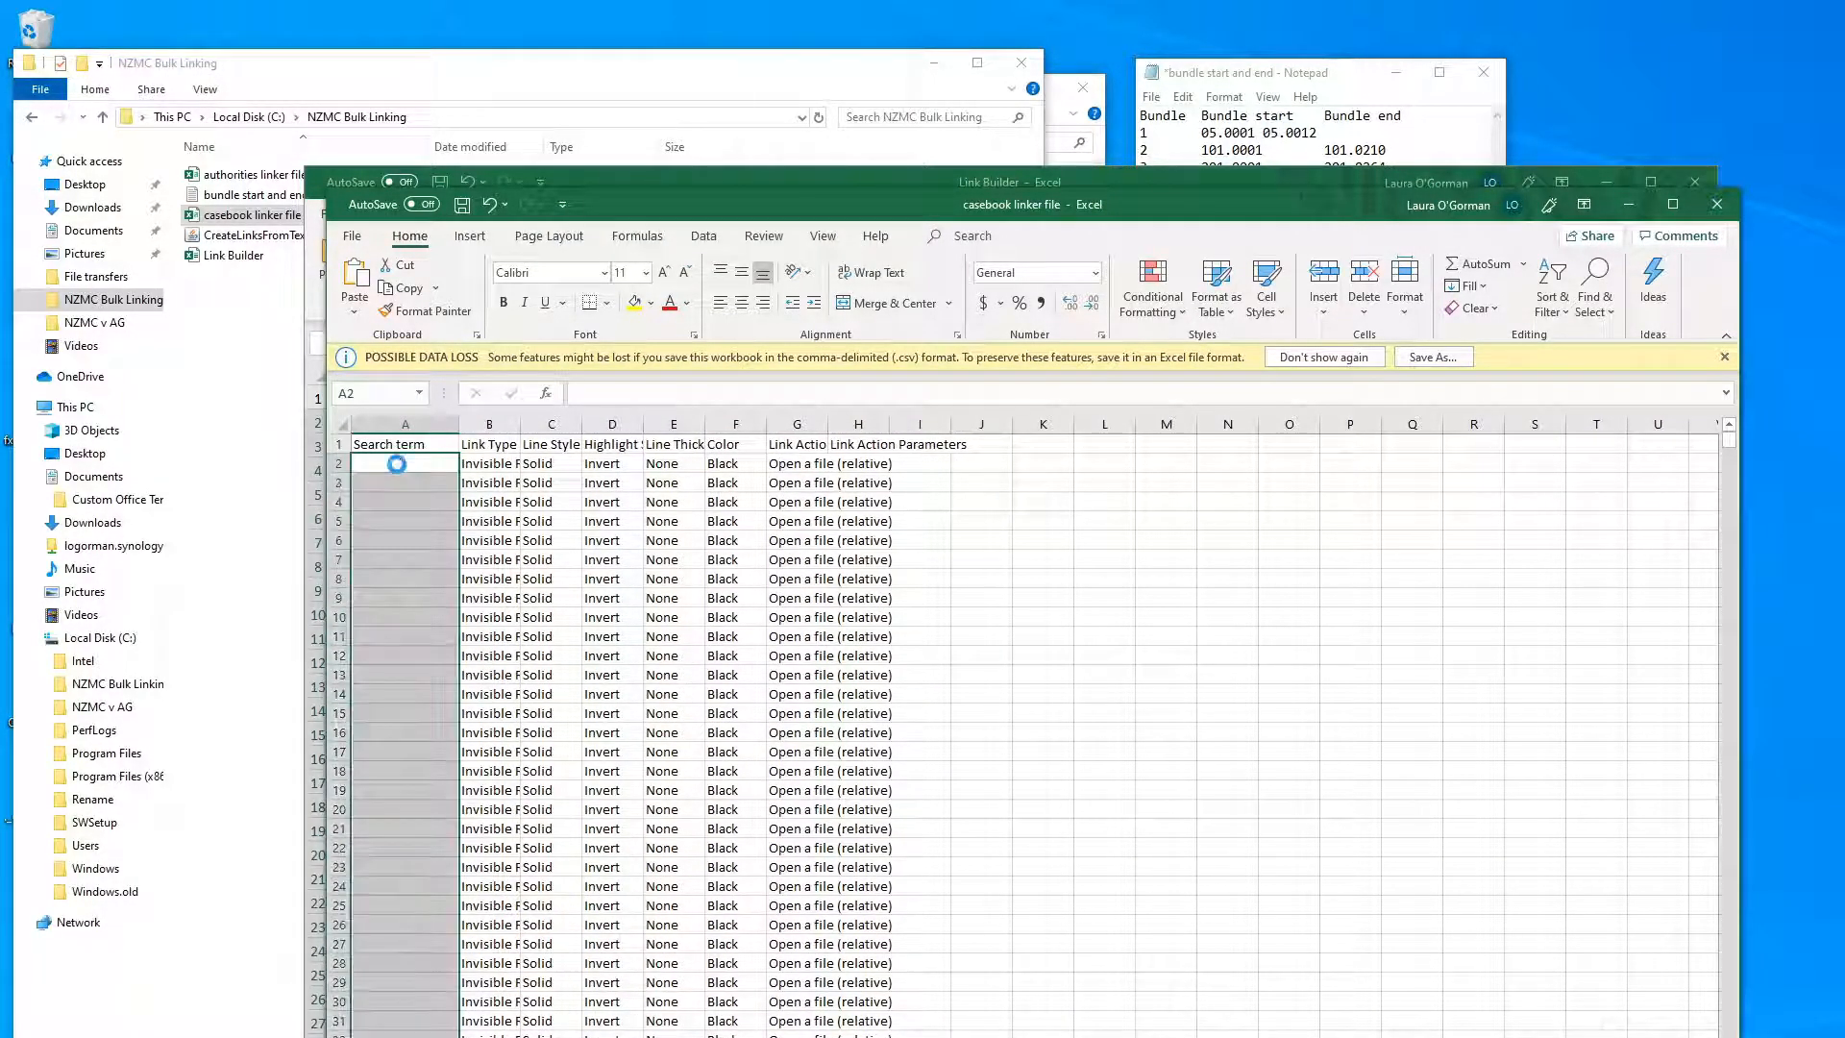
{"action": "key", "text": "ctrl+v"}
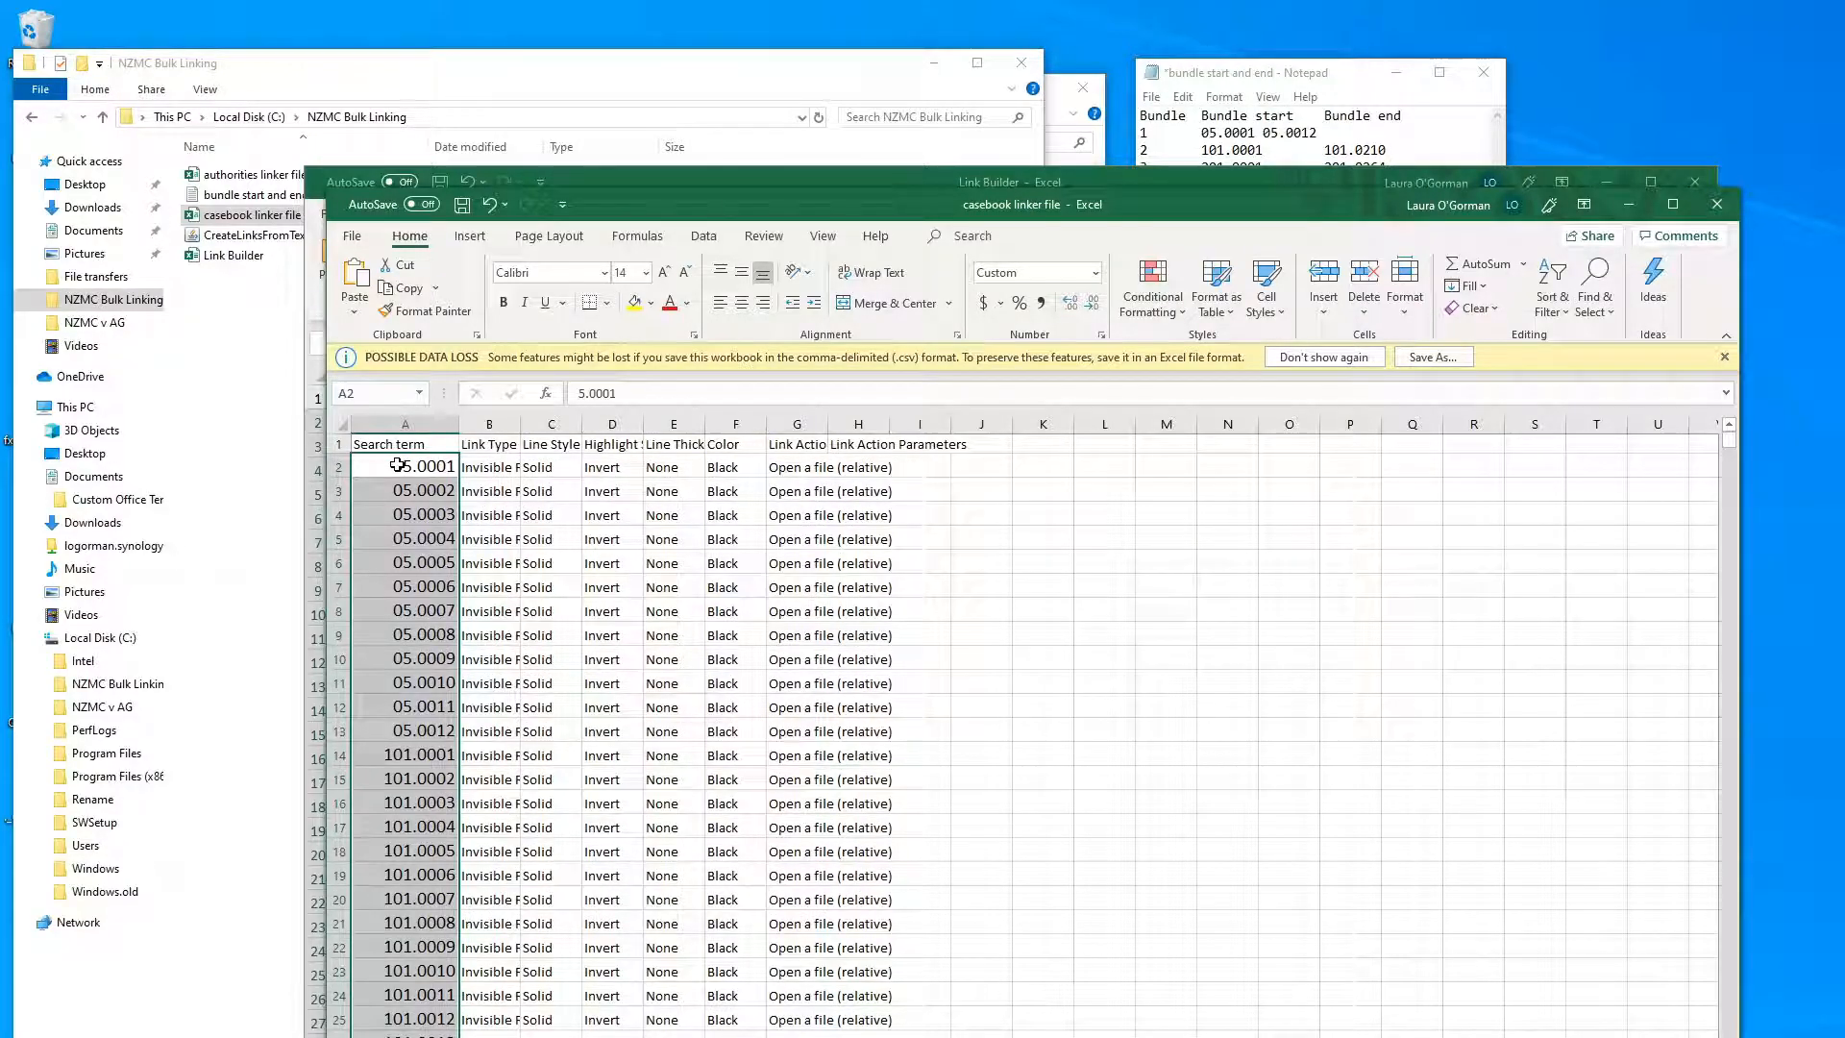
Switch to the Link Builder workbook and copy the Go-to-page-Hyperlink column from G2 down.
{"action": "left_click", "coordinate": [644, 174]}
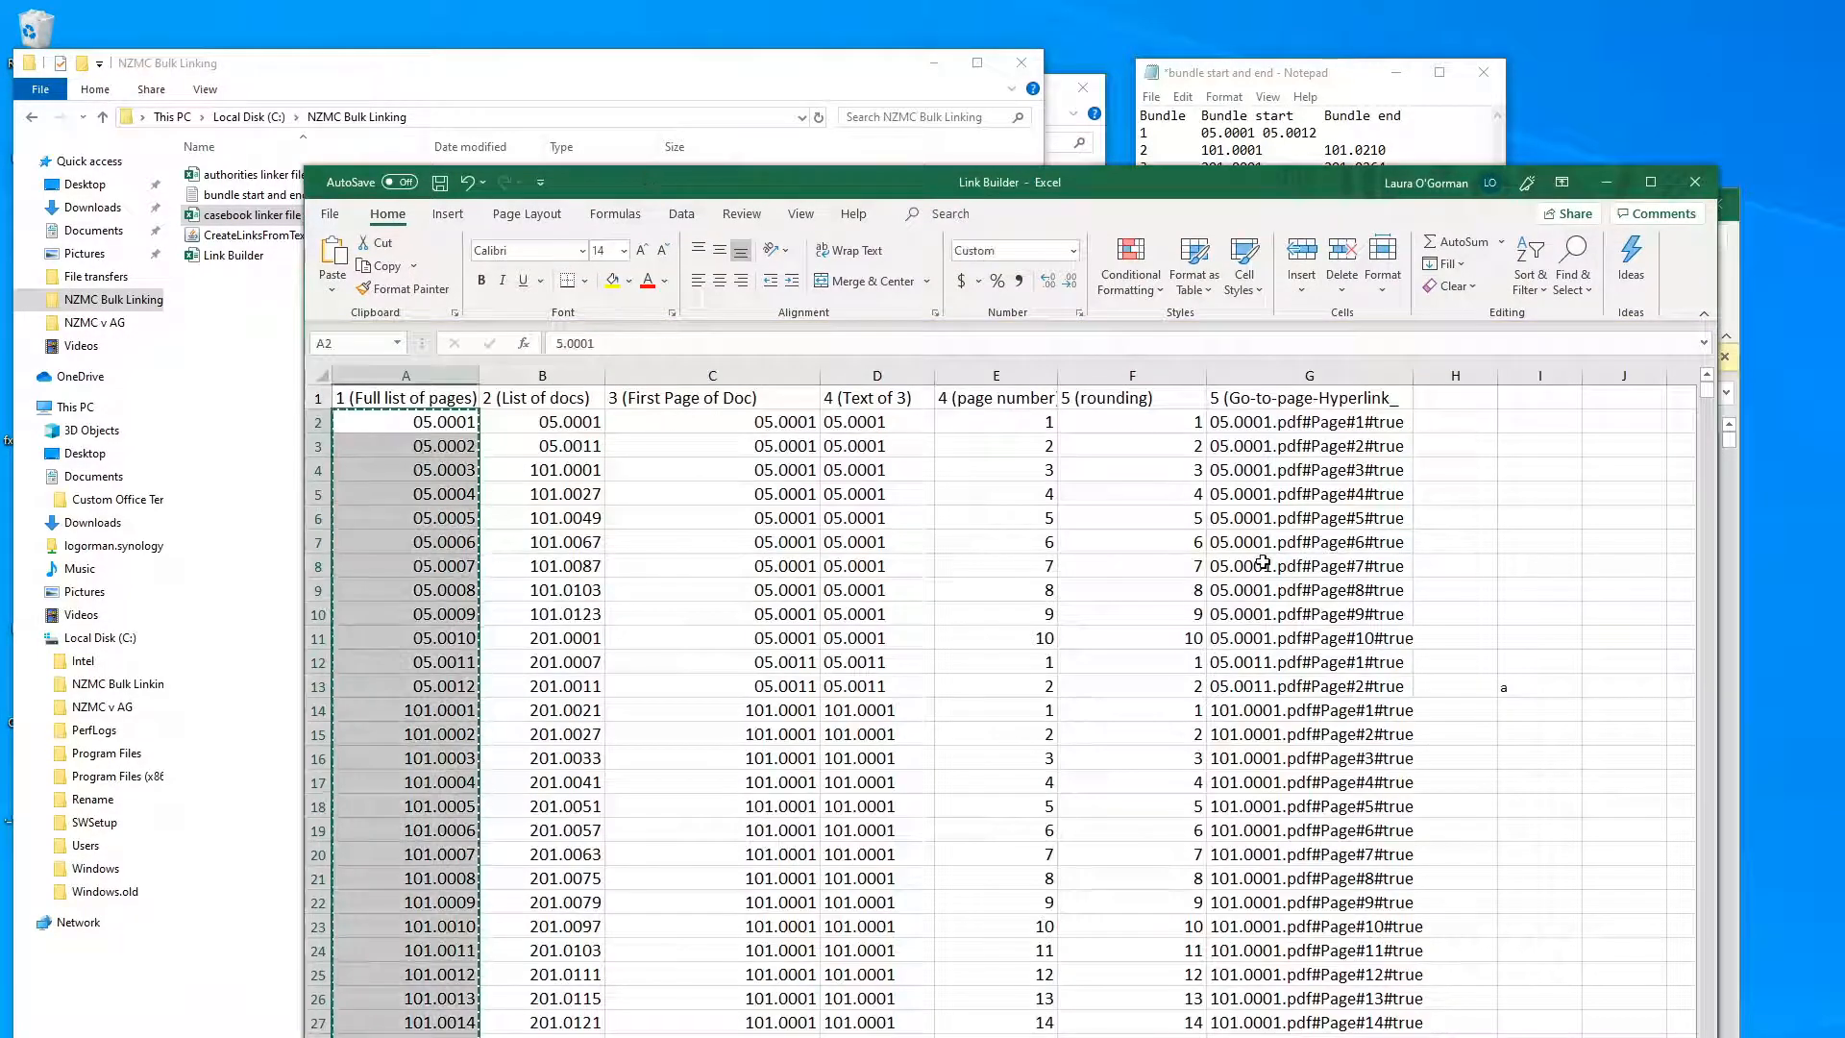
{"action": "left_click", "coordinate": [1280, 378]}
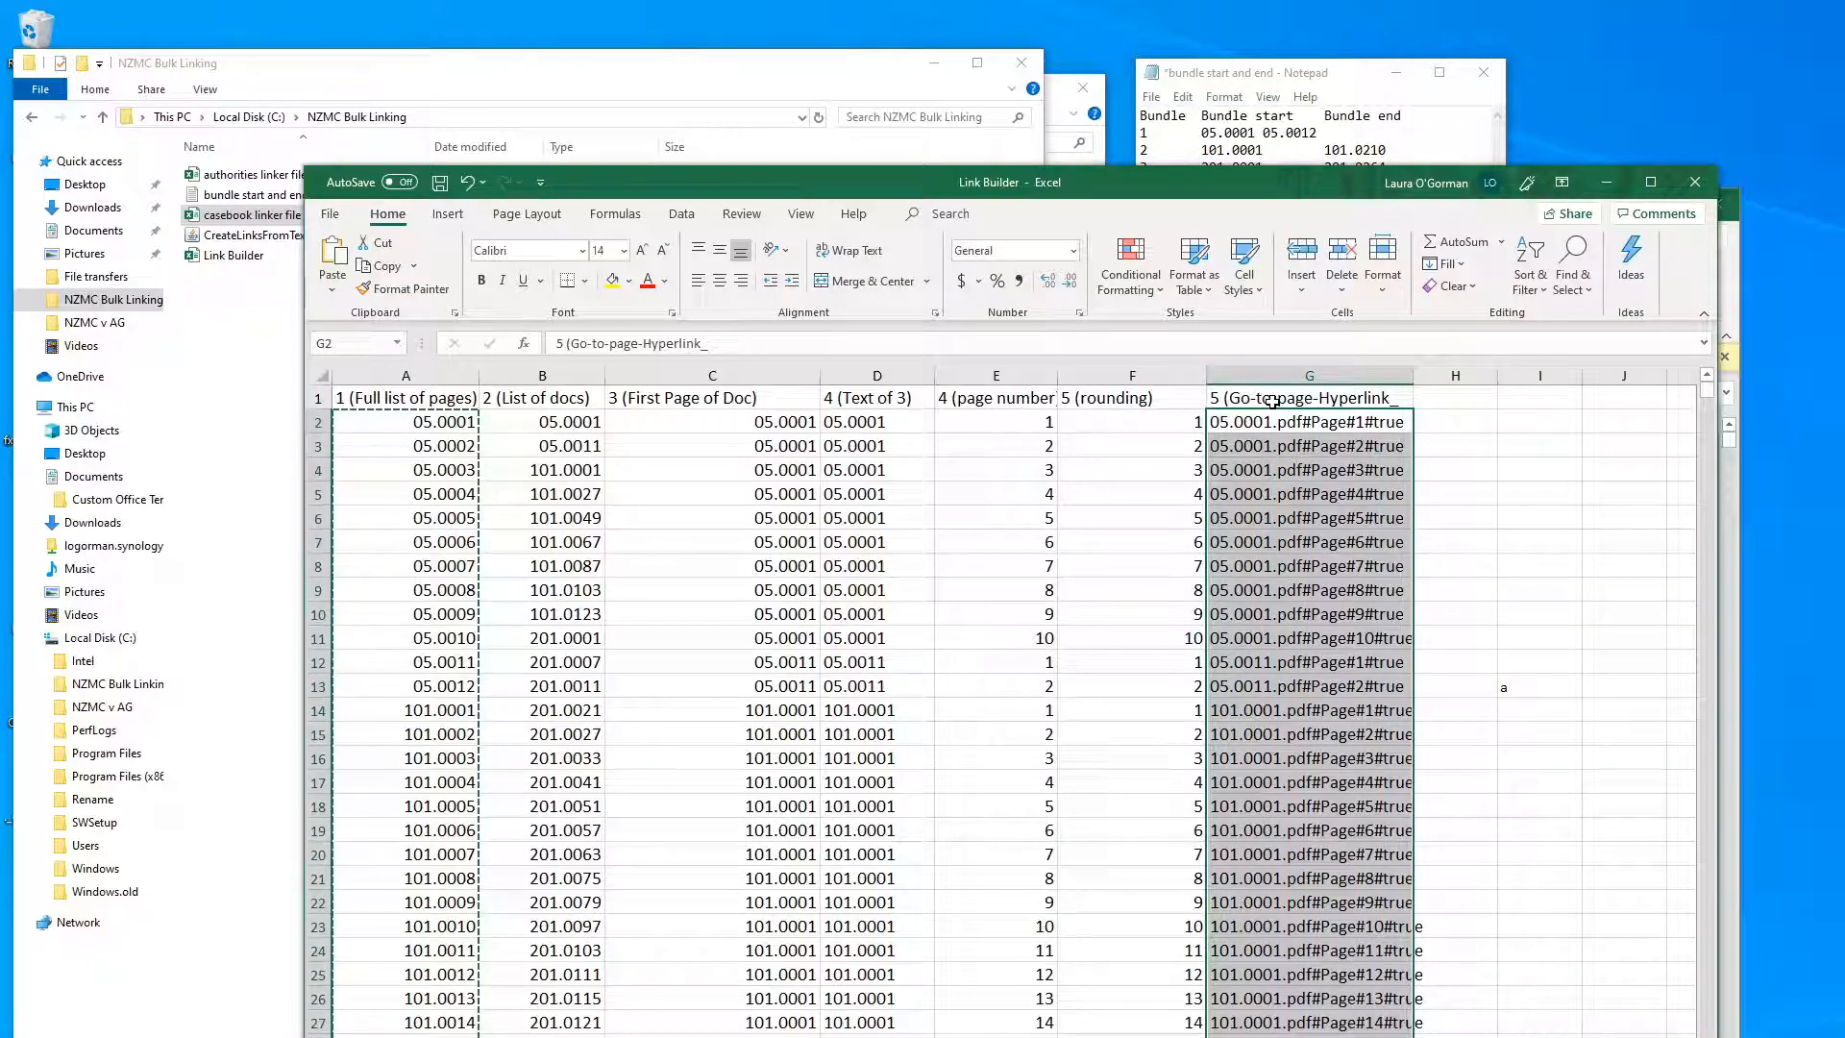
{"action": "key", "text": "ctrl+c"}
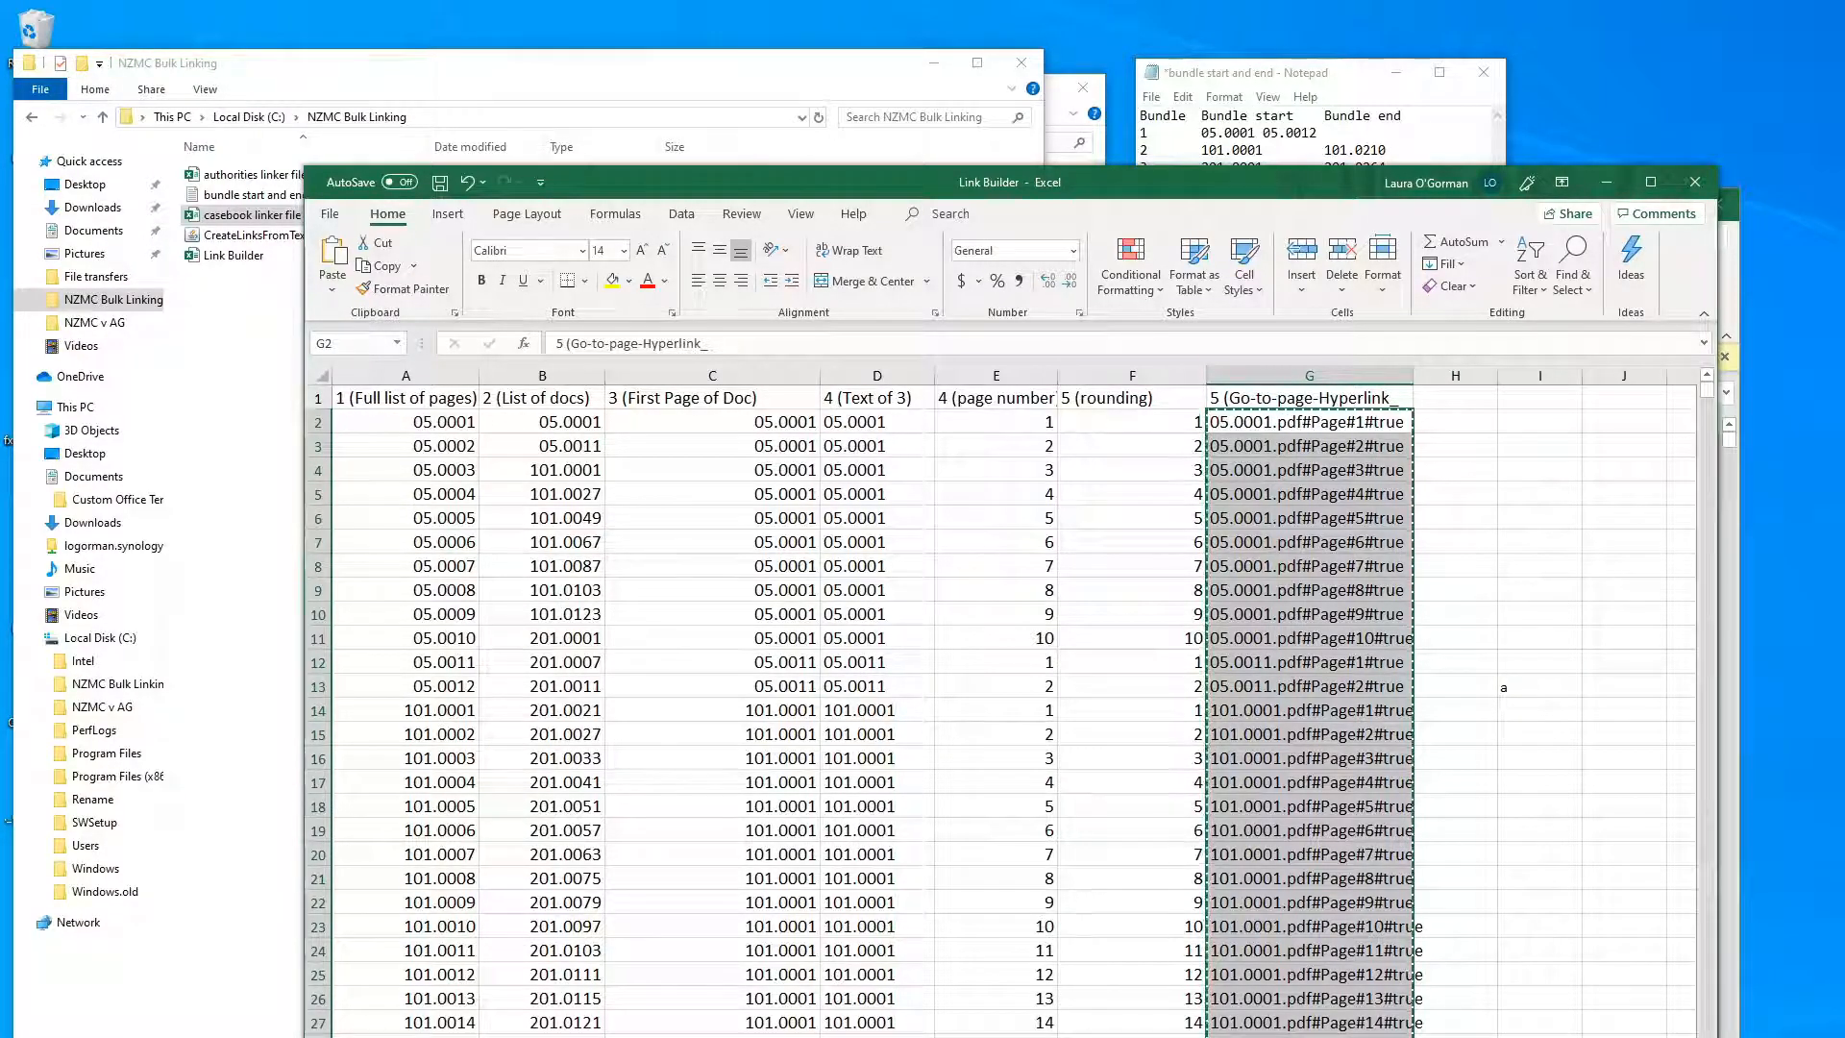
In the casebook linker file, widen the Link Action and Link Action Parameters columns and paste the copied hyperlinks as values from H2 down.
{"action": "left_click_drag", "start_coordinate": [853, 195], "coordinate": [853, 357]}
{"action": "left_click", "coordinate": [770, 204]}
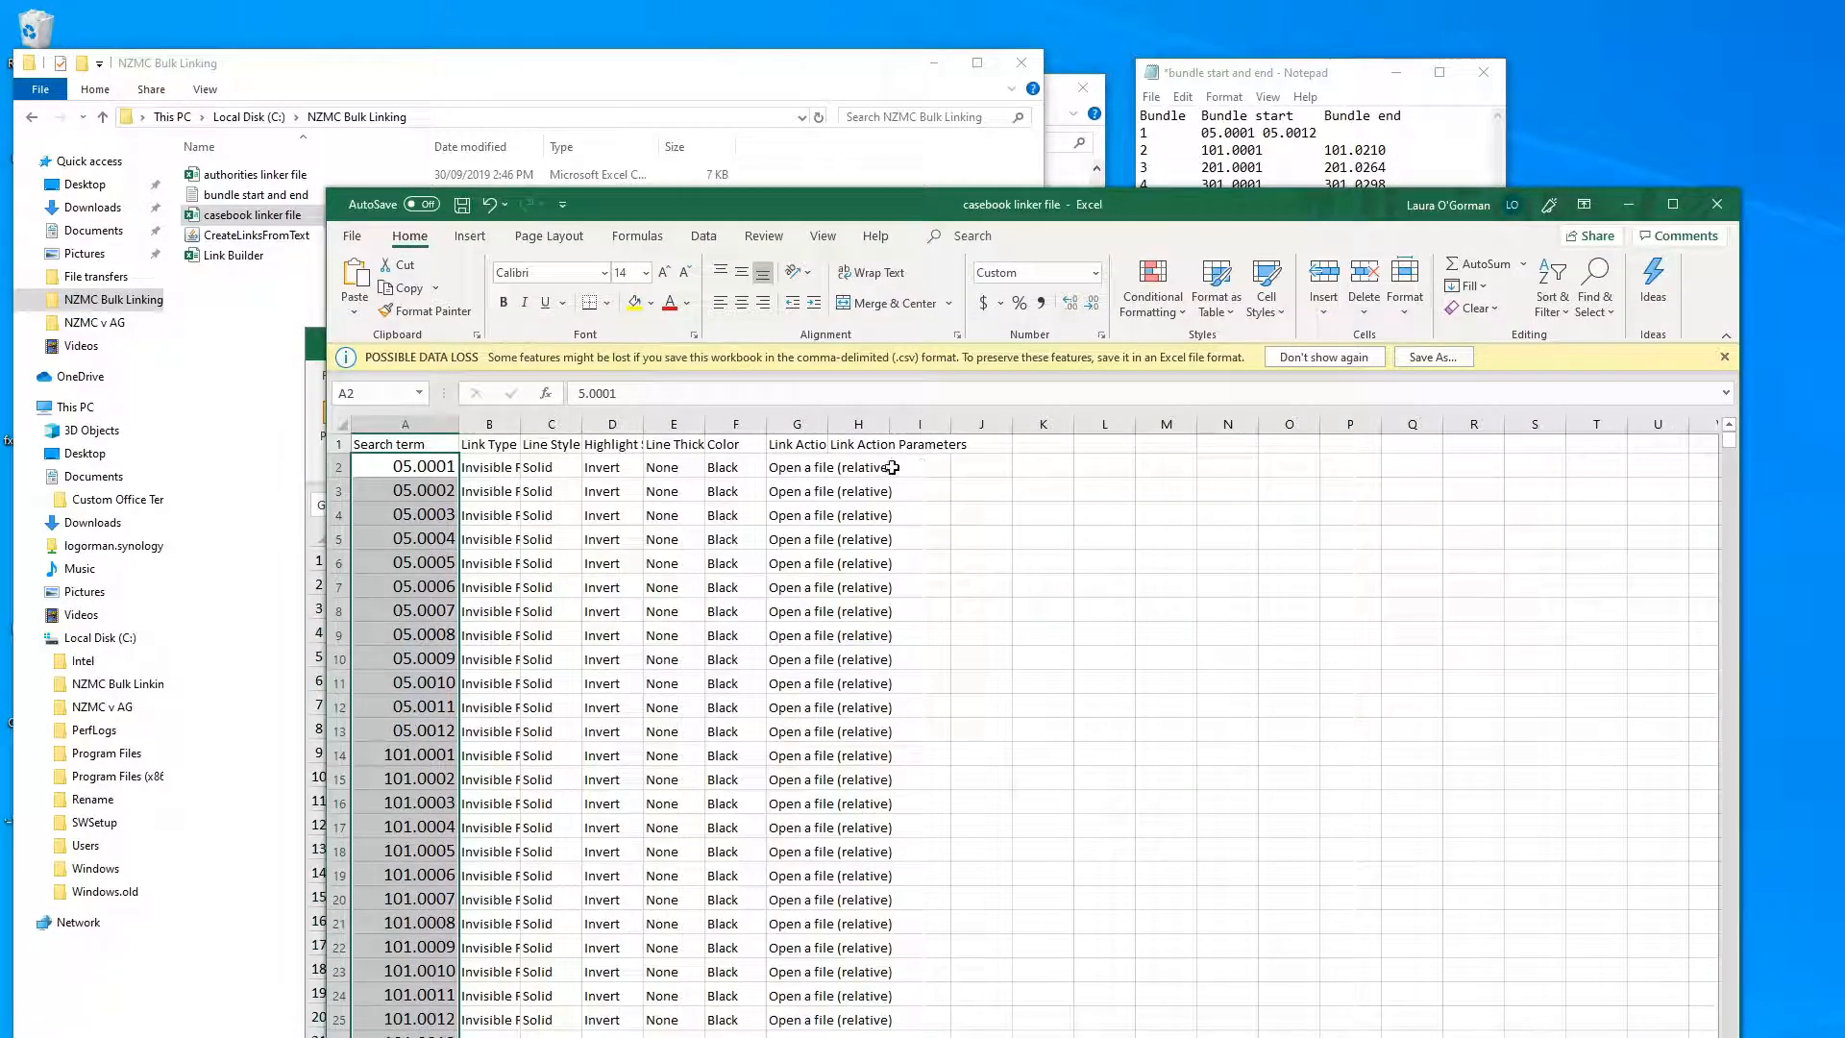
{"action": "left_click_drag", "start_coordinate": [889, 424], "coordinate": [1024, 428]}
{"action": "left_click_drag", "start_coordinate": [829, 424], "coordinate": [944, 425]}
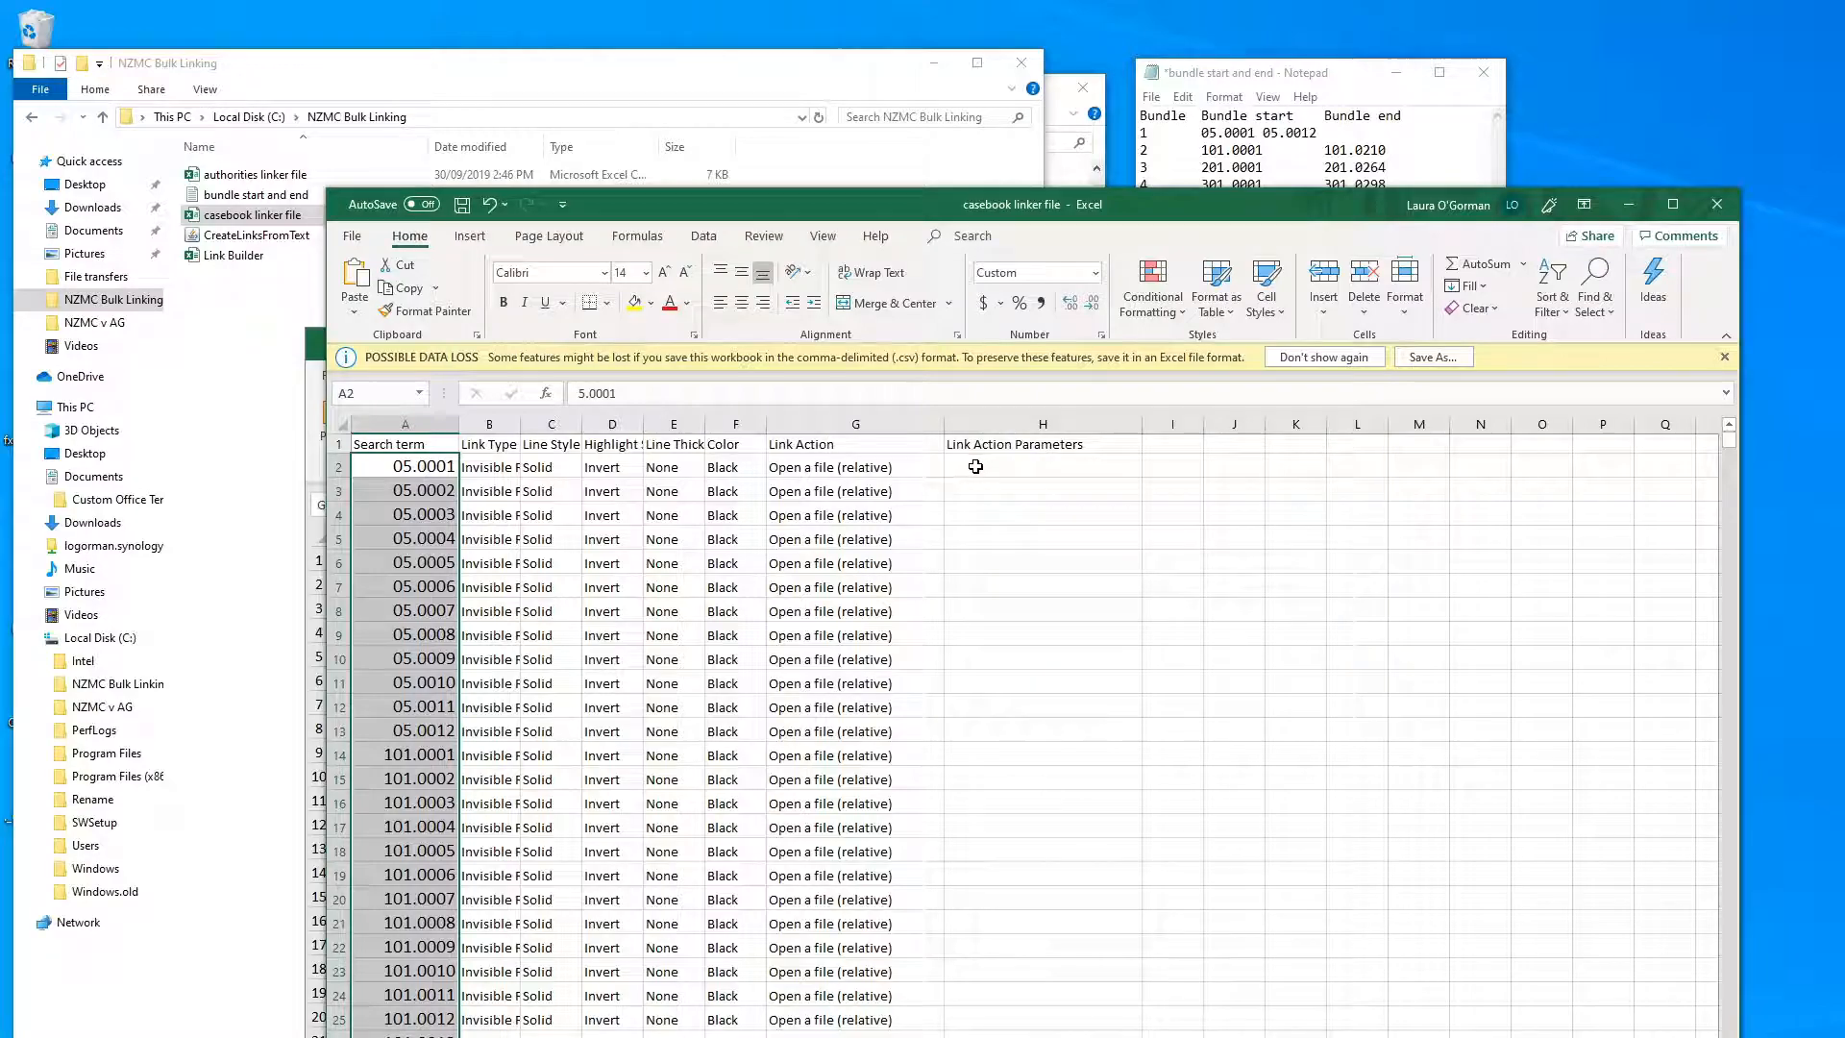
{"action": "left_click", "coordinate": [976, 466]}
{"action": "left_click", "coordinate": [354, 309]}
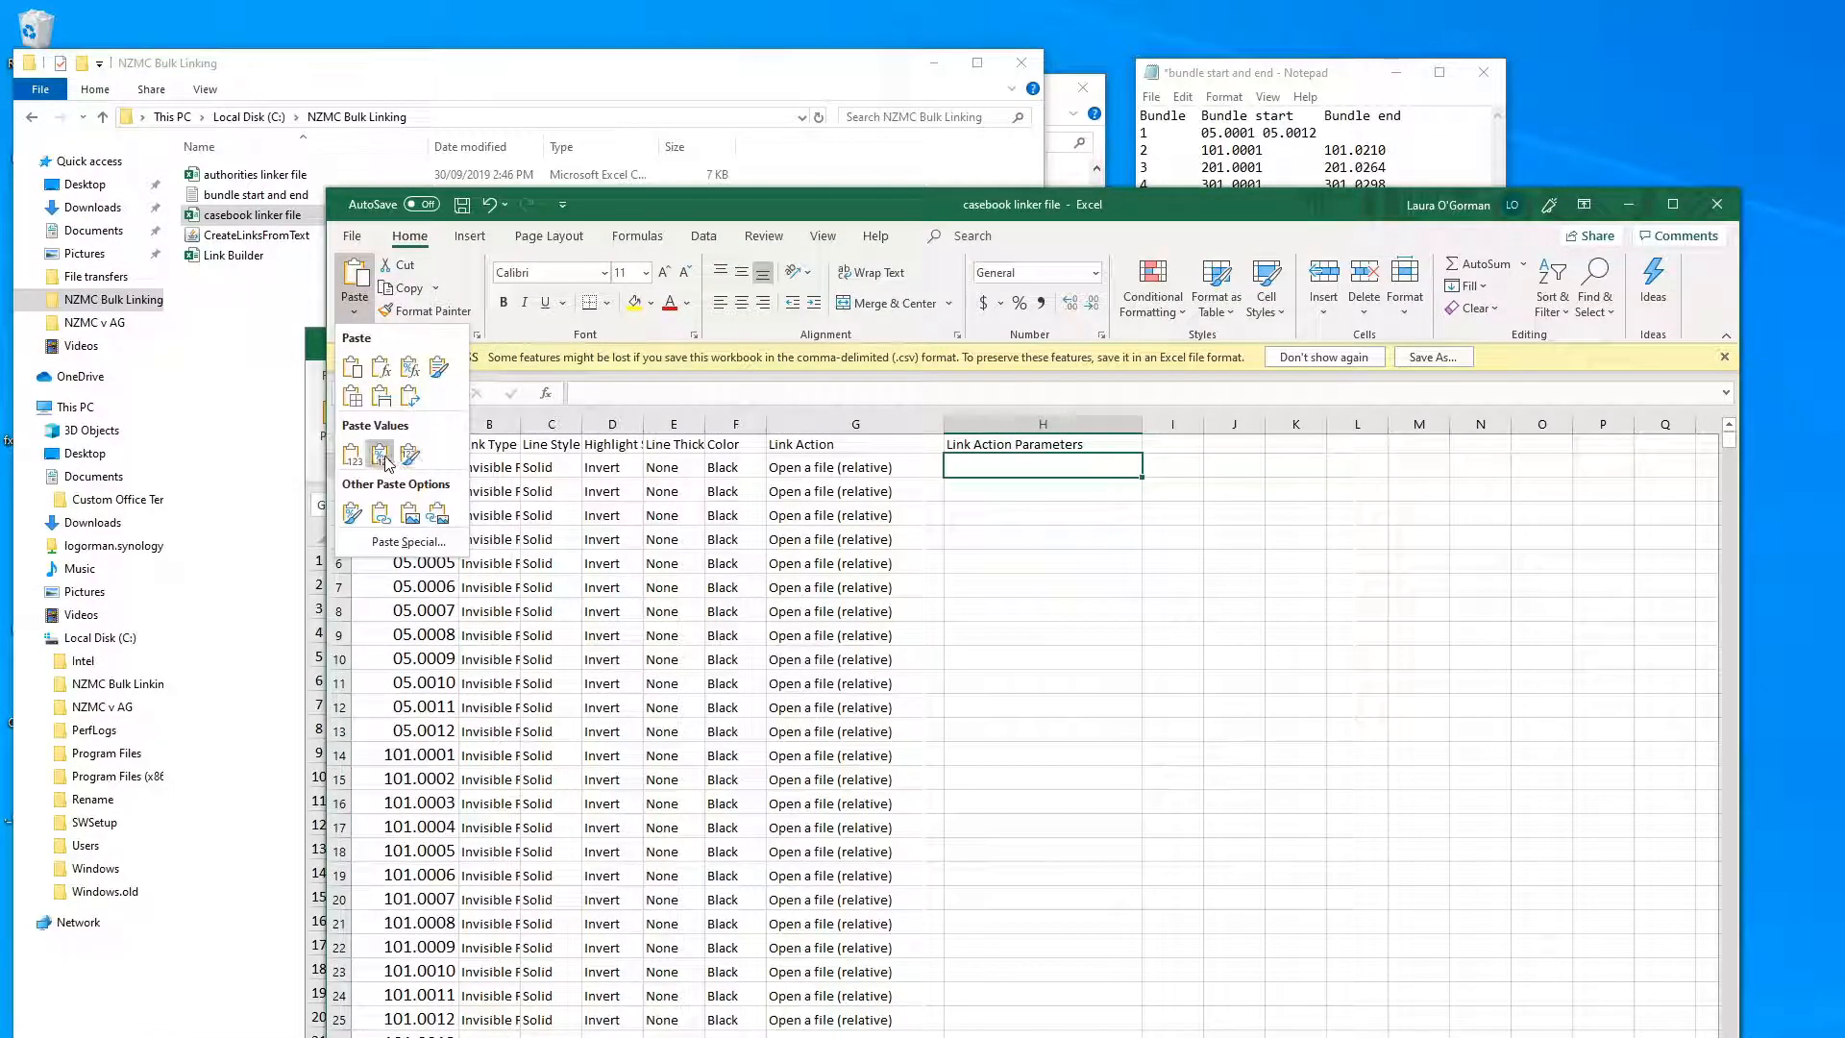
{"action": "left_click", "coordinate": [352, 453]}
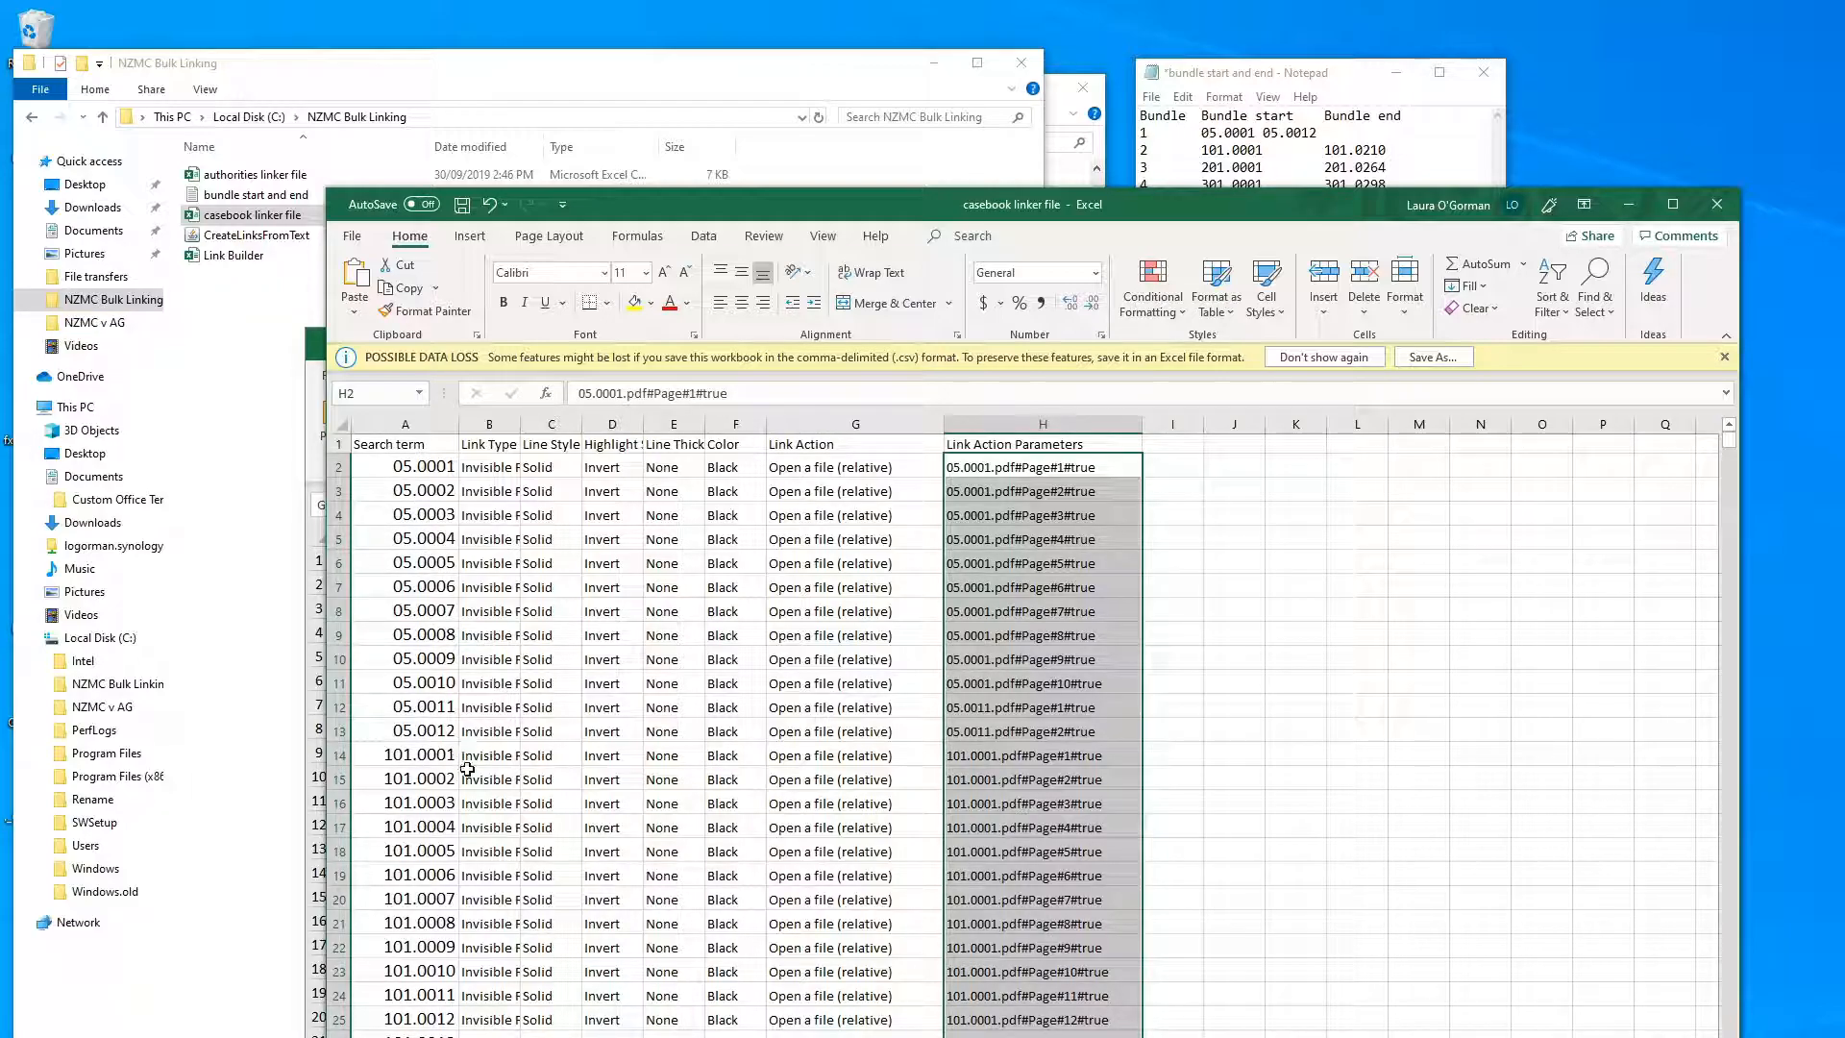
Save the casebook linker file as CSV (Comma delimited) in the NZMC Bulk Linking folder, replacing the existing file.
{"action": "left_click", "coordinate": [352, 241]}
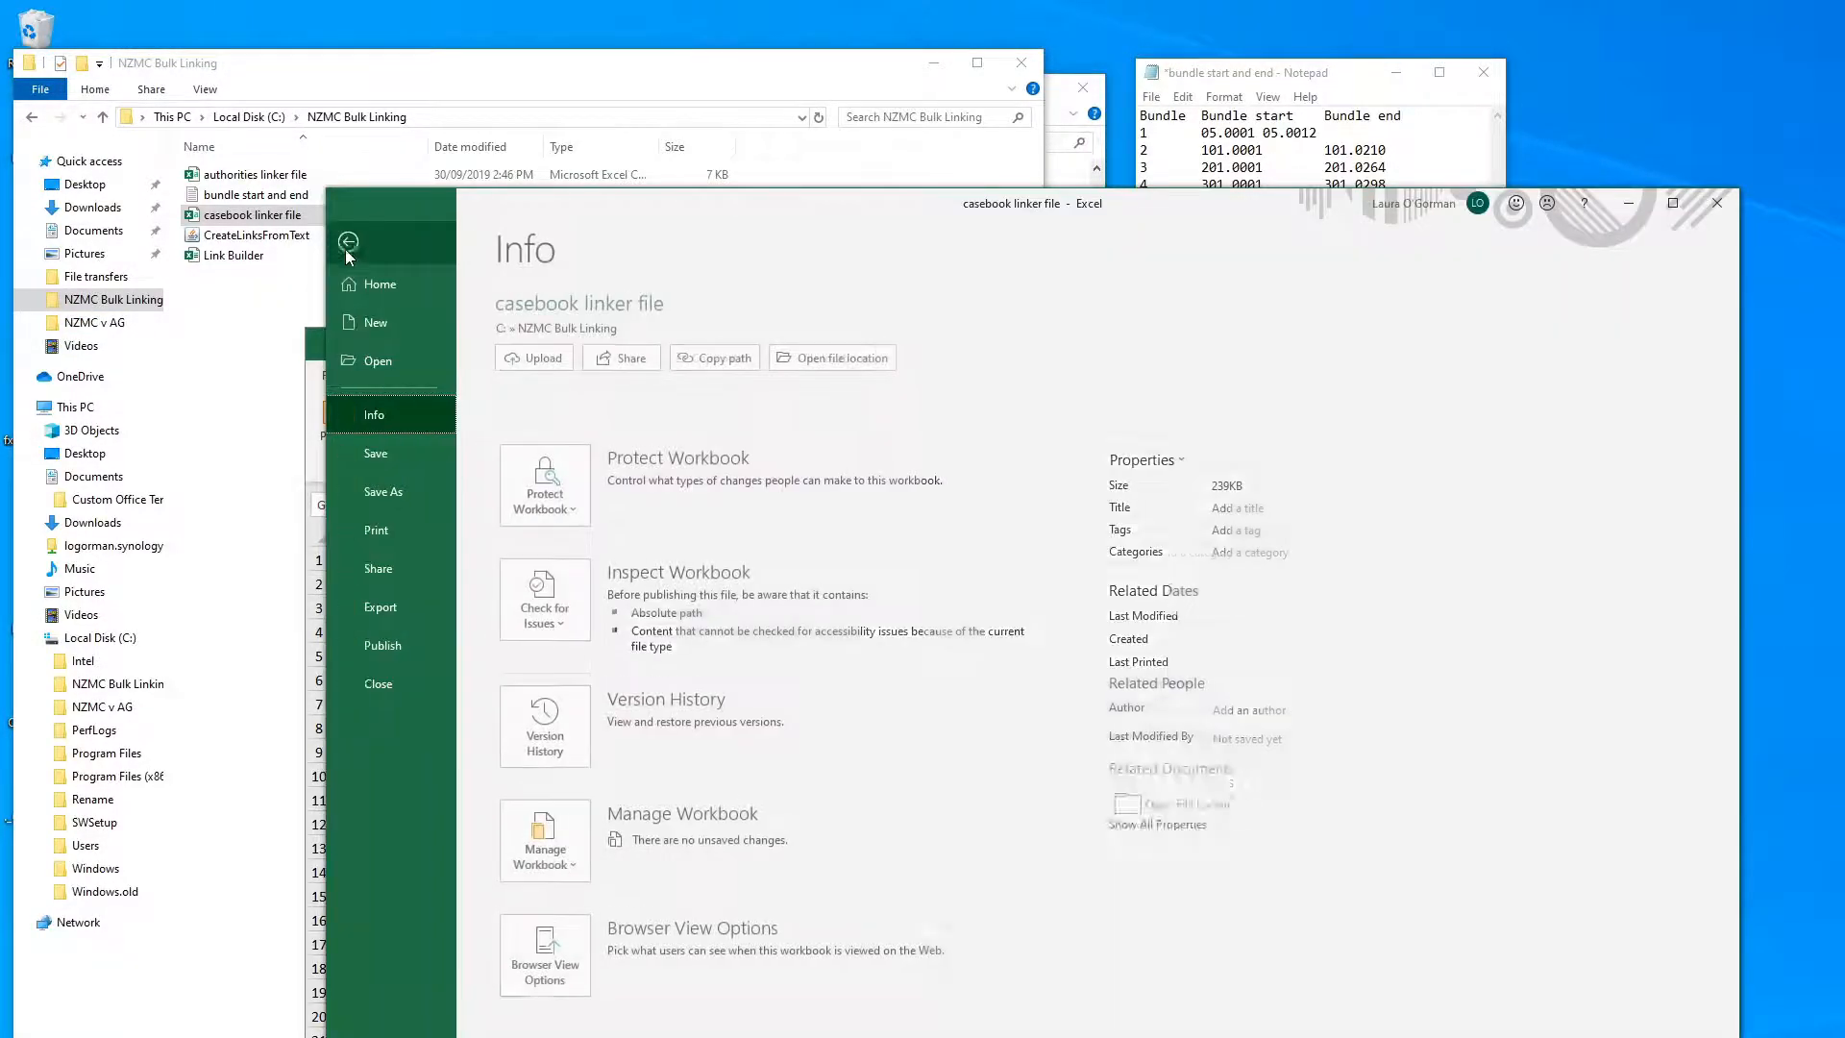
{"action": "left_click", "coordinate": [404, 493]}
{"action": "left_click", "coordinate": [1545, 359]}
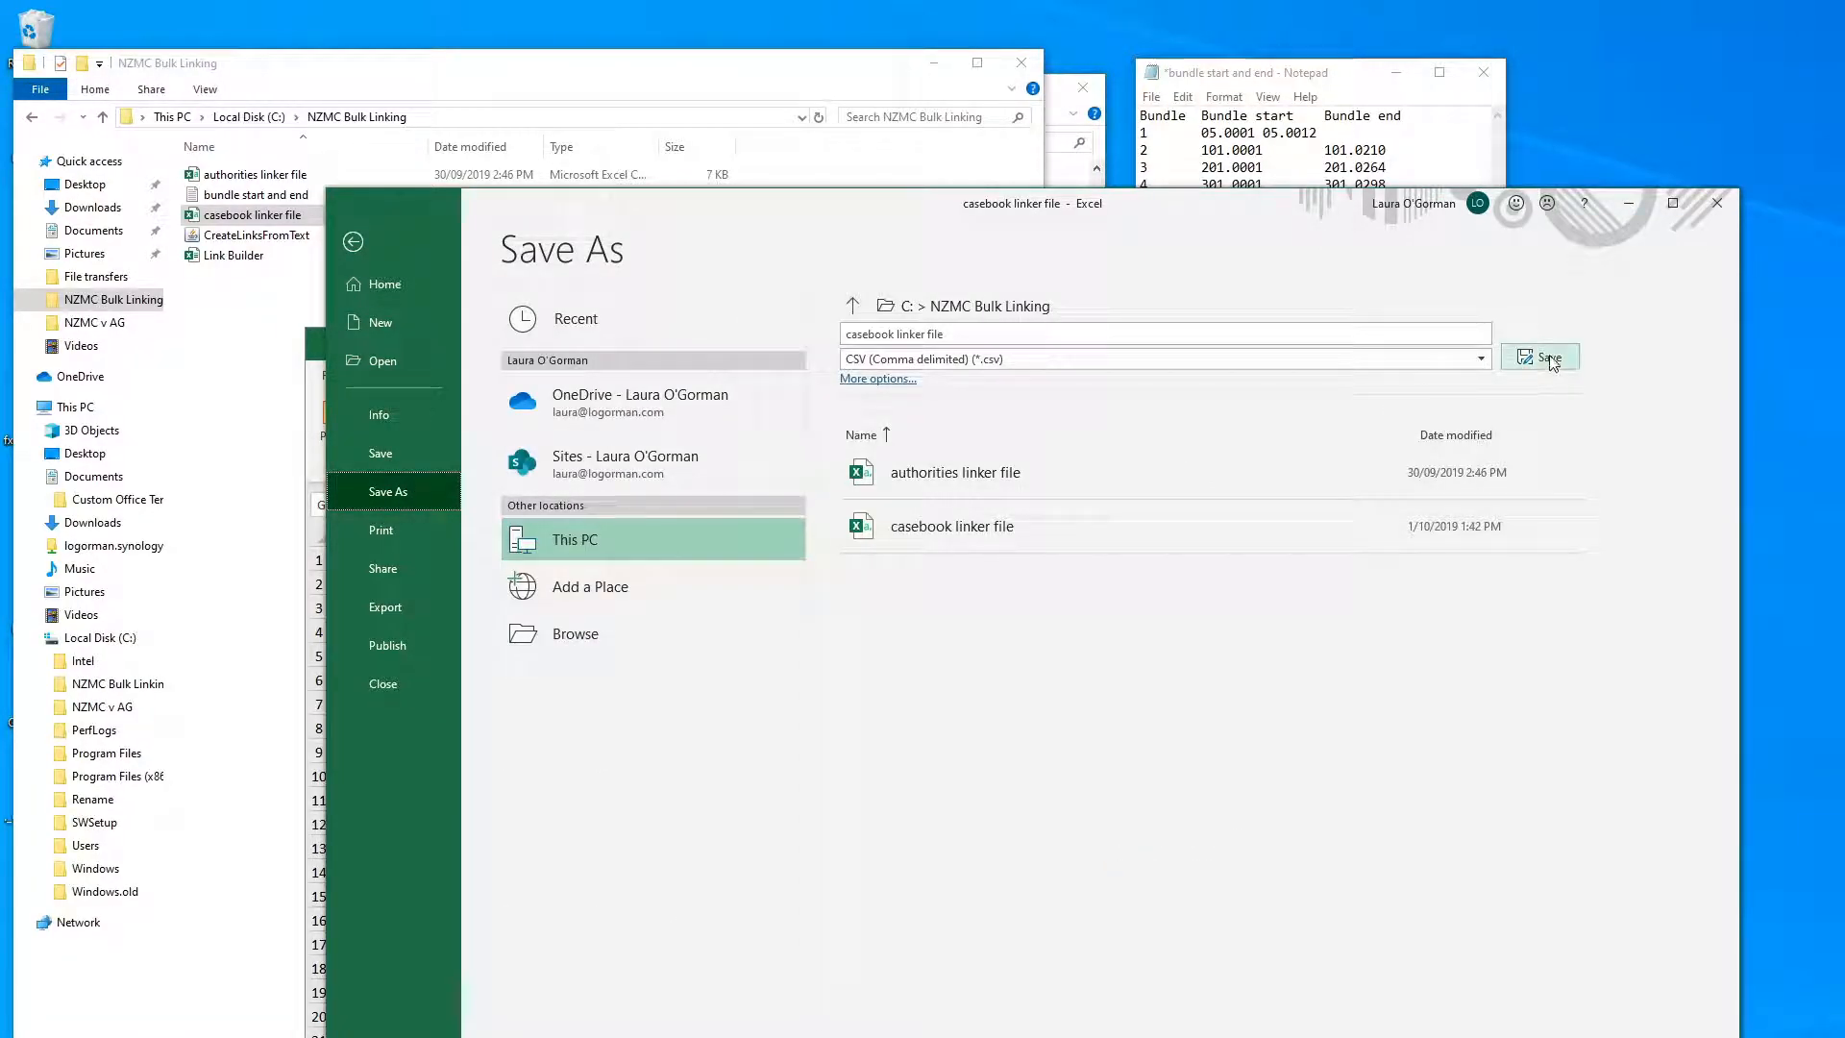
{"action": "left_click", "coordinate": [1703, 754]}
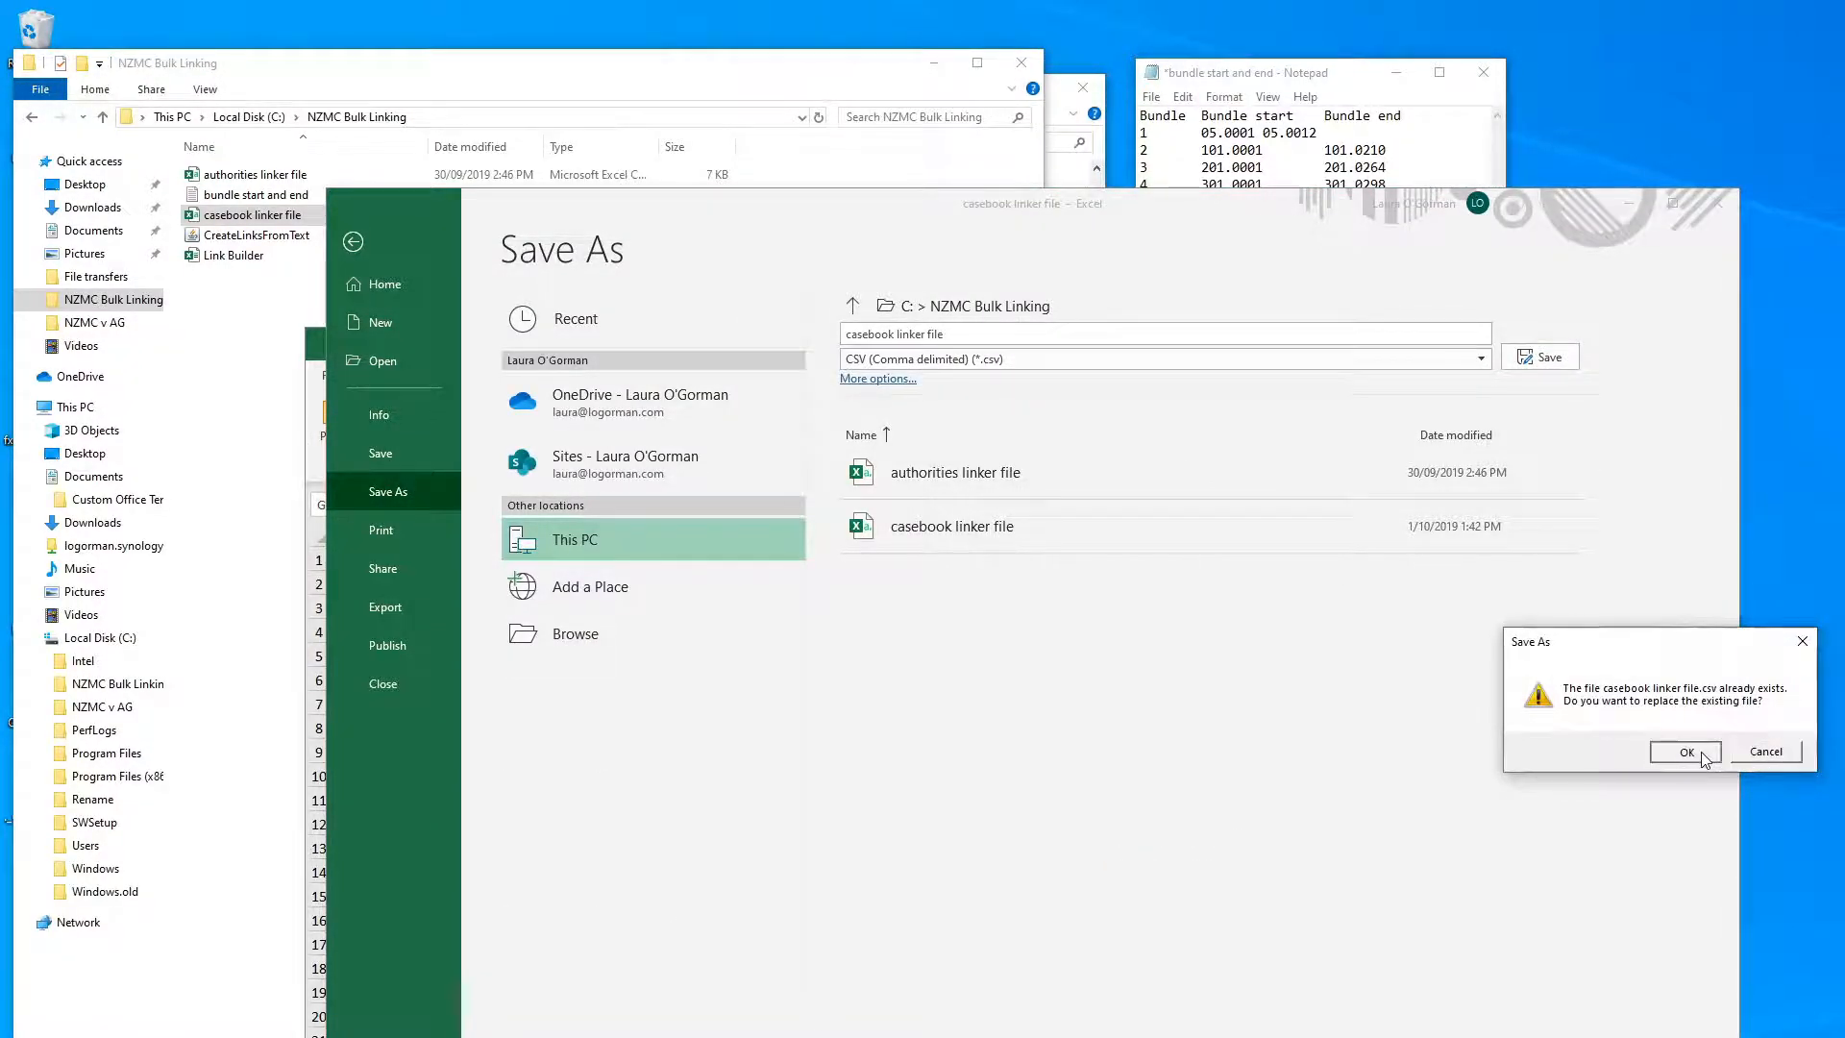
Close the casebook linker file and the Link Builder workbook, saving the changes to Link Builder.
{"action": "left_click", "coordinate": [1717, 204]}
{"action": "left_click", "coordinate": [1695, 344]}
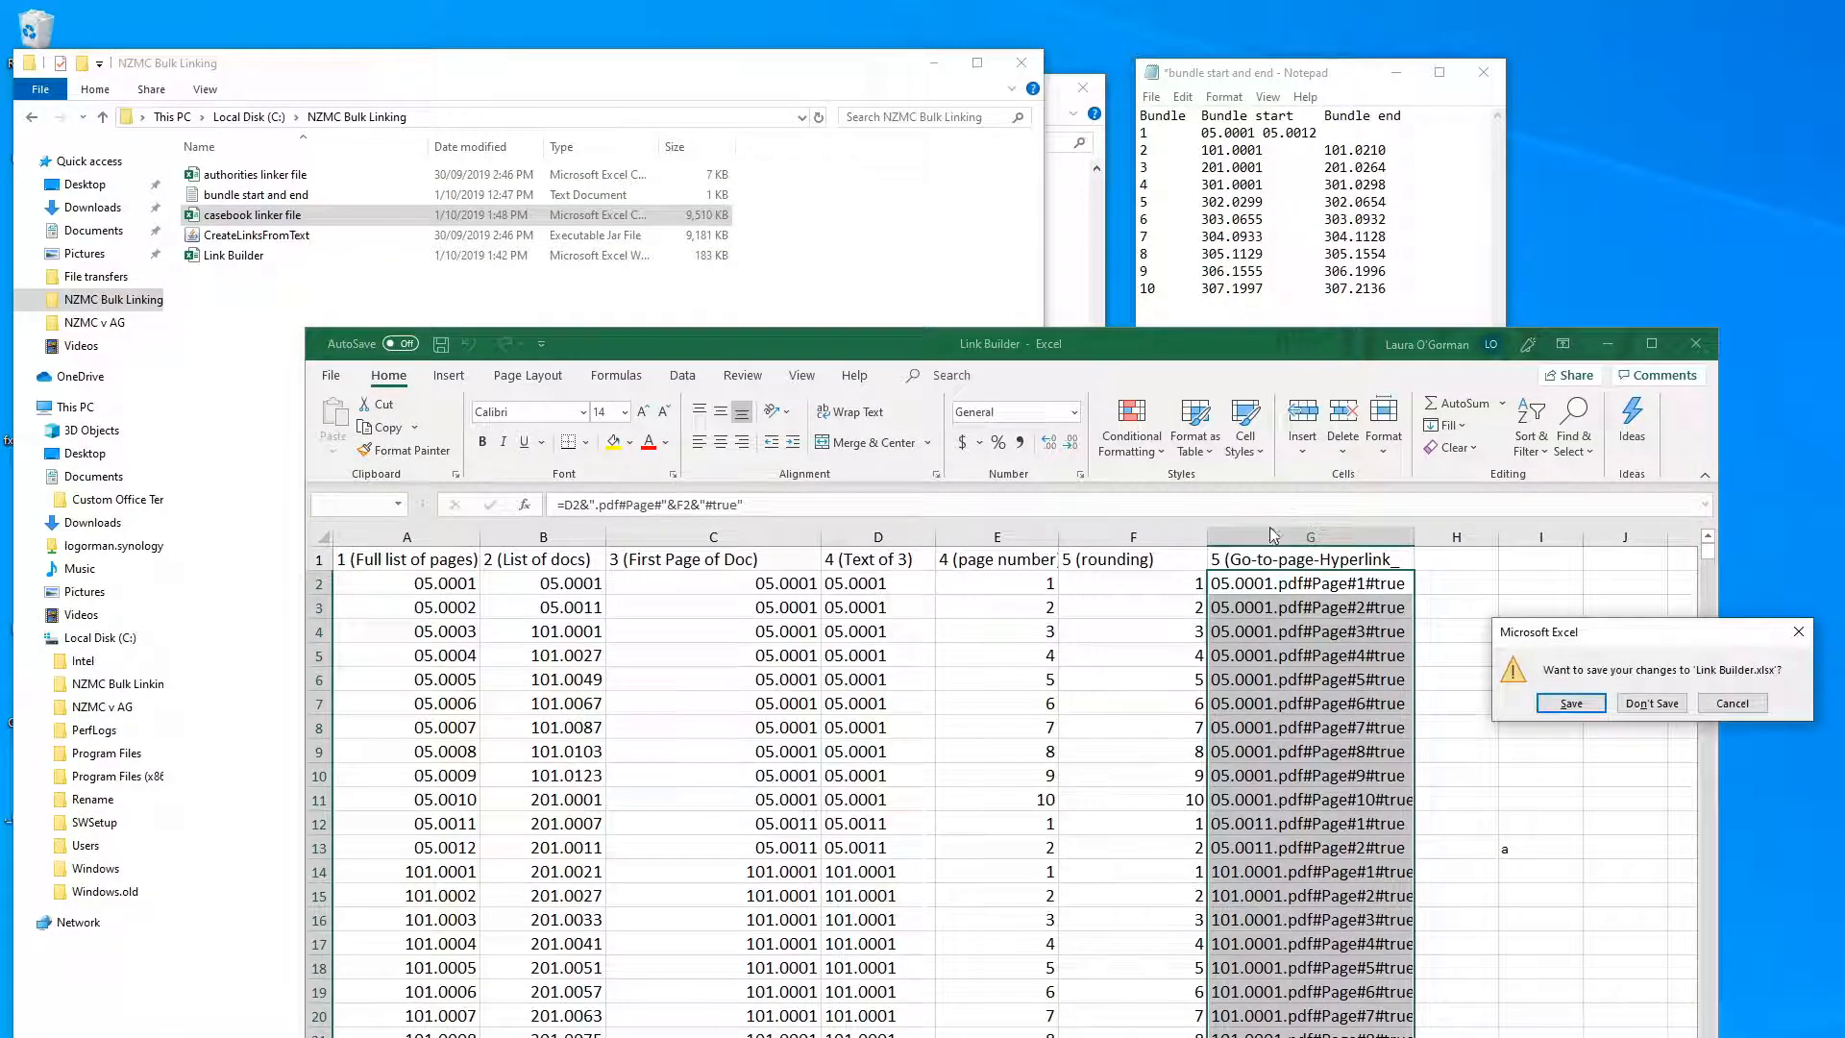
{"action": "left_click", "coordinate": [1576, 710]}
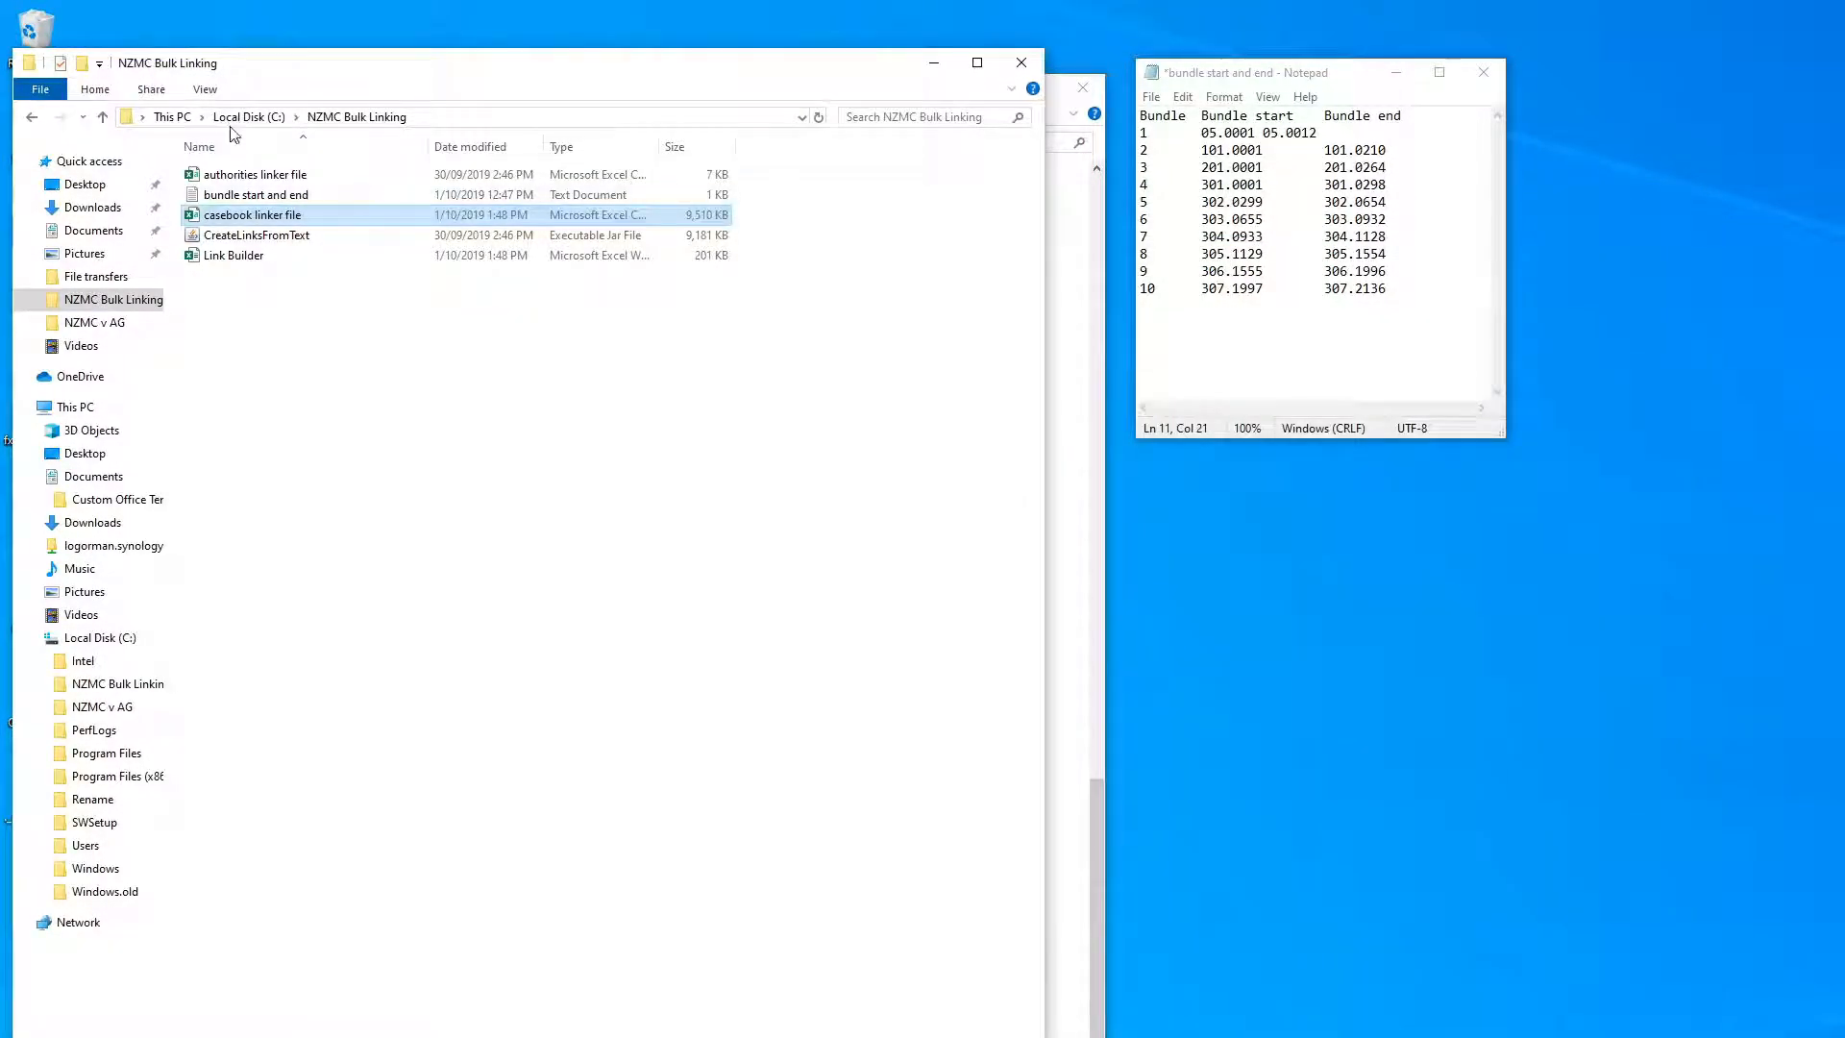
Launch CreateLinksFromText and choose 000 Table of Contents no hyperlinks from C:\NZMC v AG as the input PDF.
{"action": "double_click", "coordinate": [256, 240]}
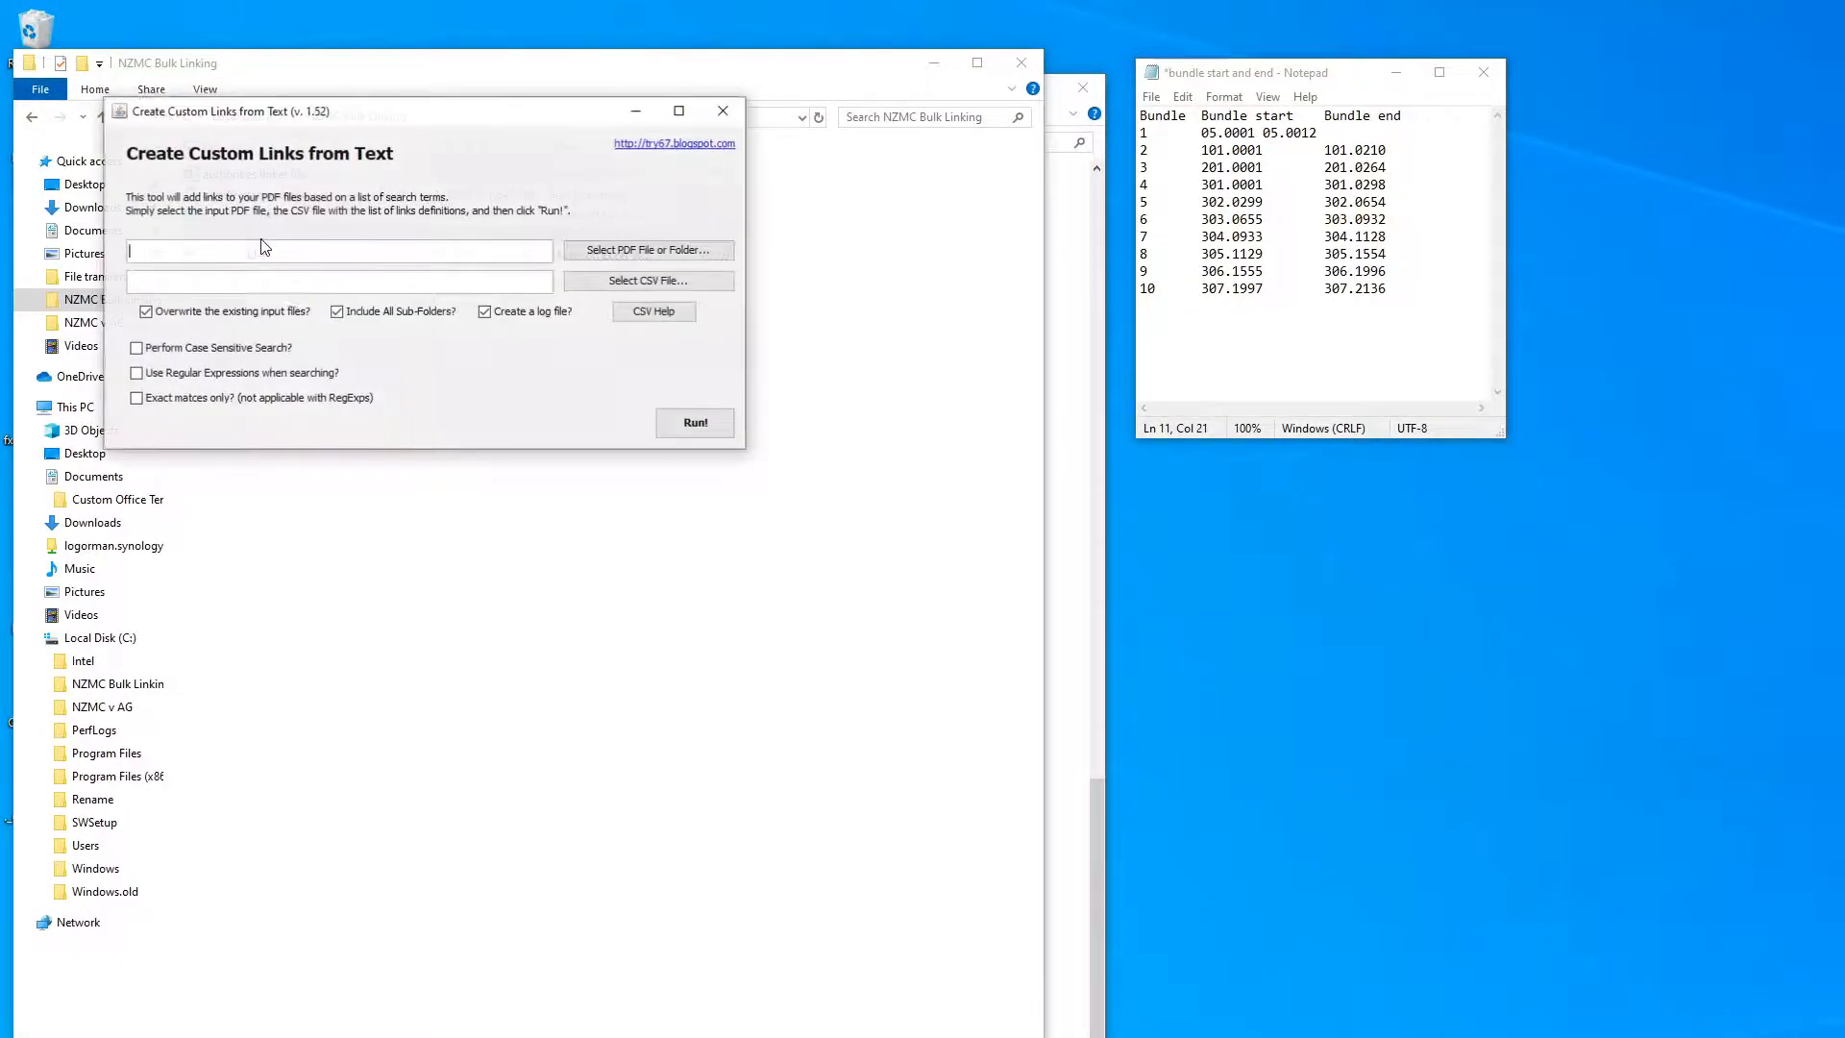
{"action": "left_click", "coordinate": [632, 254]}
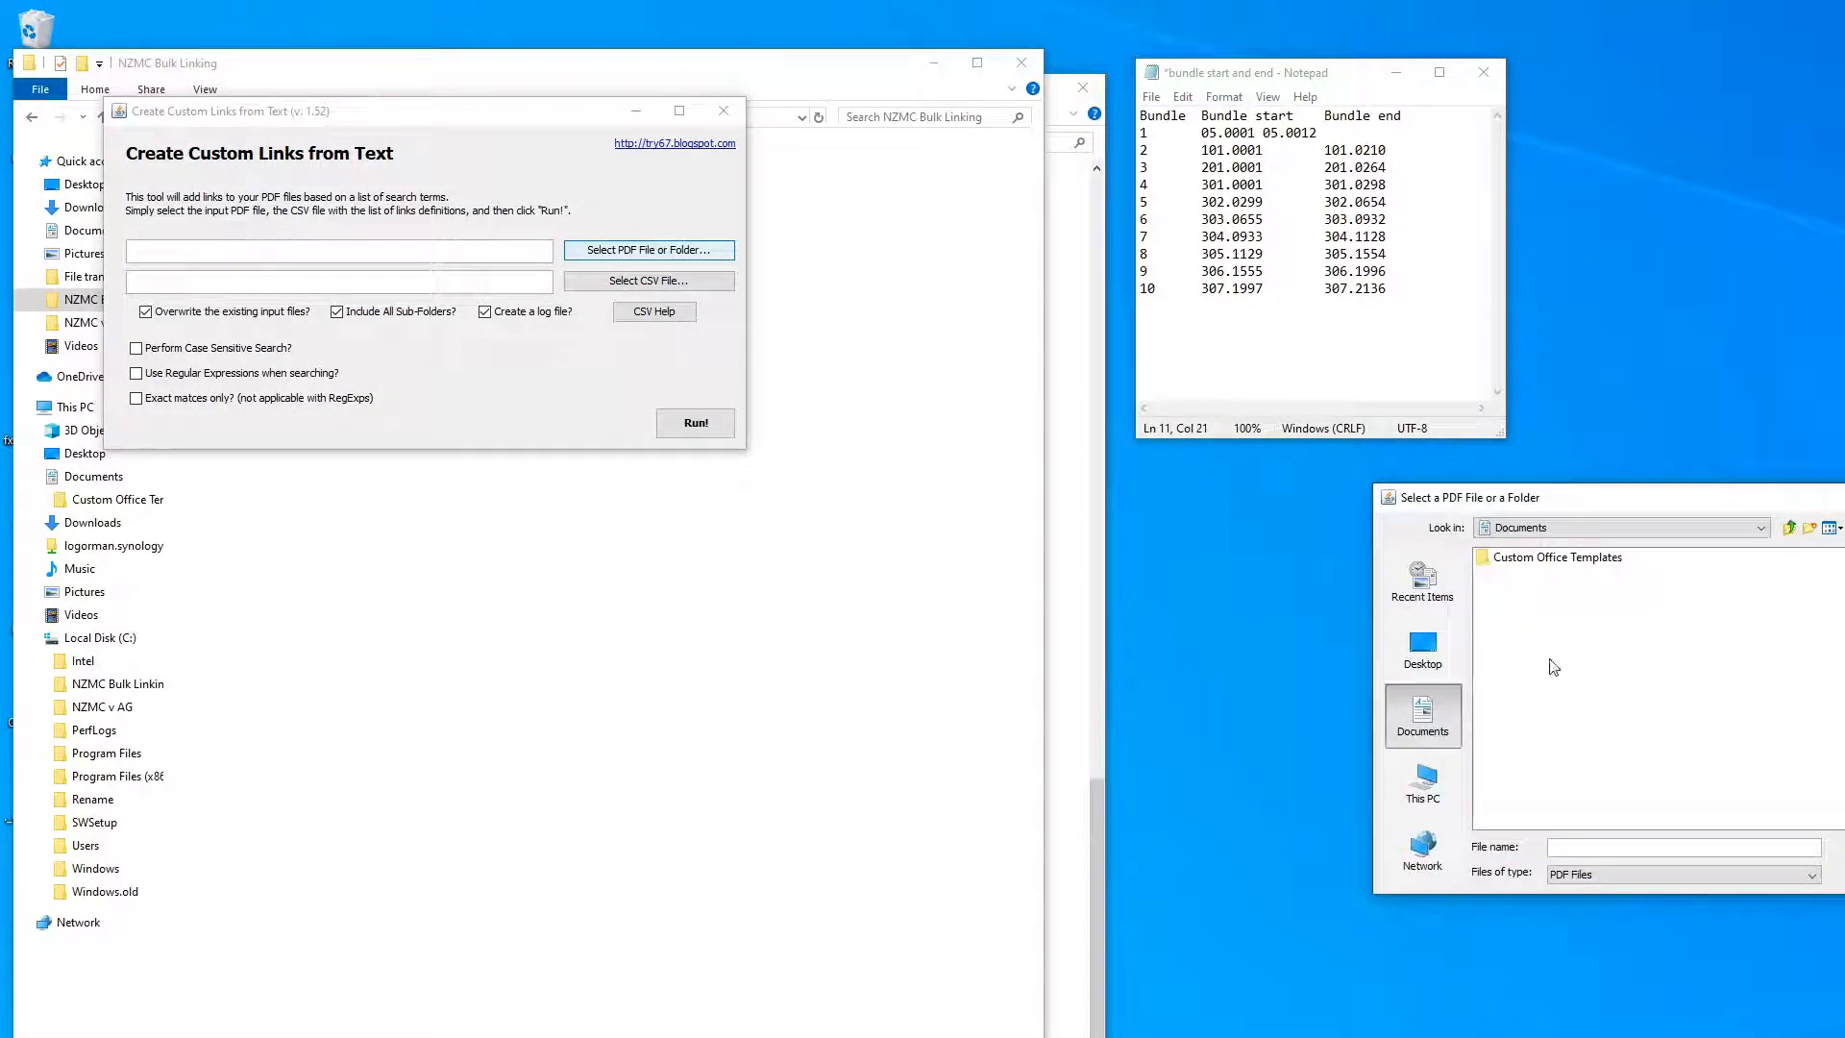
{"action": "left_click", "coordinate": [1422, 783]}
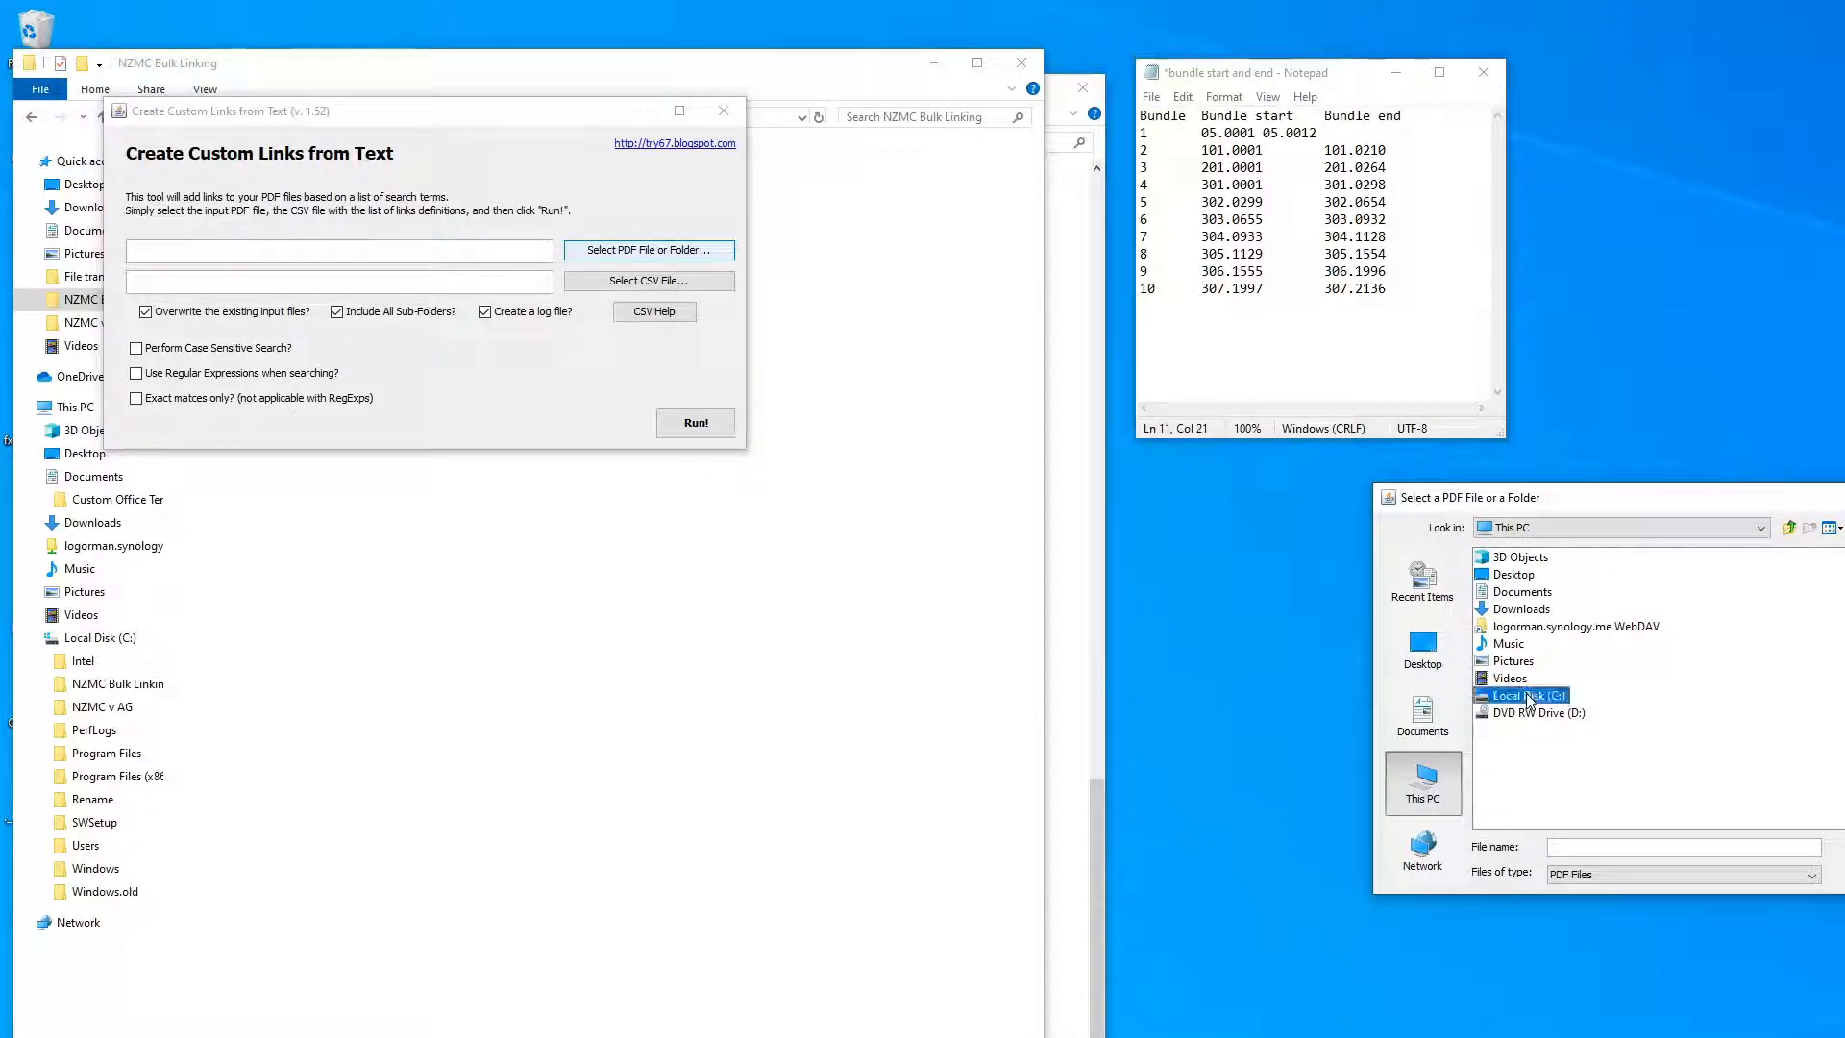
{"action": "double_click", "coordinate": [1530, 699]}
{"action": "left_click", "coordinate": [1544, 593]}
{"action": "double_click", "coordinate": [1544, 593]}
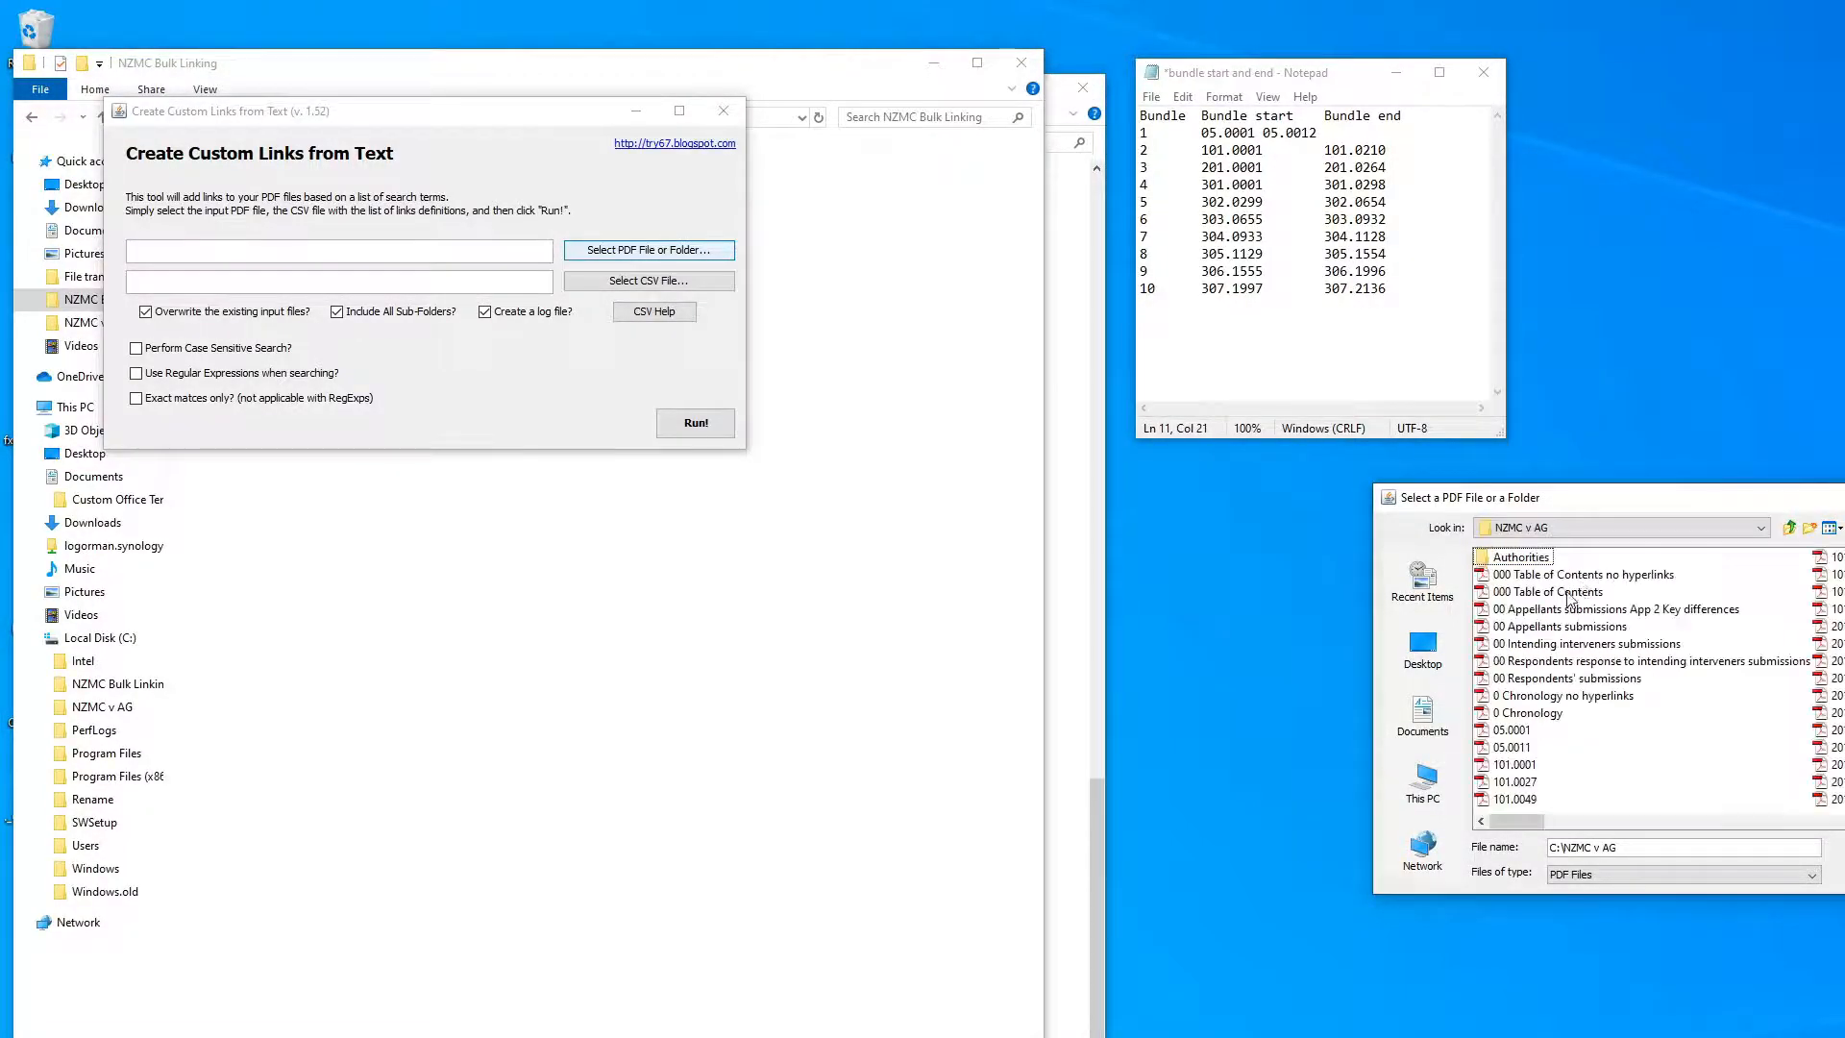
{"action": "left_click", "coordinate": [1600, 572]}
{"action": "double_click", "coordinate": [1600, 573]}
Choose the casebook linker file from C:\NZMC Bulk Linking as the CSV file with the link definitions.
{"action": "key", "text": "Tab"}
{"action": "key", "text": "Return"}
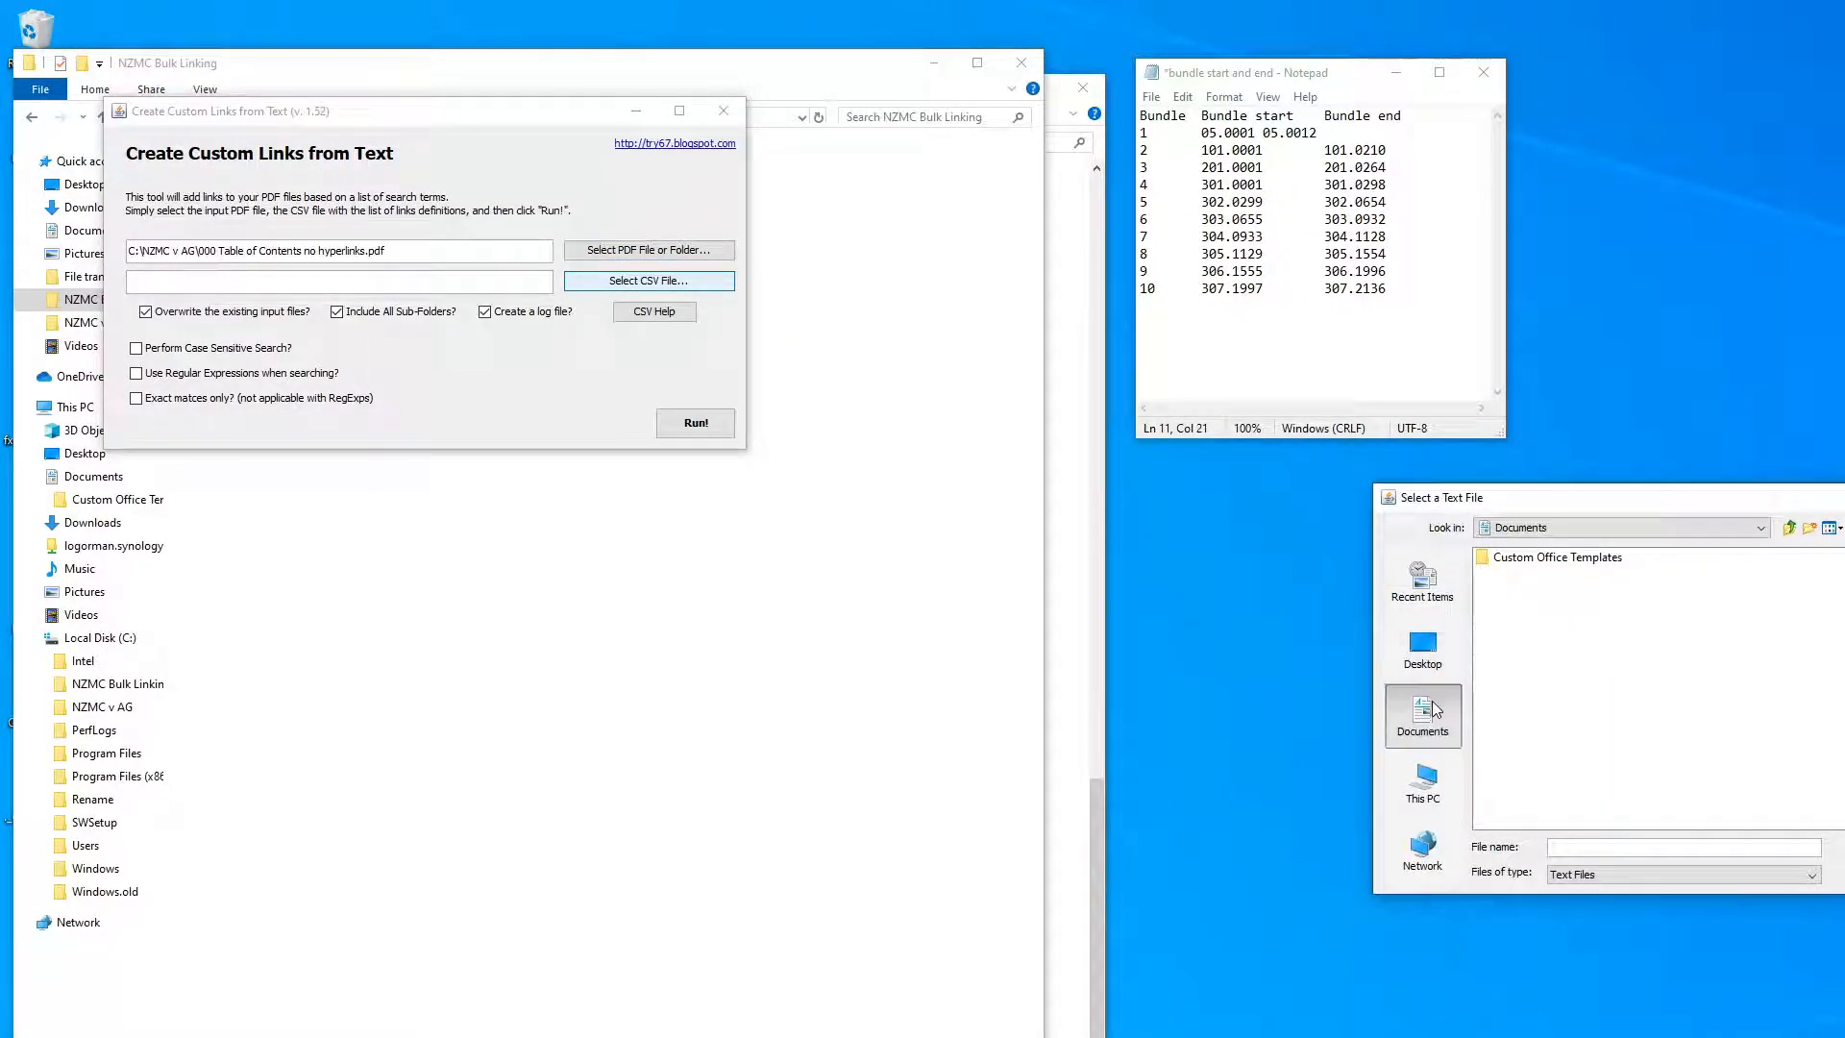
{"action": "left_click", "coordinate": [1449, 769]}
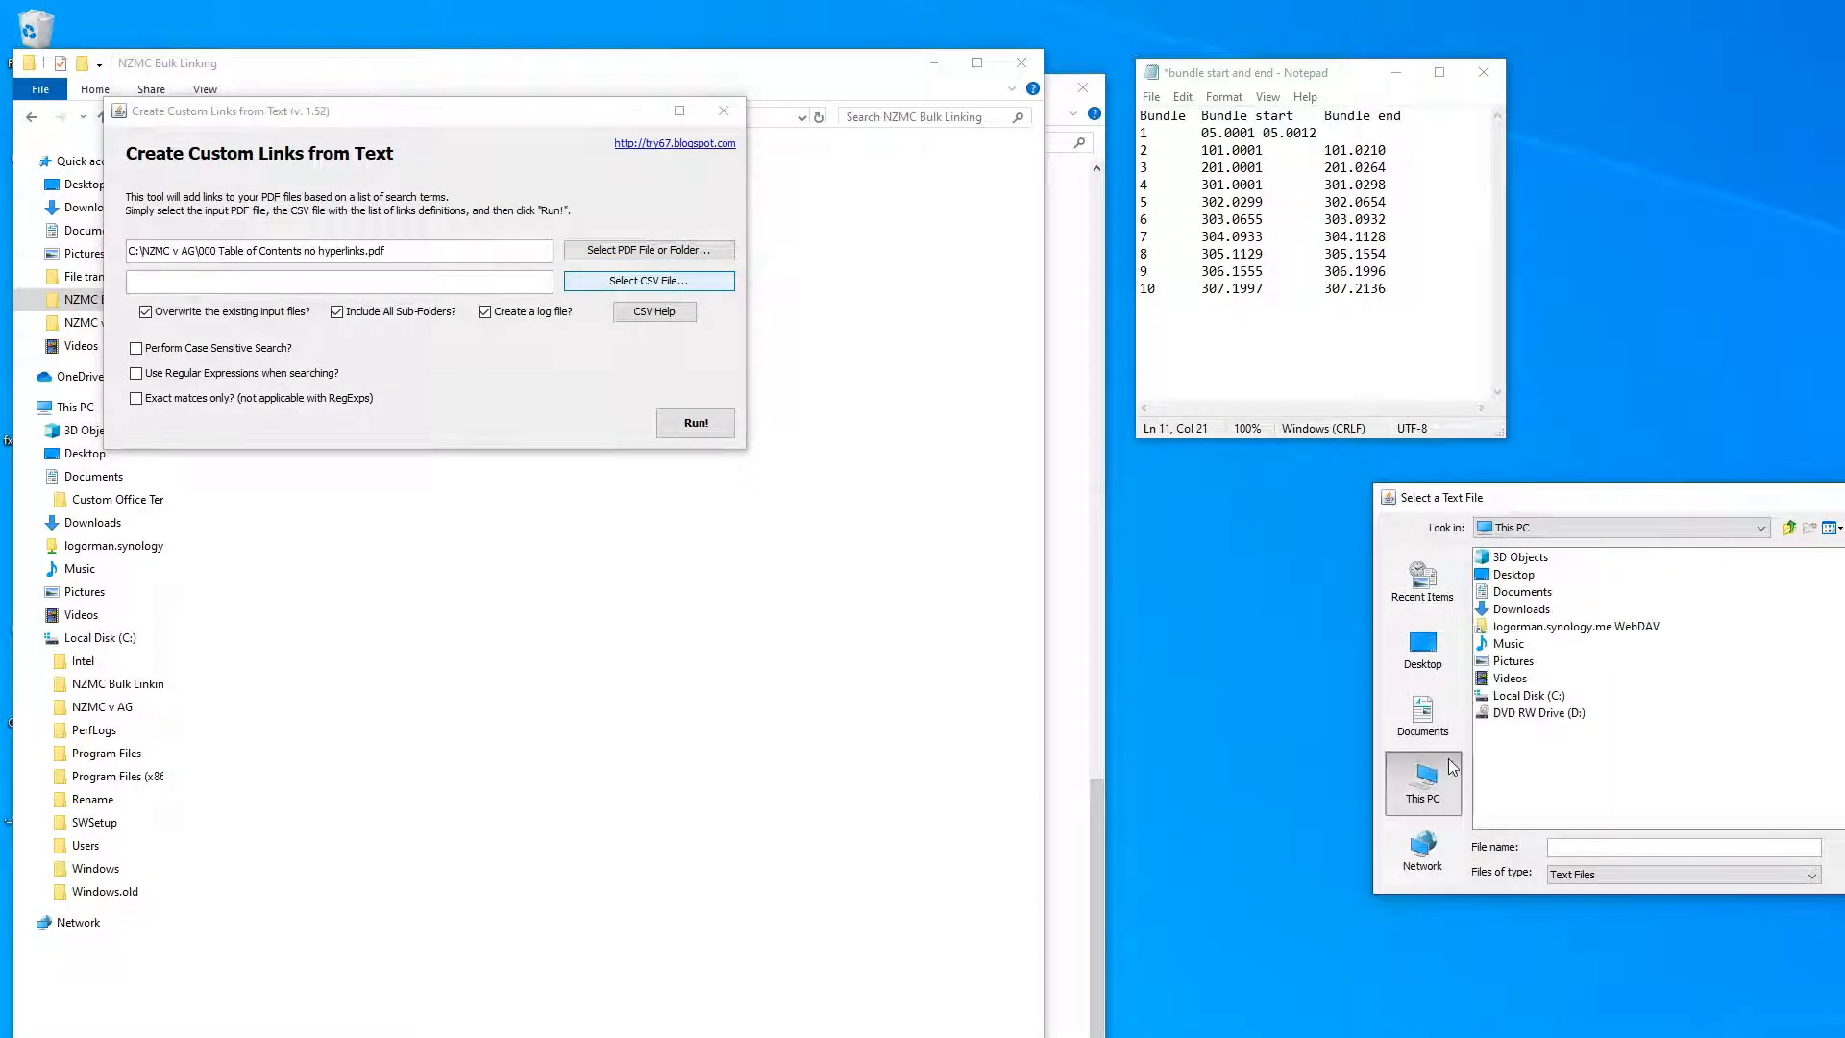
{"action": "double_click", "coordinate": [1543, 697]}
{"action": "double_click", "coordinate": [1547, 574]}
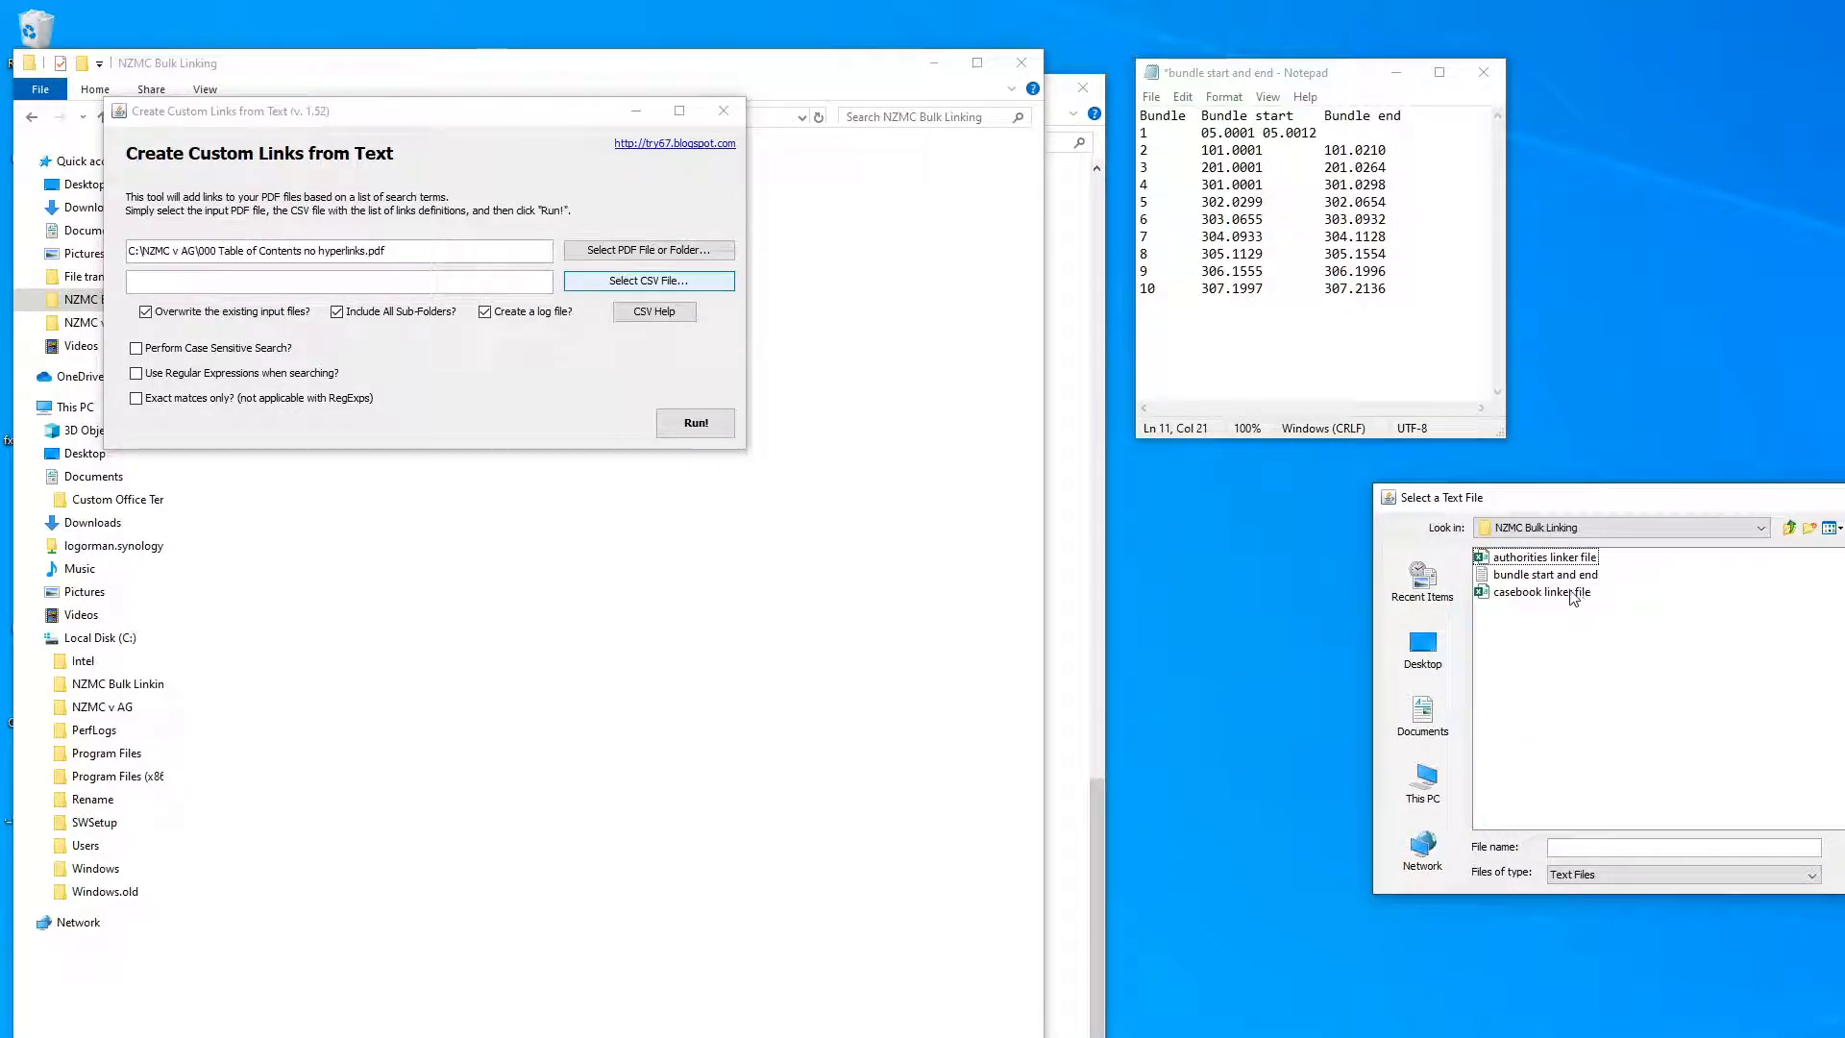
{"action": "double_click", "coordinate": [1549, 592]}
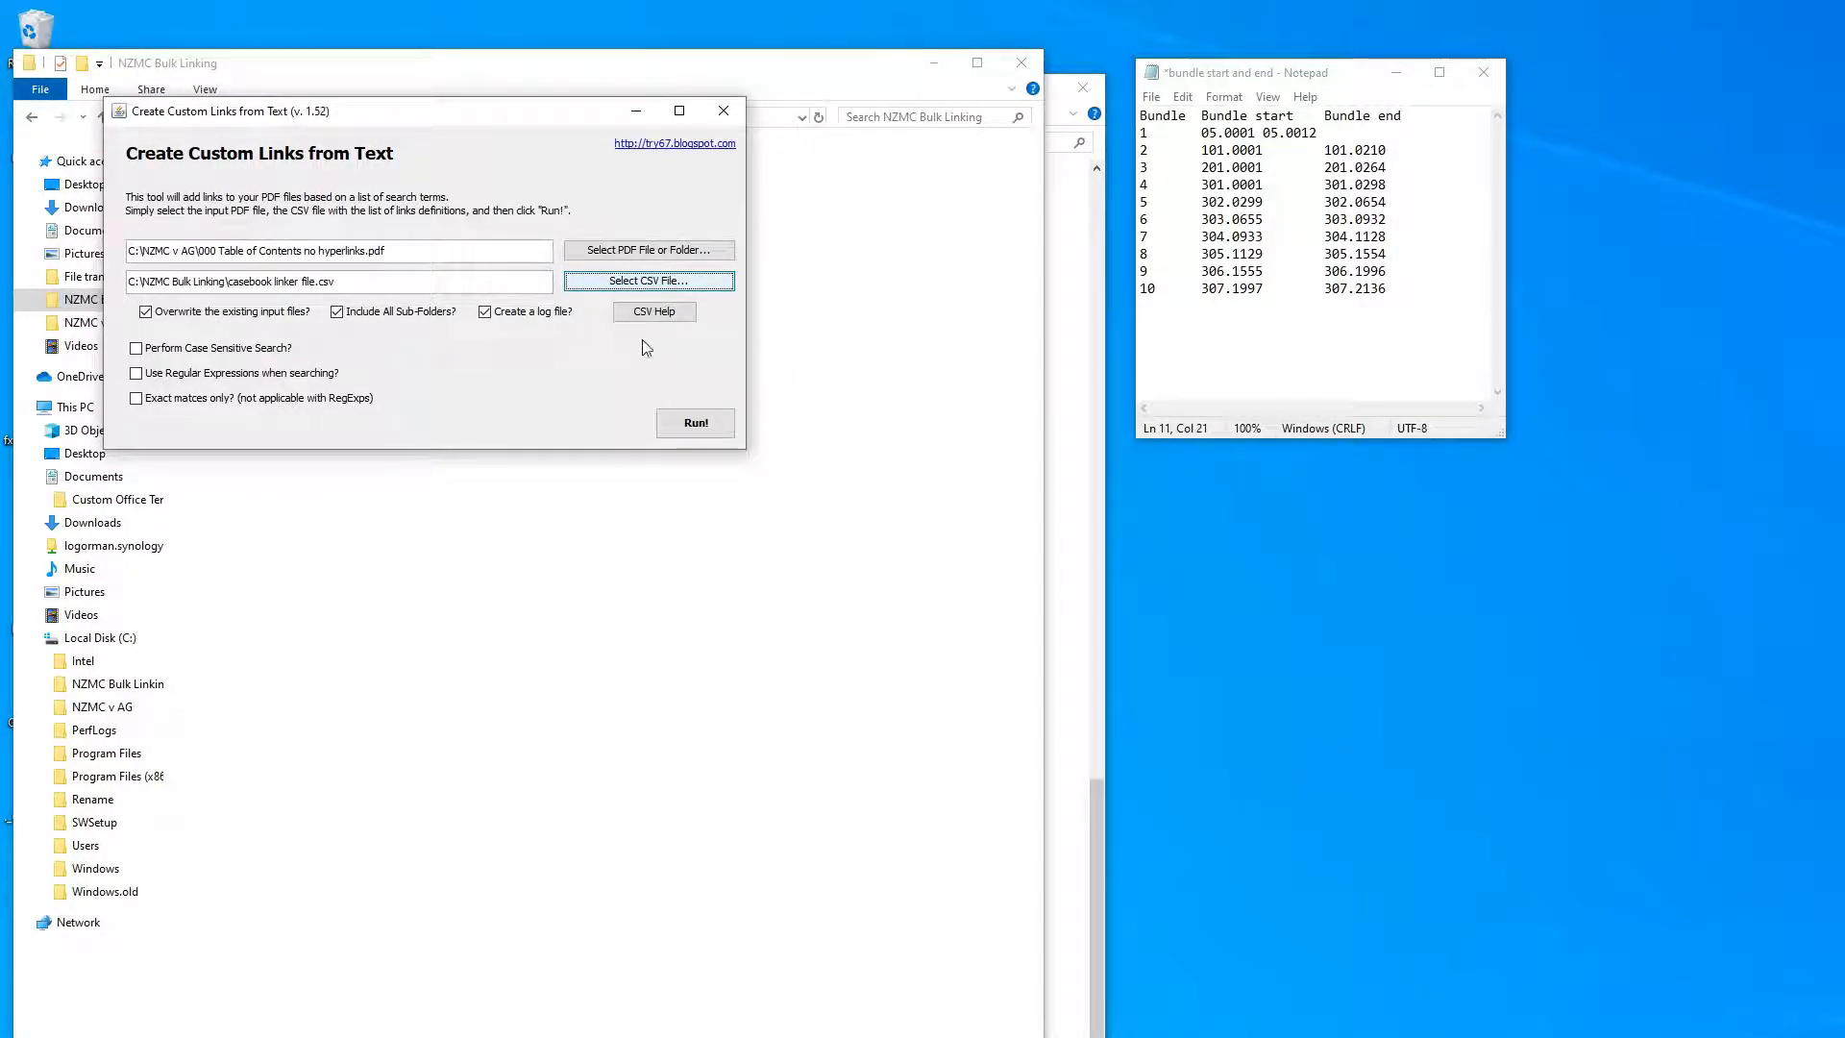
Turn off Include All Sub-Folders and Create a log file, and run the link creation on the table of contents.
{"action": "left_click", "coordinate": [434, 313]}
{"action": "left_click", "coordinate": [484, 314]}
{"action": "left_click", "coordinate": [699, 423]}
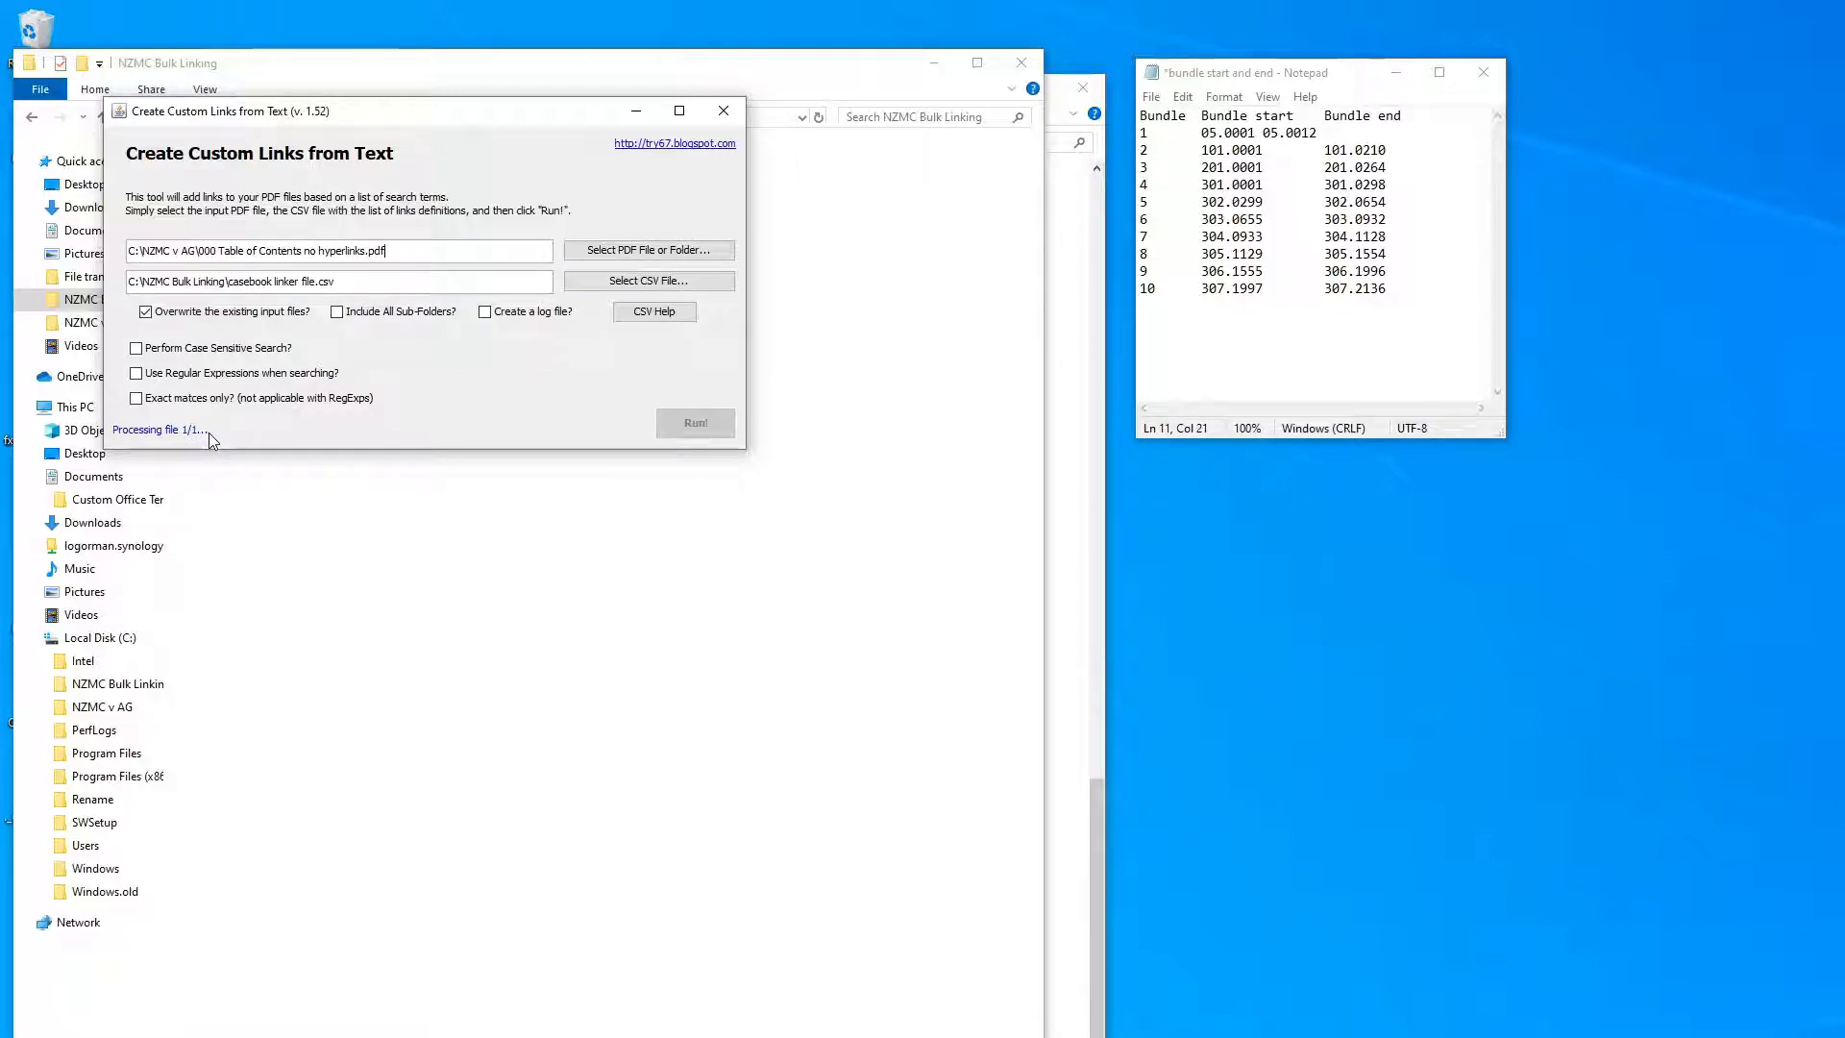
Run the link creation on 0 Chronology no hyperlinks from C:\NZMC v AG with the same CSV file, and close the tool.
{"action": "left_click", "coordinate": [631, 252]}
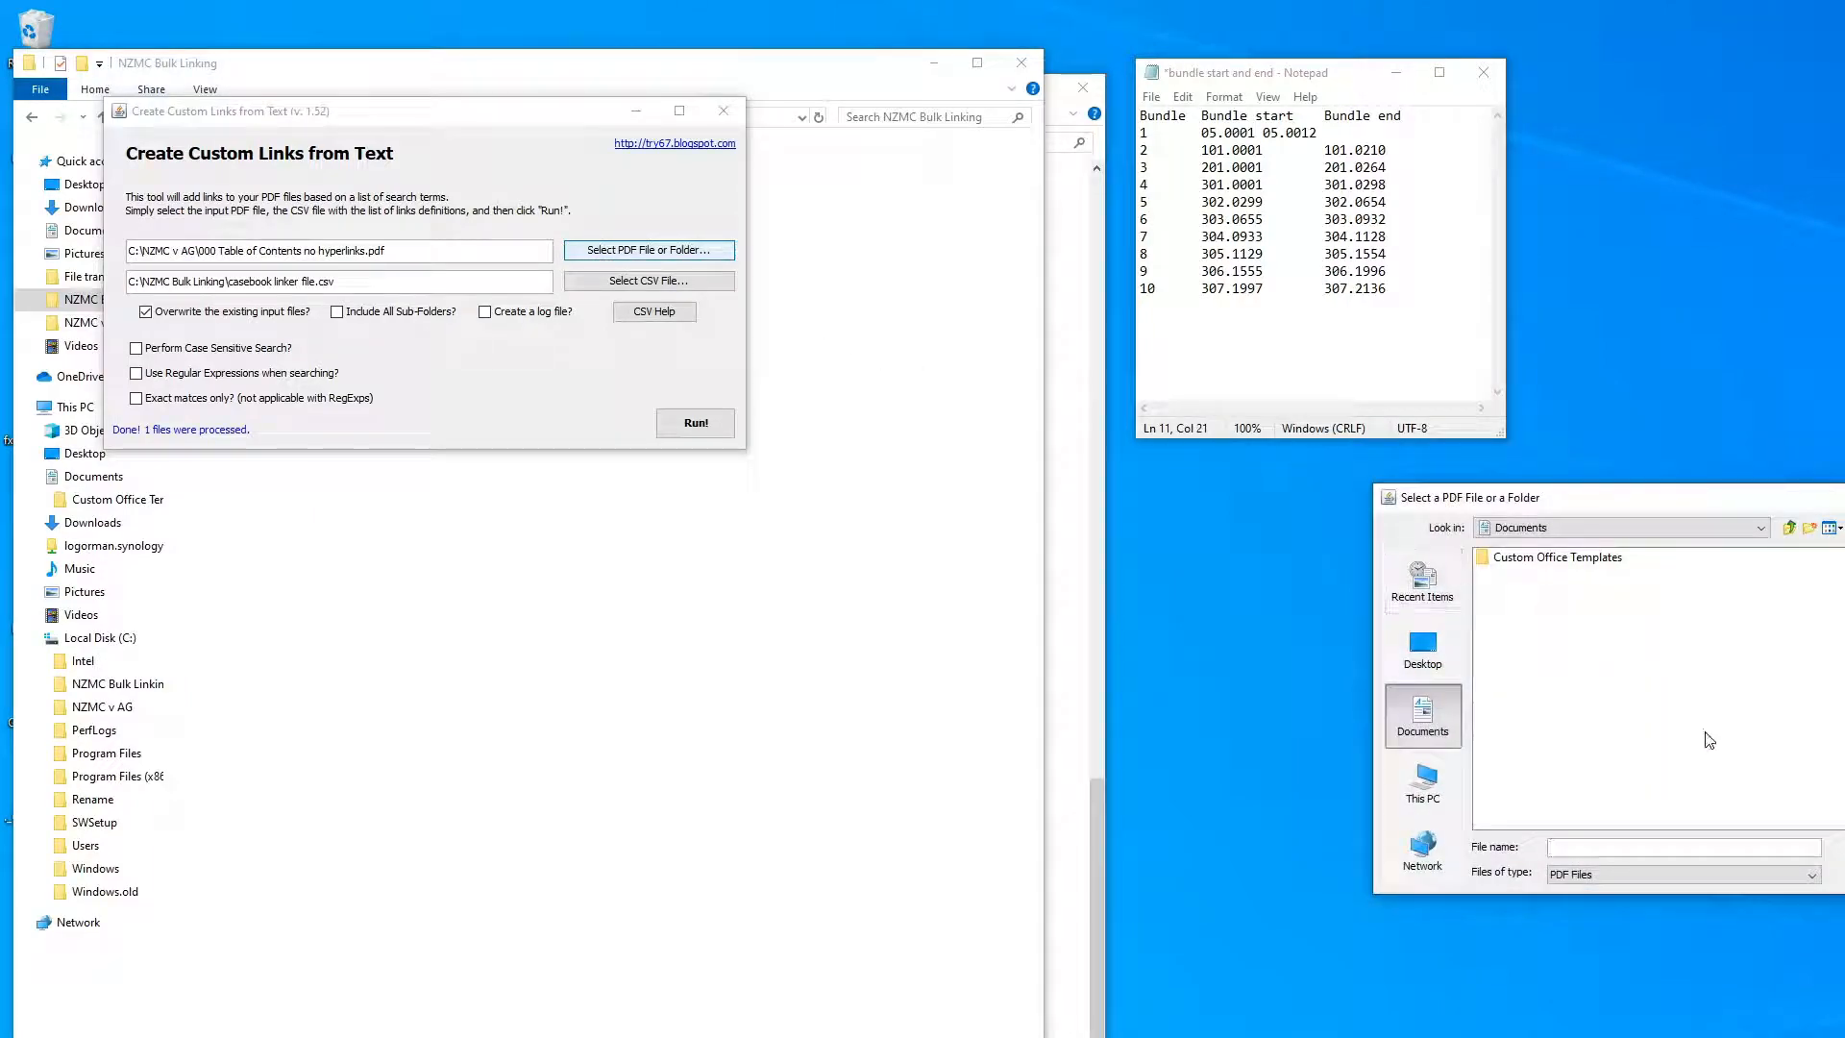
{"action": "left_click", "coordinate": [1426, 781]}
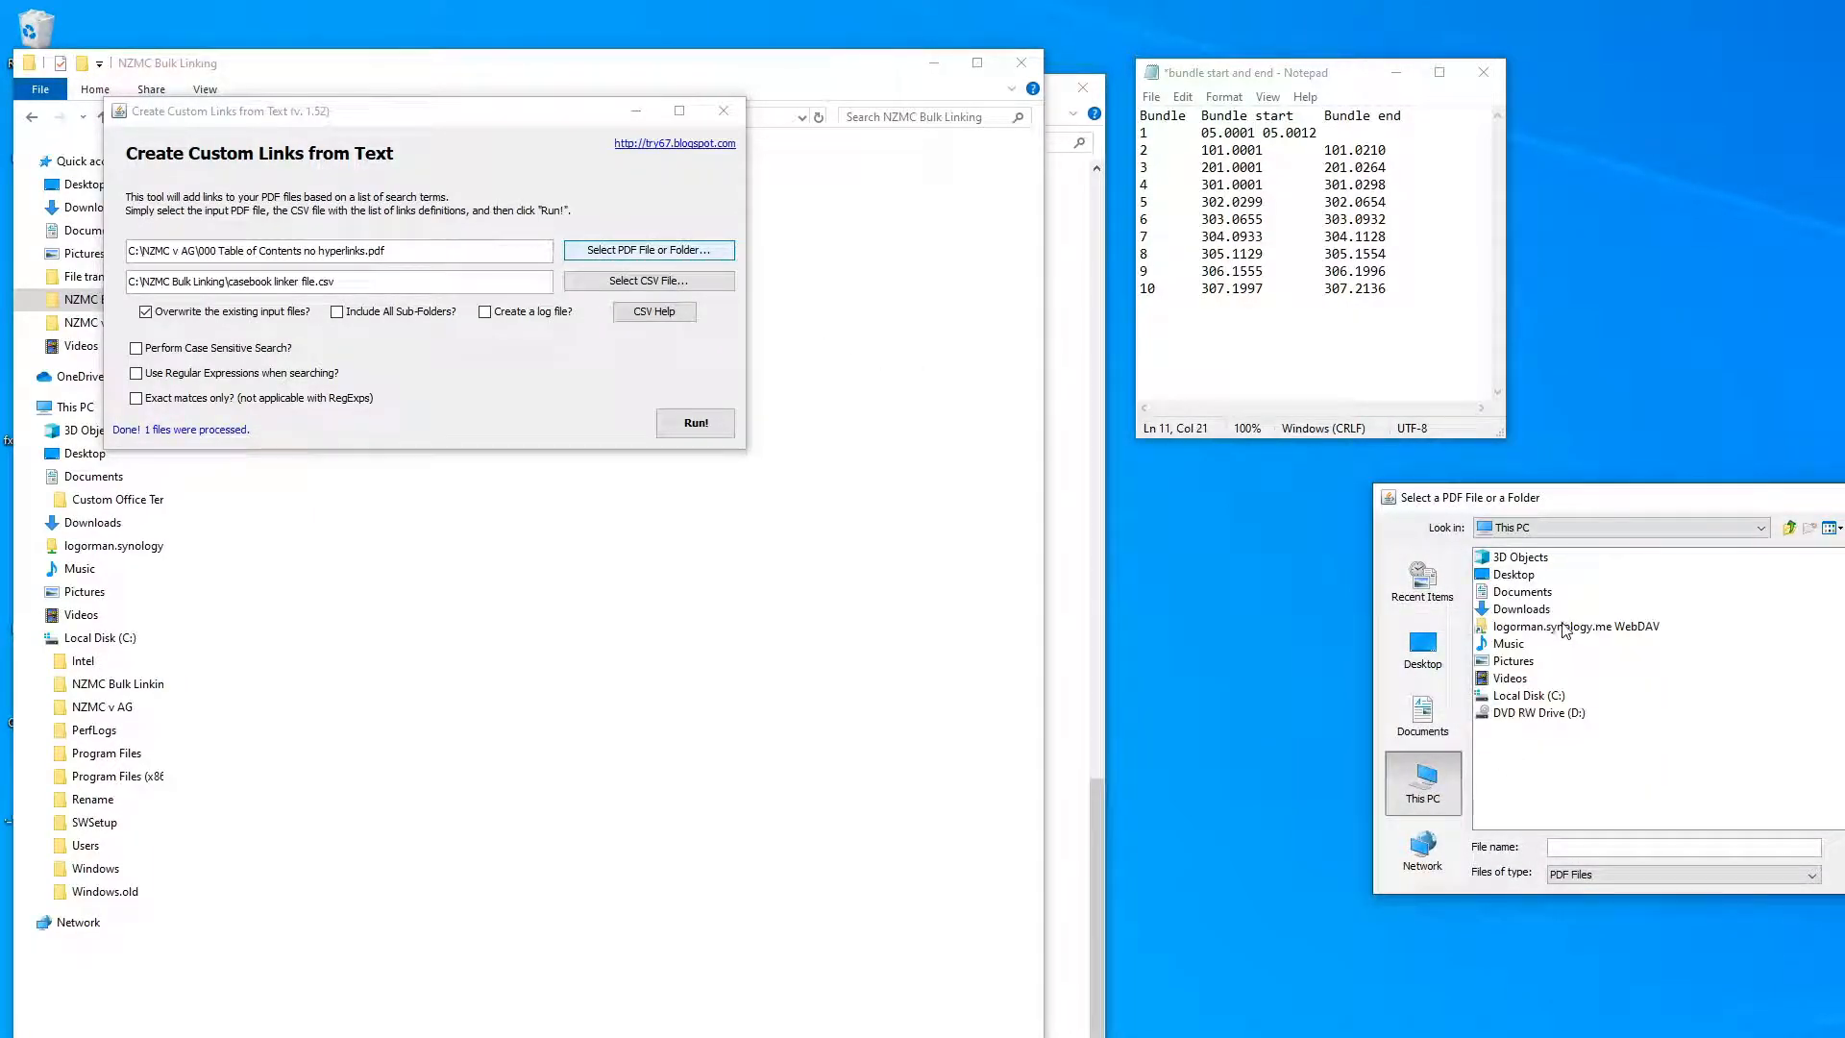
{"action": "double_click", "coordinate": [1523, 699]}
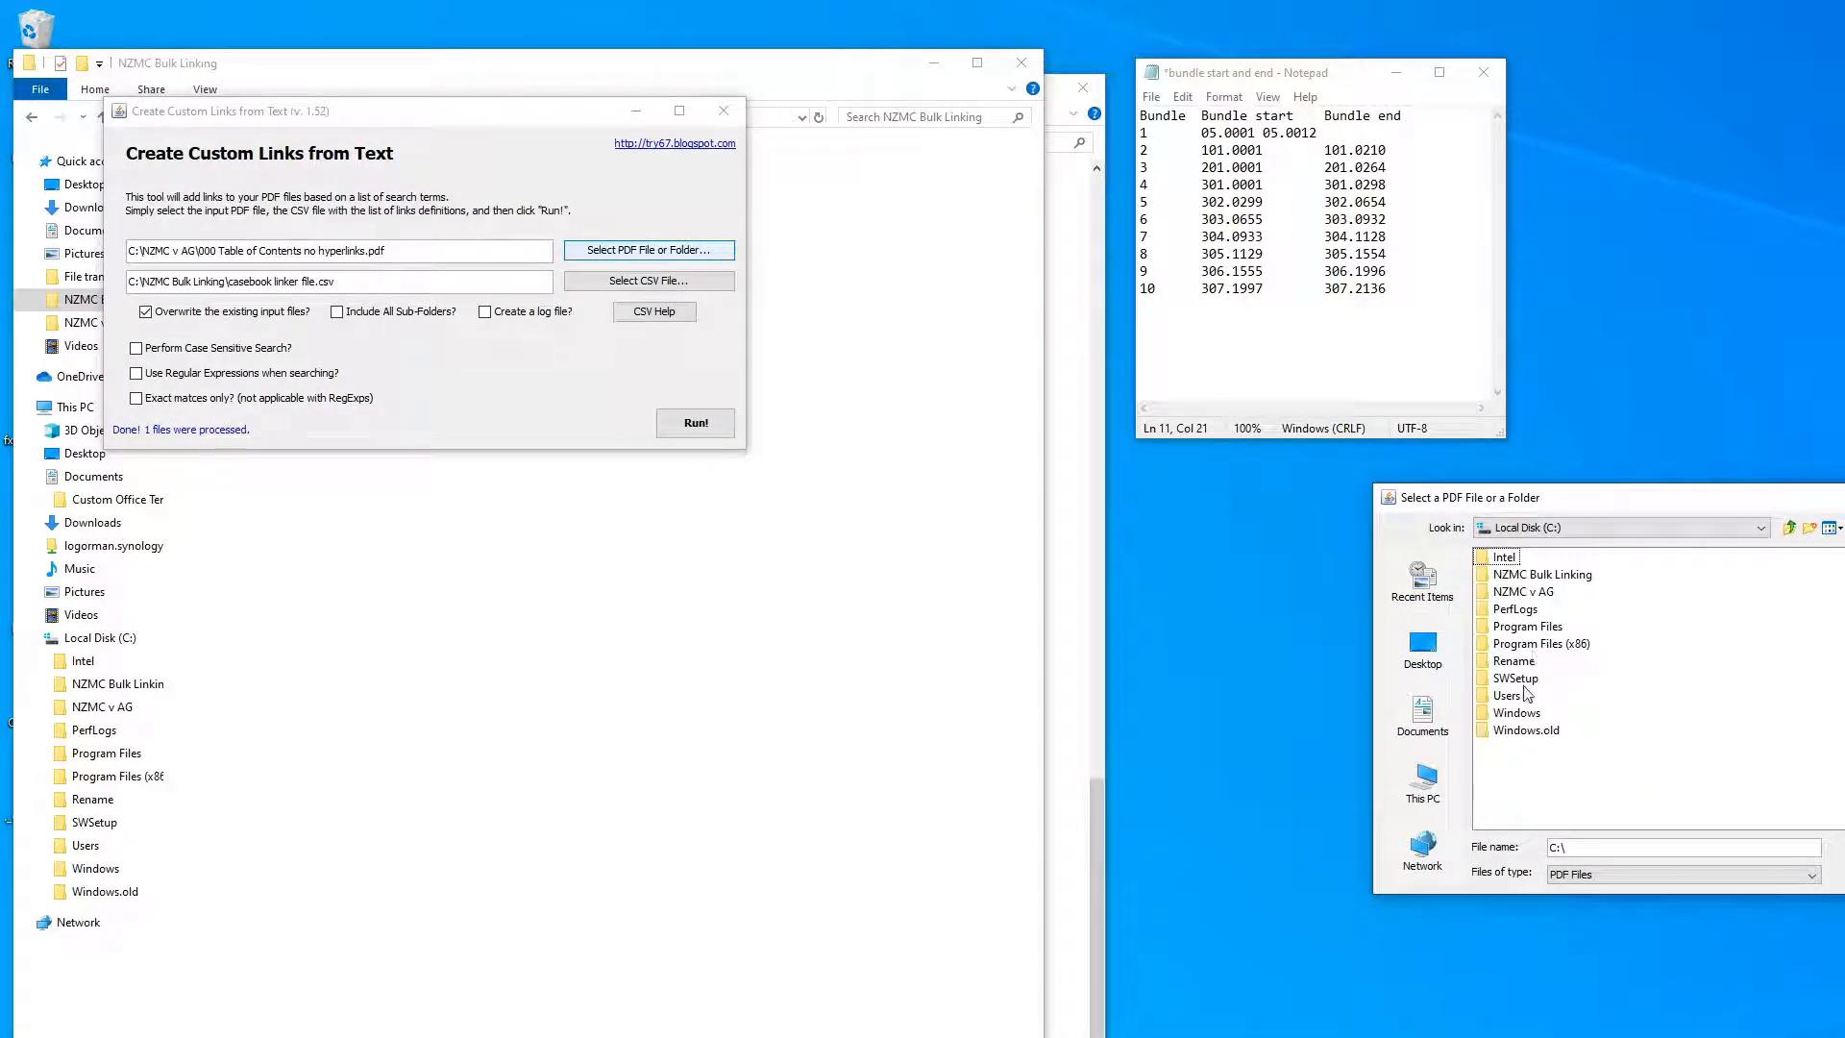
{"action": "left_click", "coordinate": [1534, 592]}
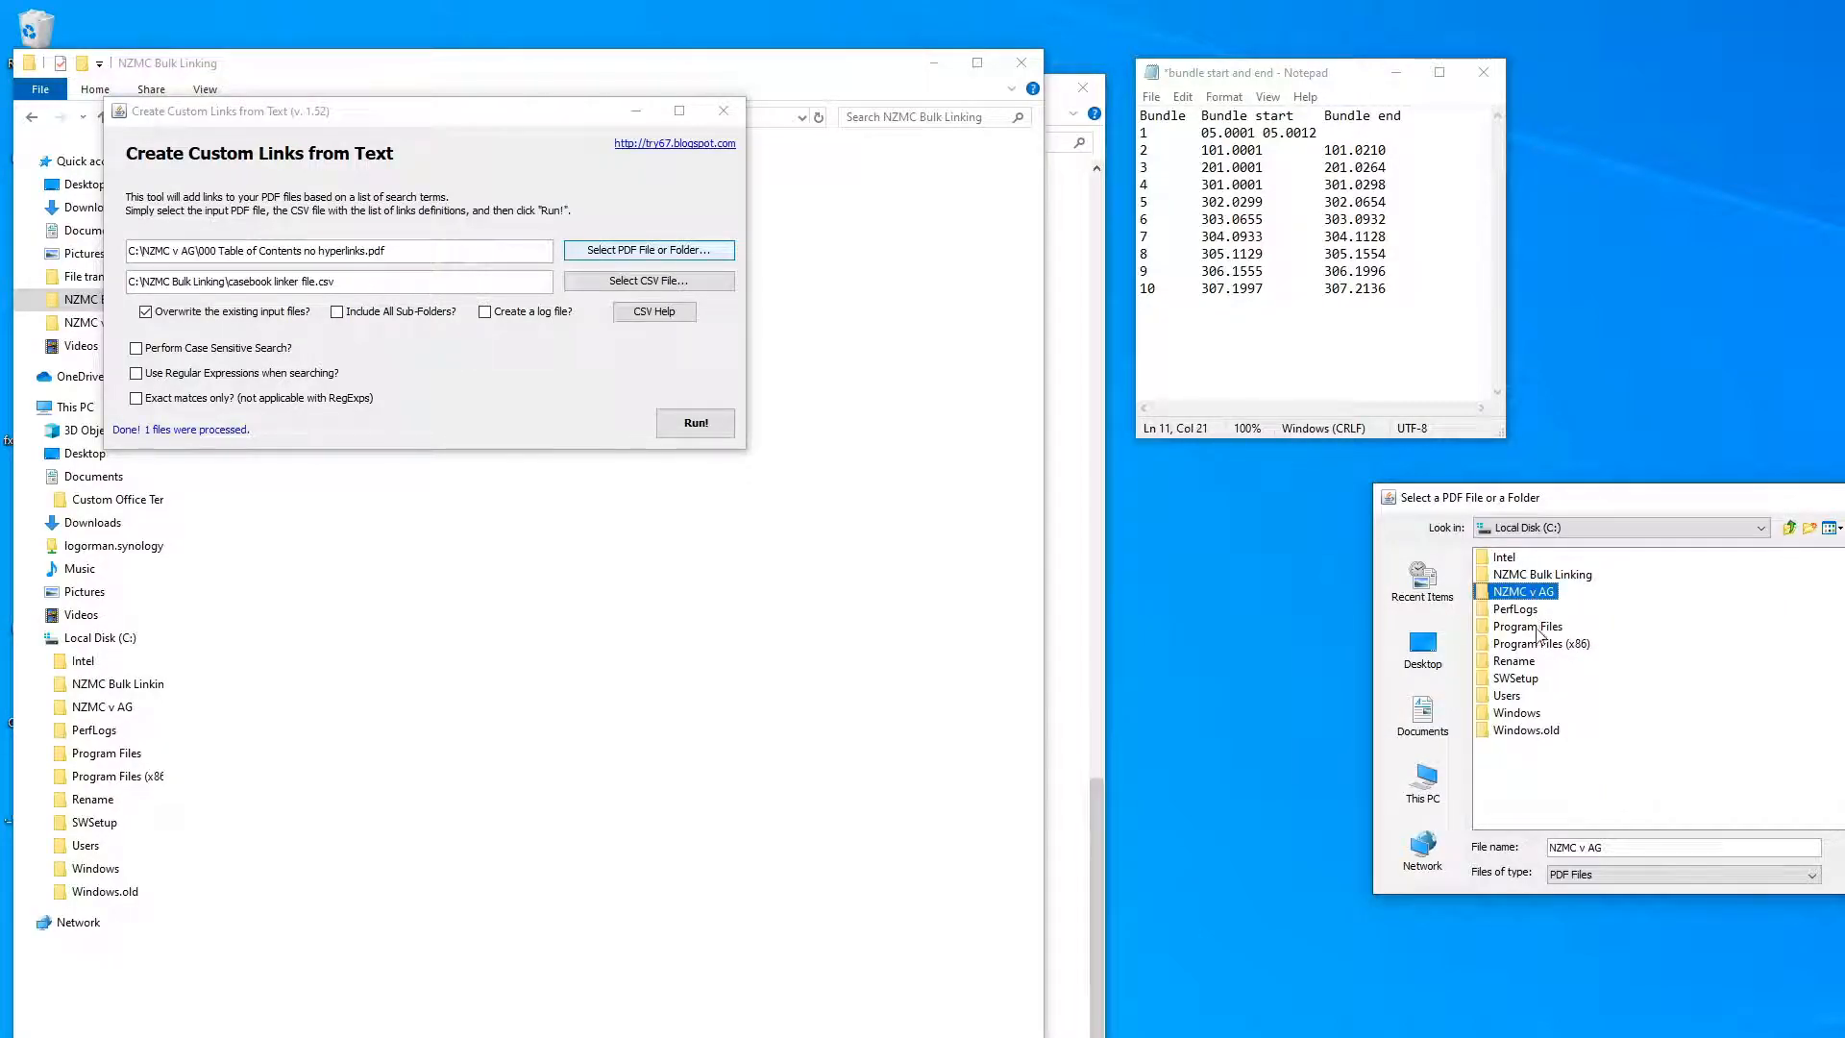
{"action": "left_click", "coordinate": [1517, 592]}
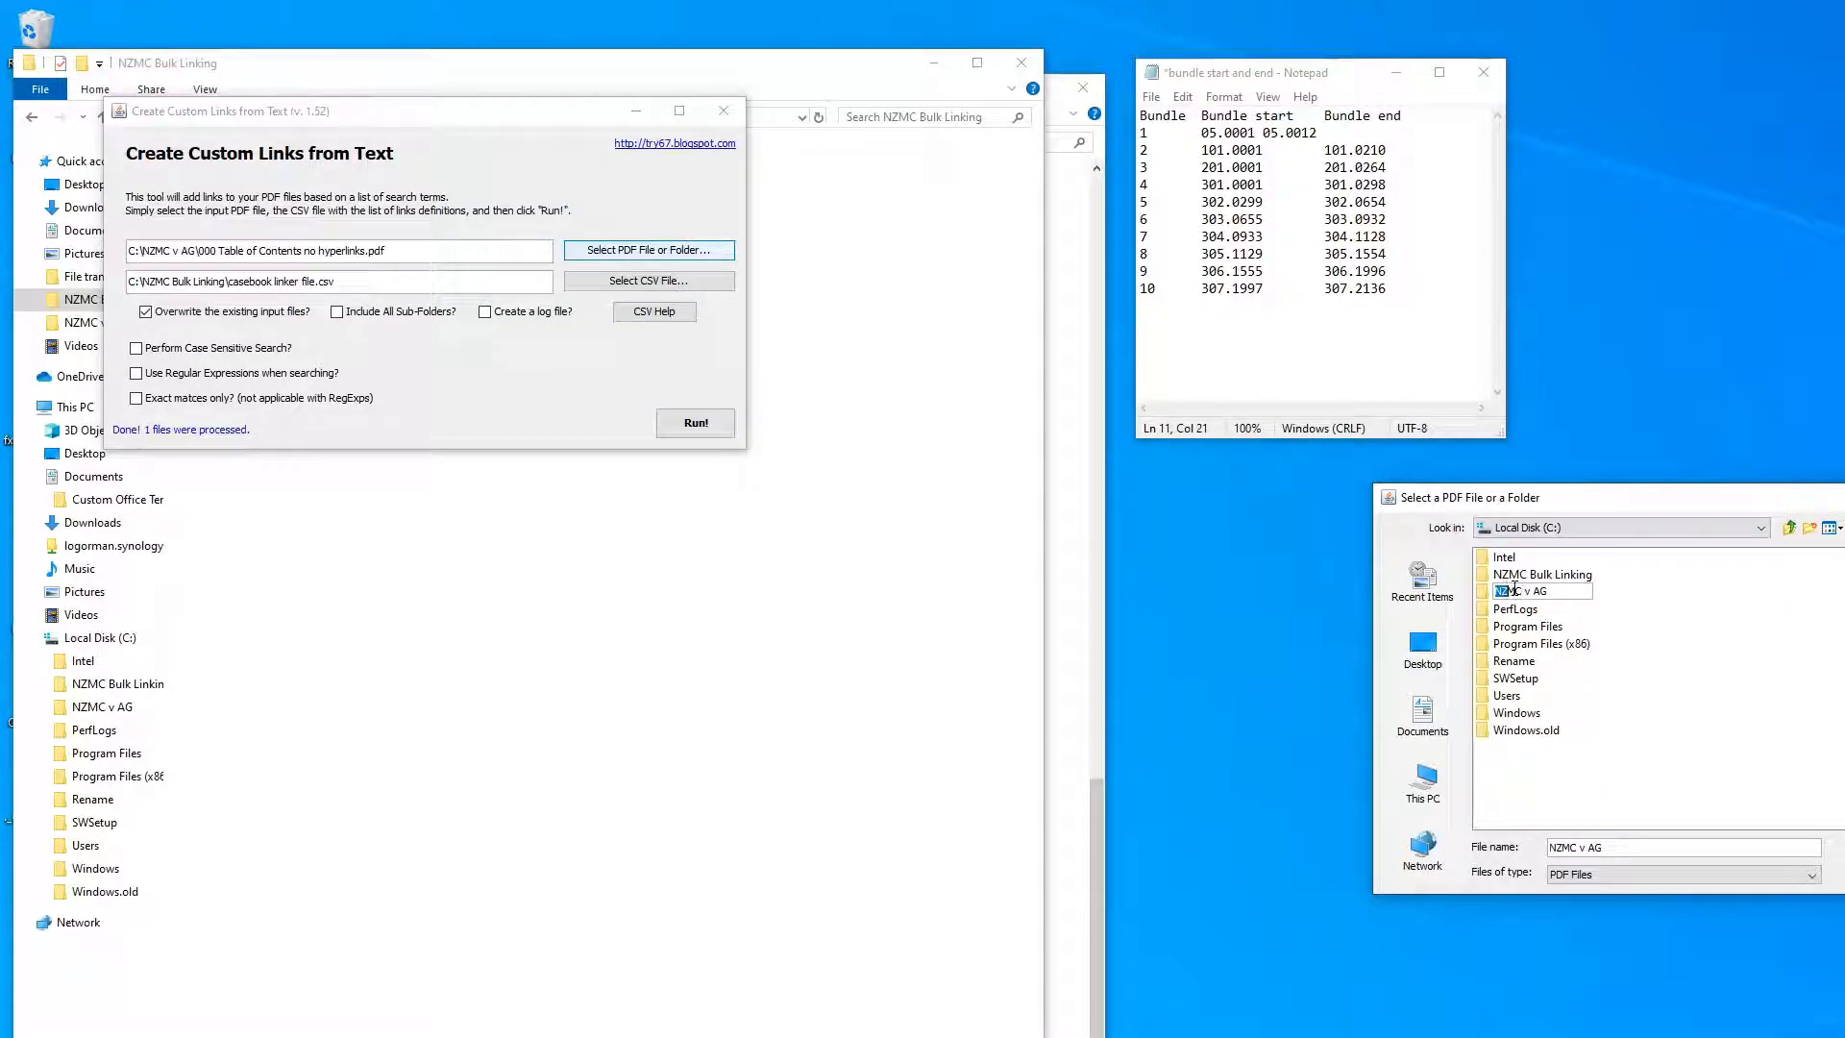
{"action": "double_click", "coordinate": [1548, 592]}
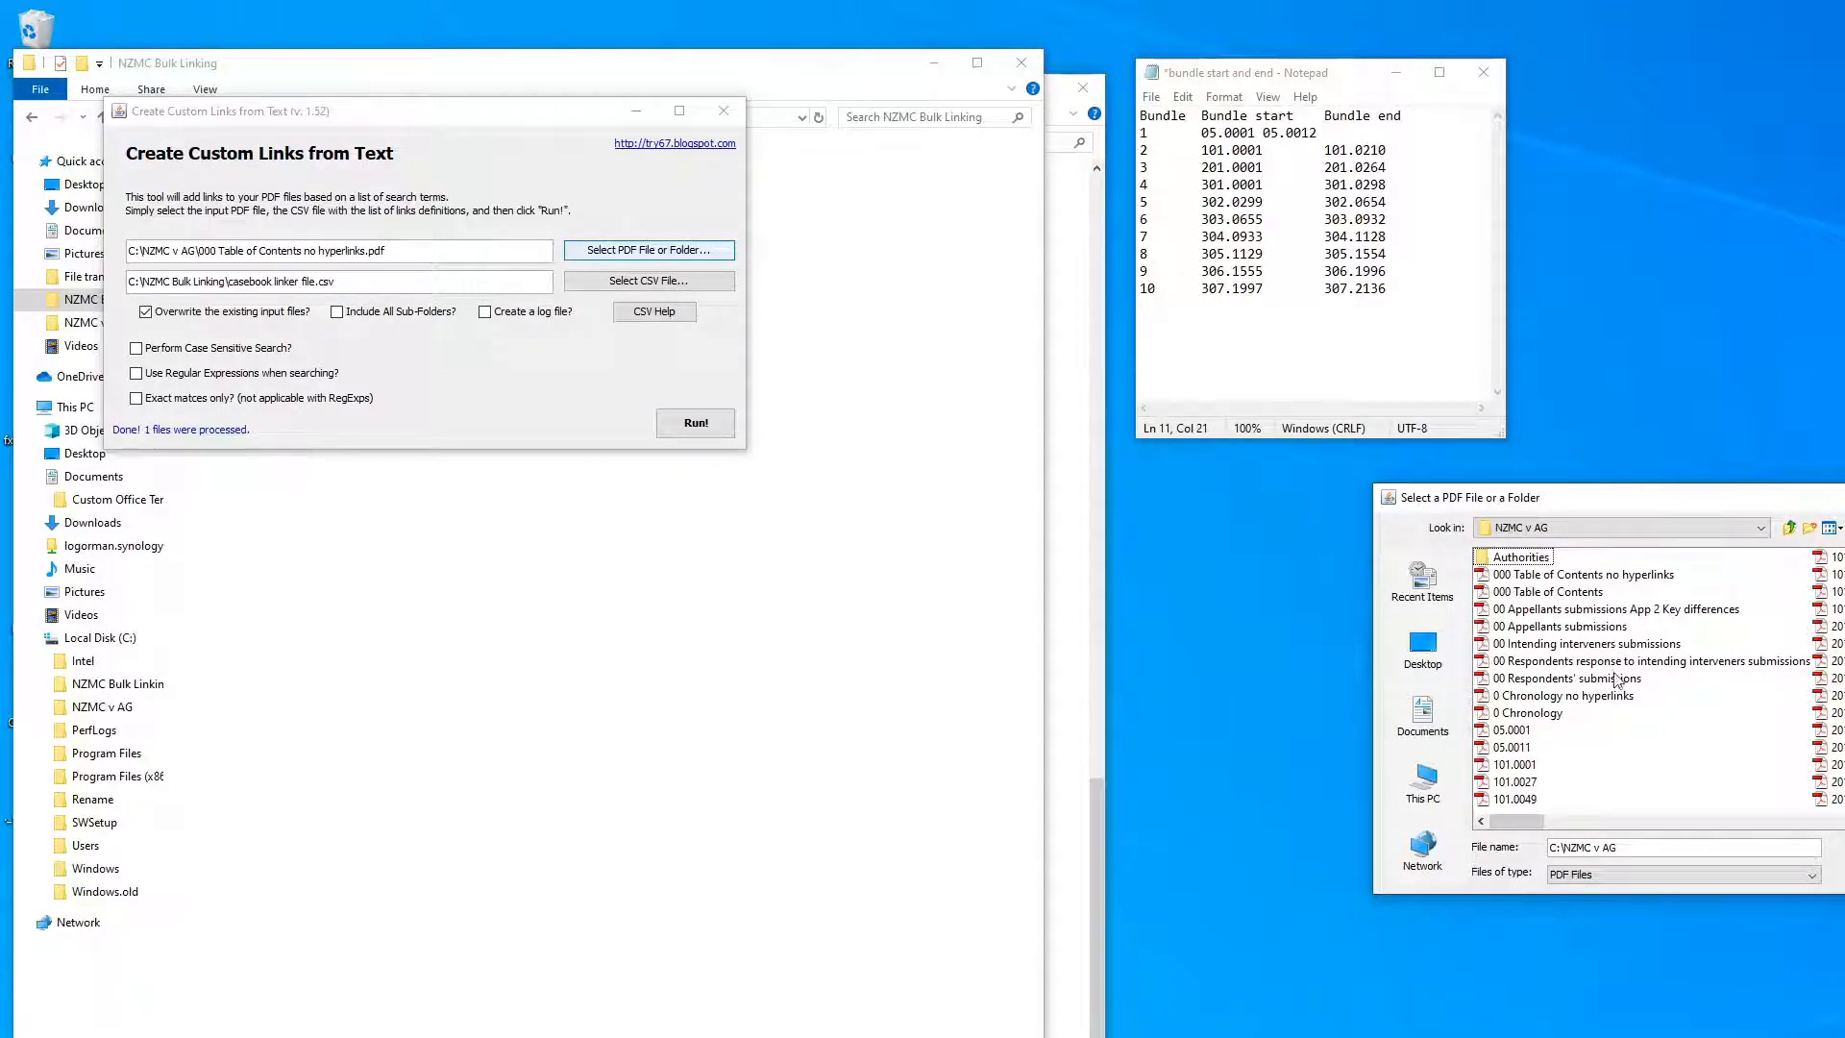
{"action": "double_click", "coordinate": [1593, 697]}
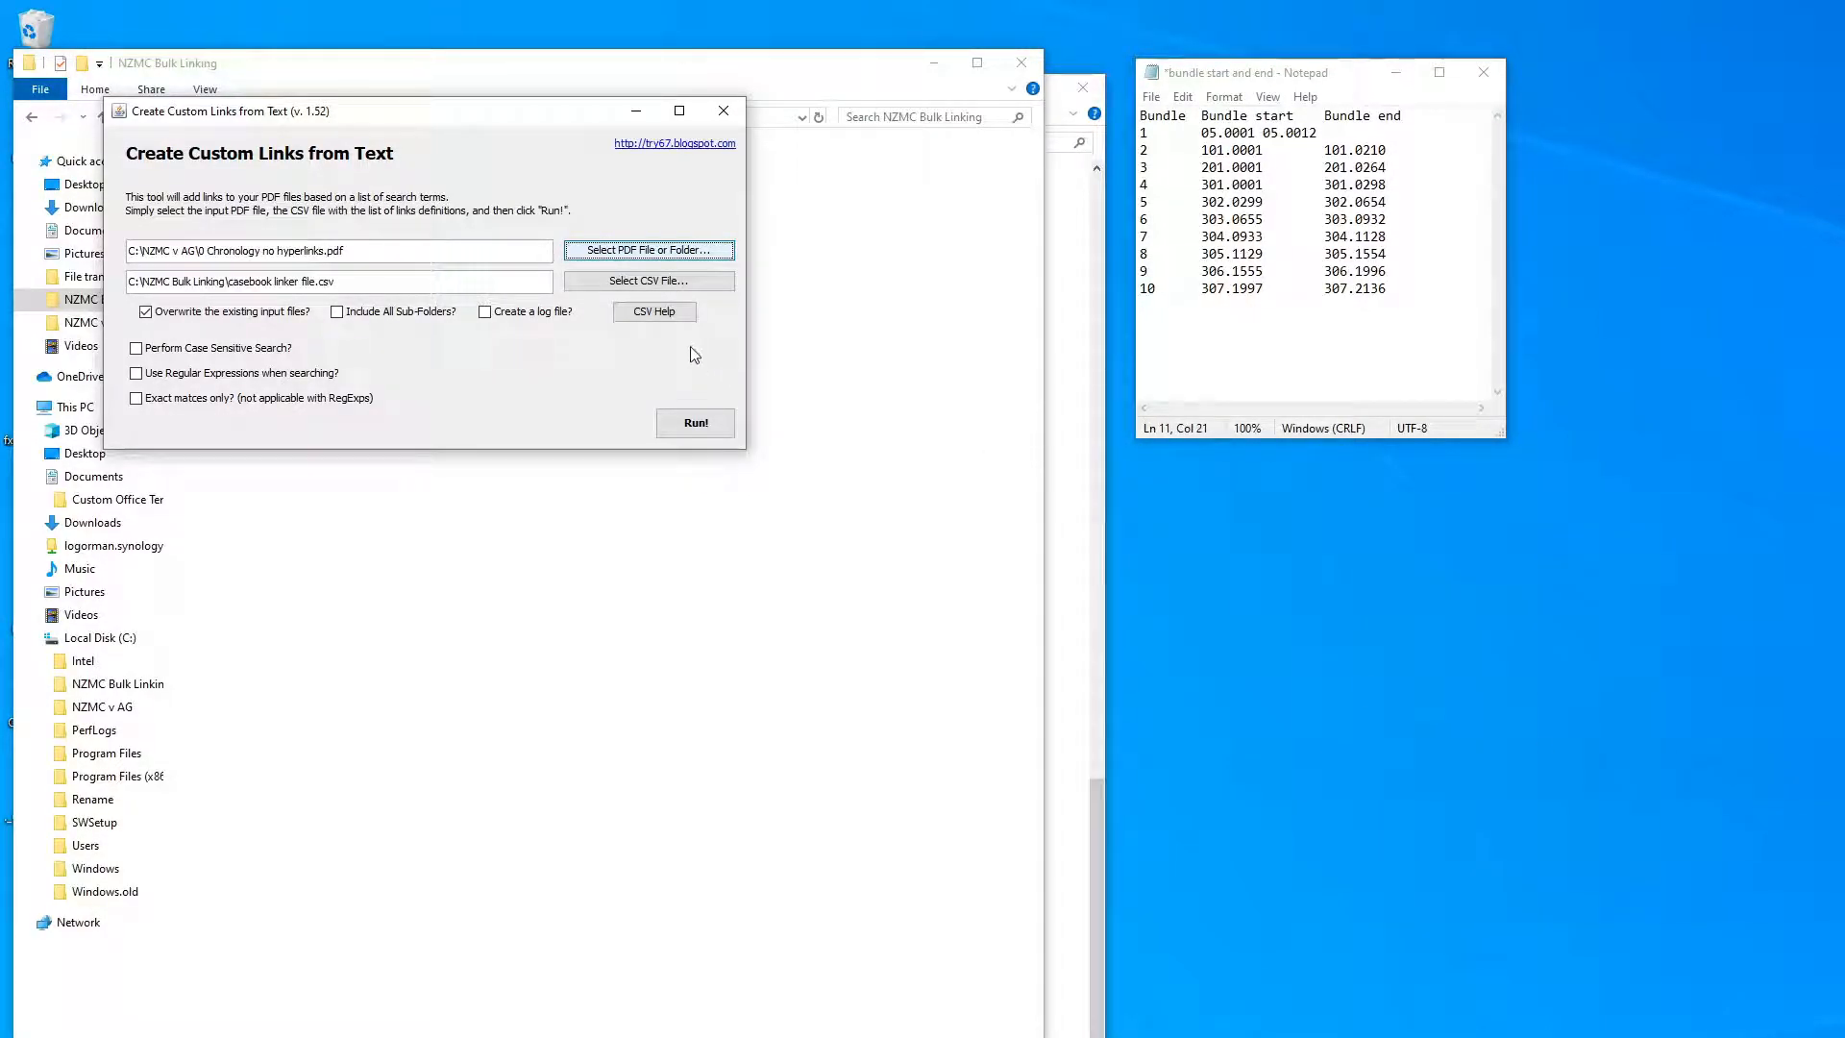
{"action": "left_click", "coordinate": [692, 427]}
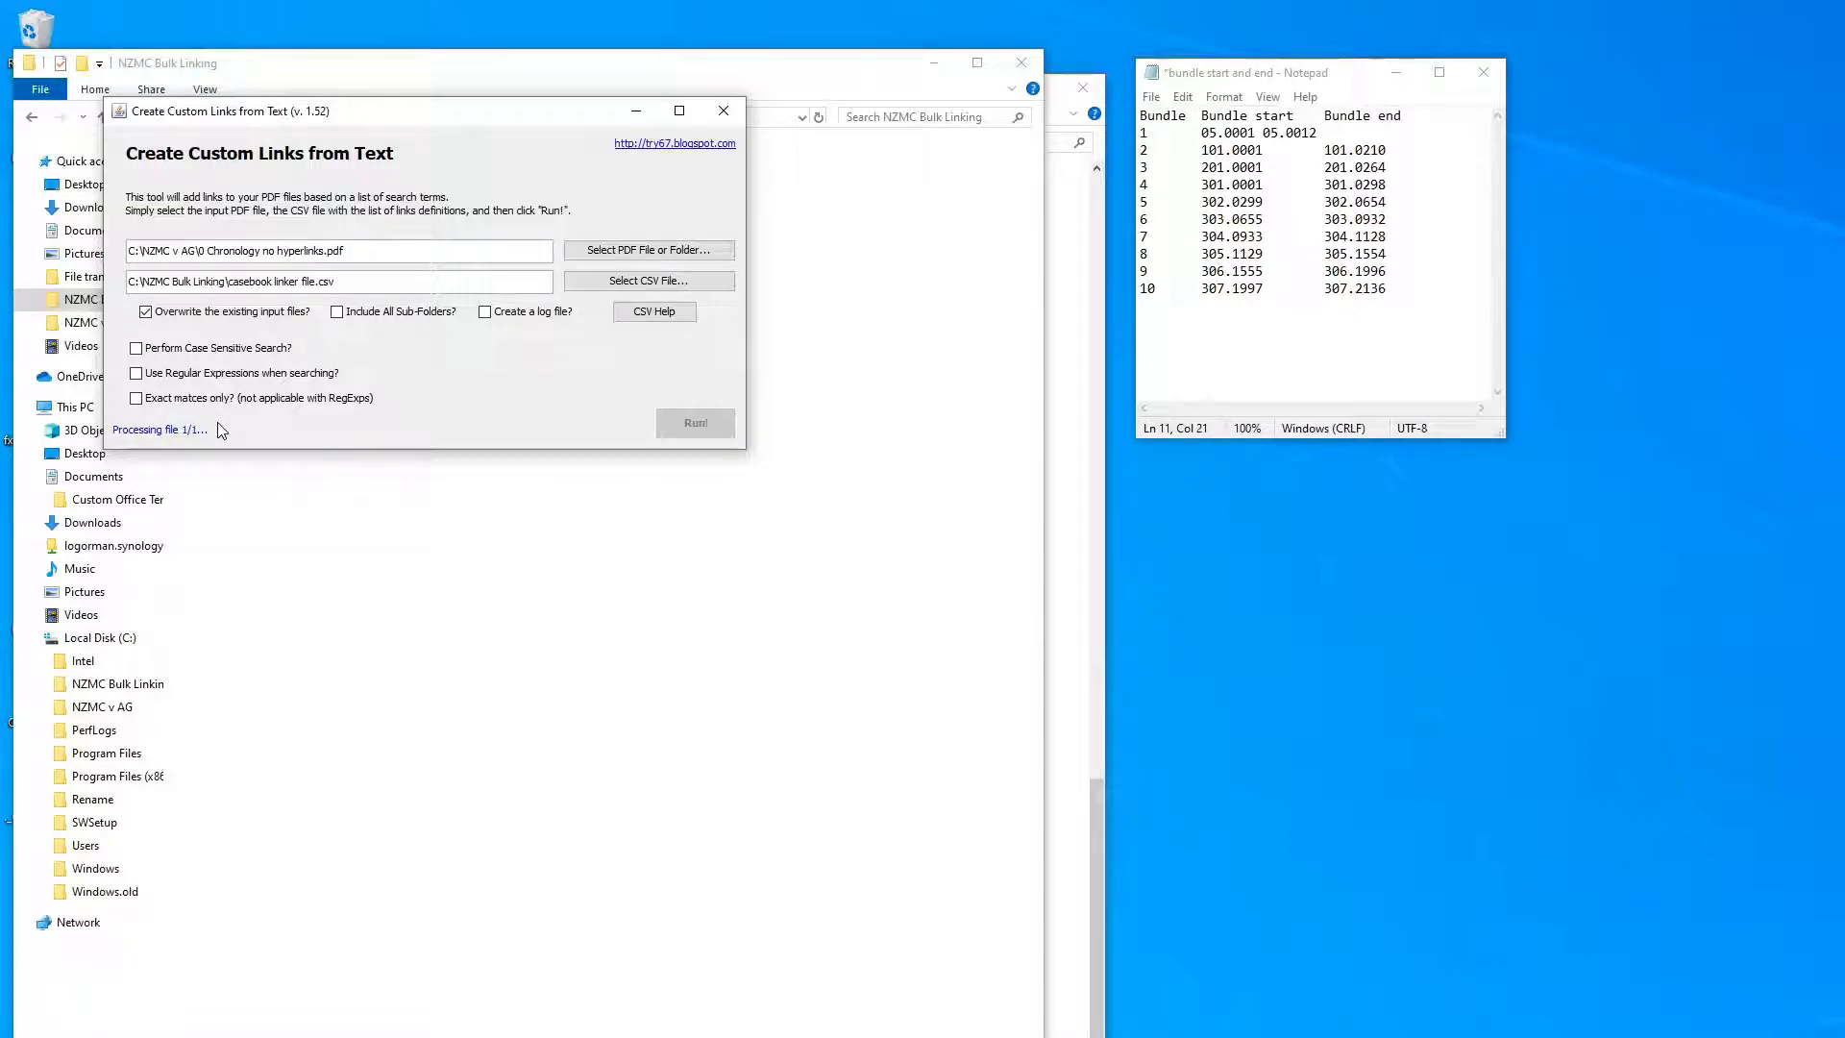
{"action": "left_click", "coordinate": [729, 115]}
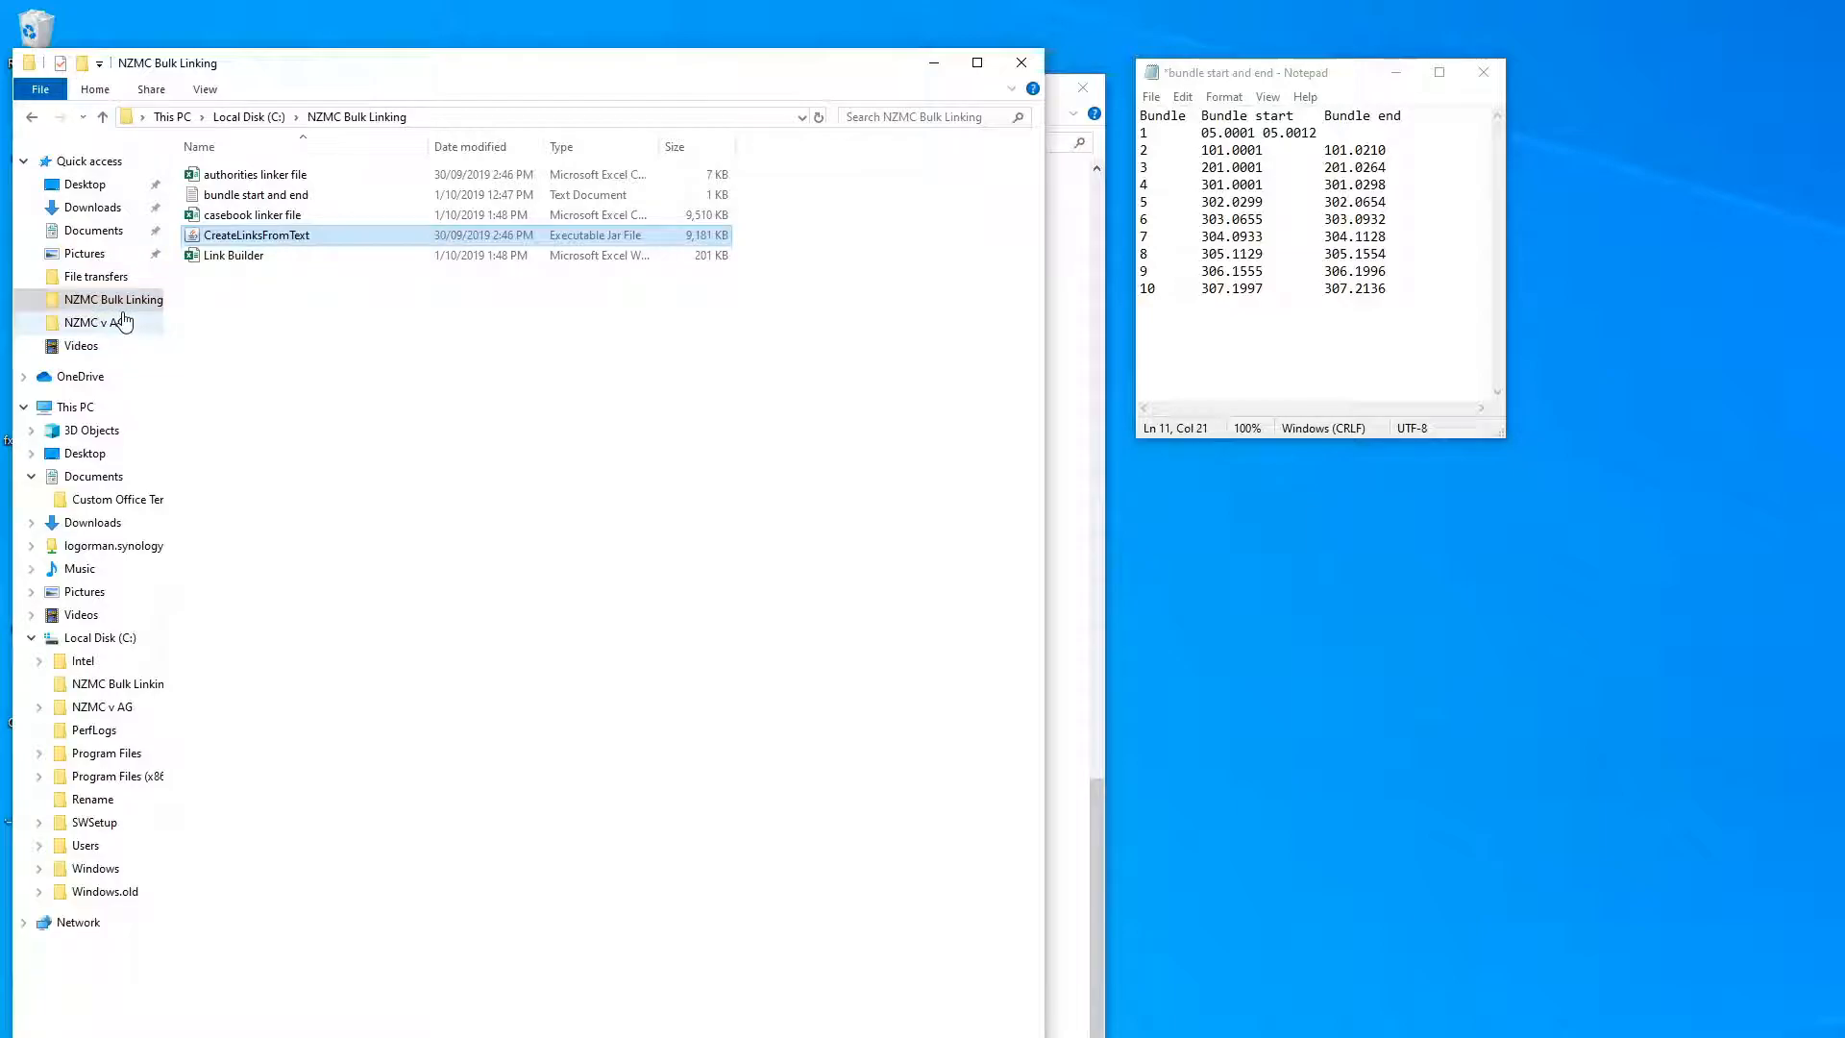
Open 000 Table of Contents no hyperlinks from the NZMC v AG folder and test the link on document number 101.0067.
{"action": "key", "text": "alt+Tab"}
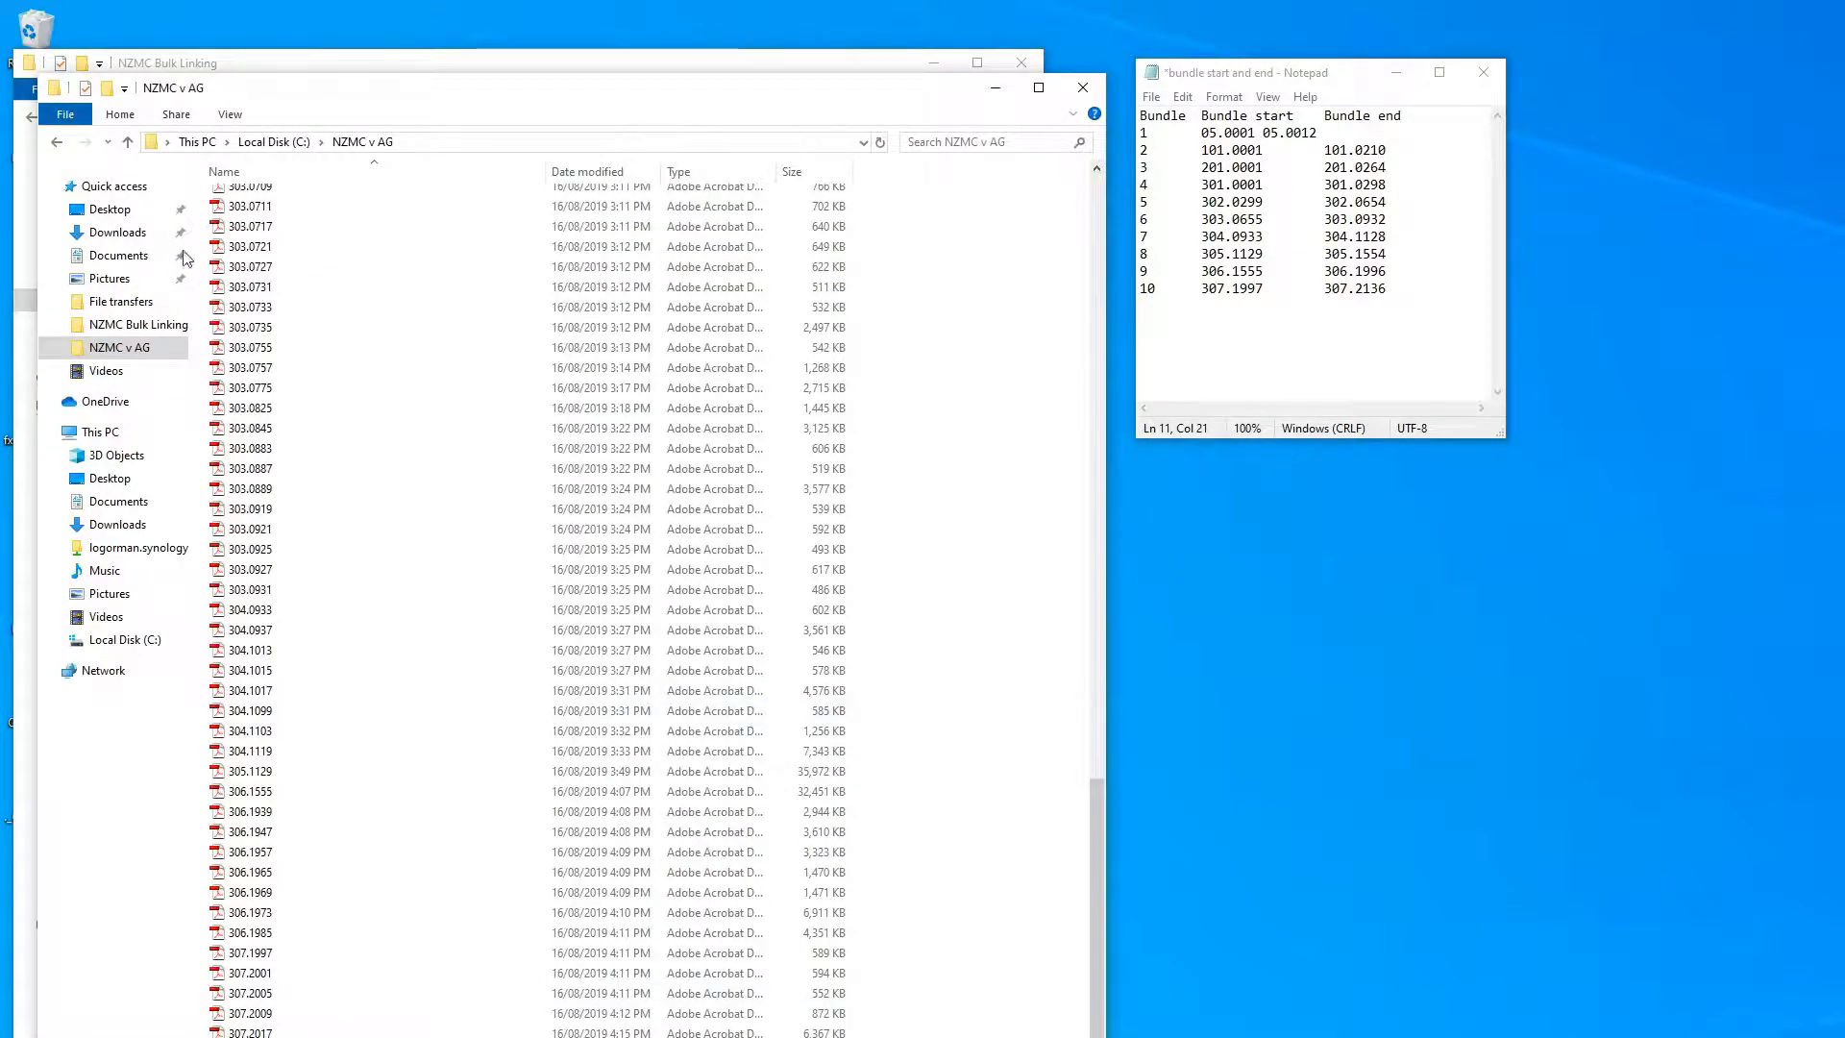
{"action": "left_click_drag", "start_coordinate": [1099, 828], "coordinate": [1042, 91]}
{"action": "left_click_drag", "start_coordinate": [1095, 802], "coordinate": [908, 187]}
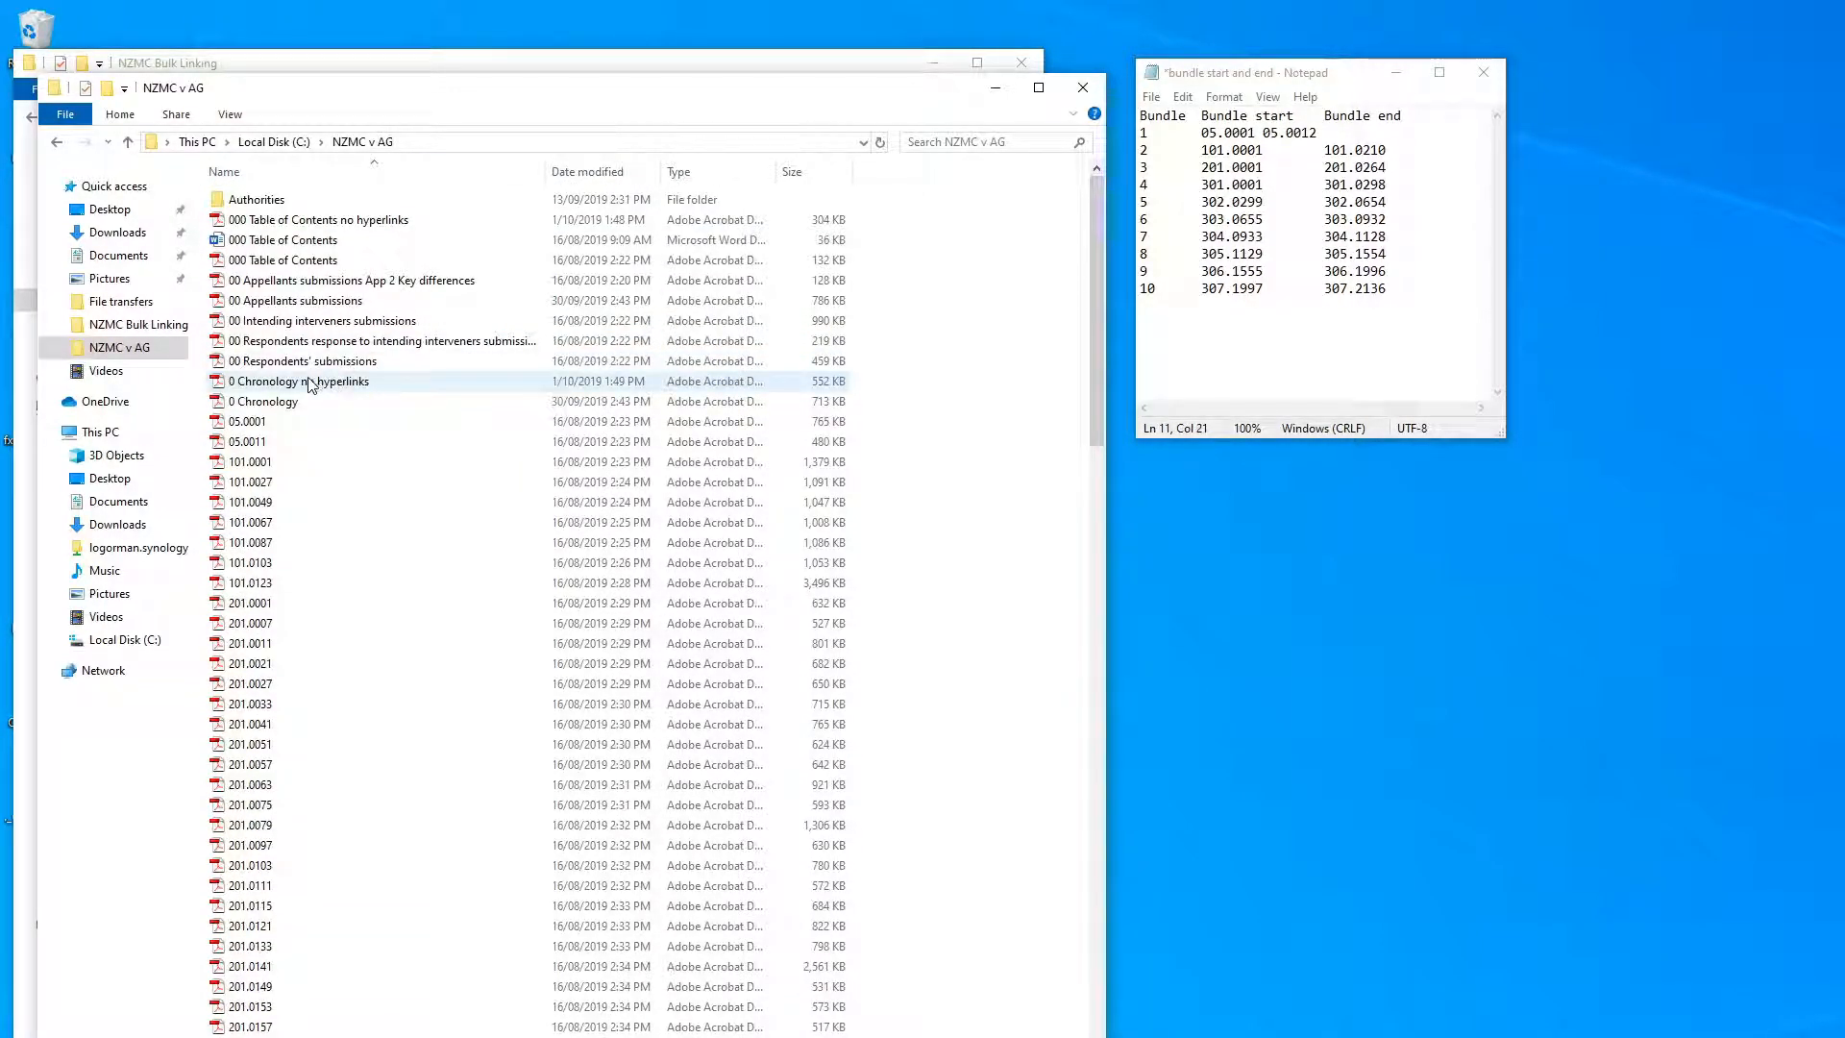
{"action": "double_click", "coordinate": [332, 222]}
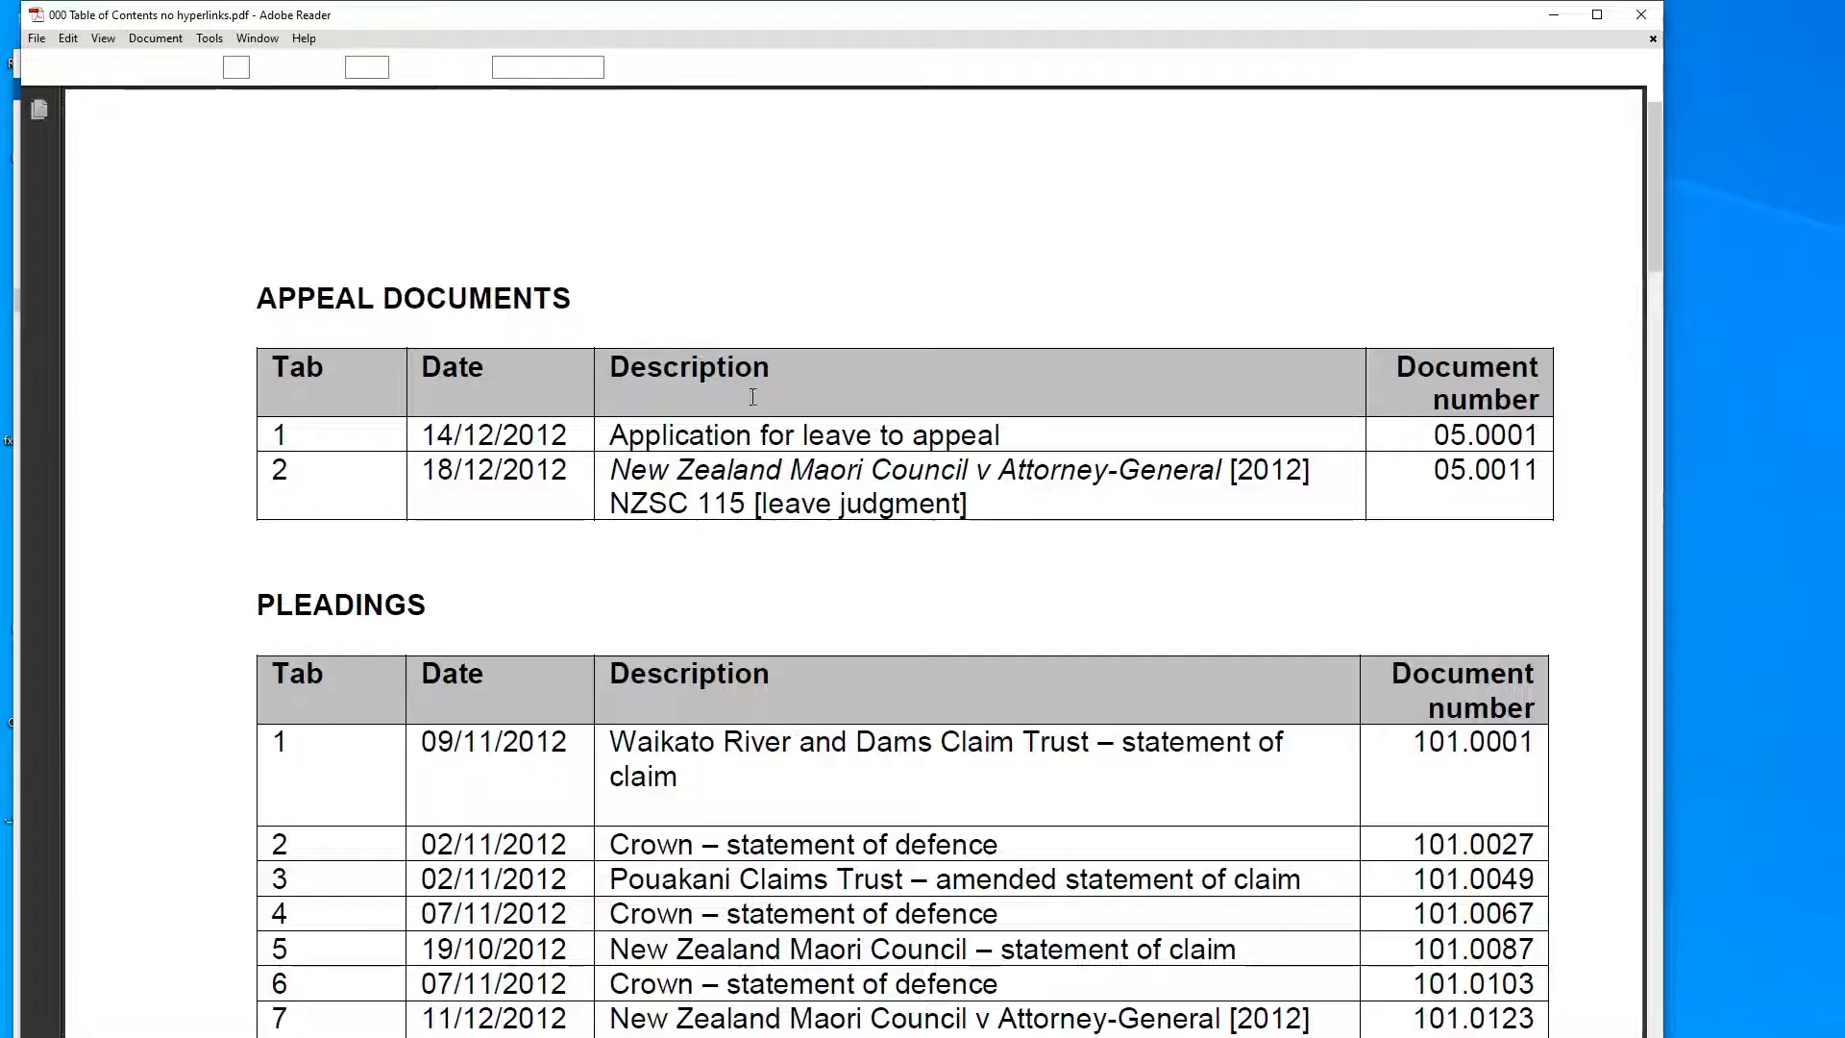
{"action": "scroll", "coordinate": [1419, 946], "scroll_direction": "down", "scroll_amount": 2}
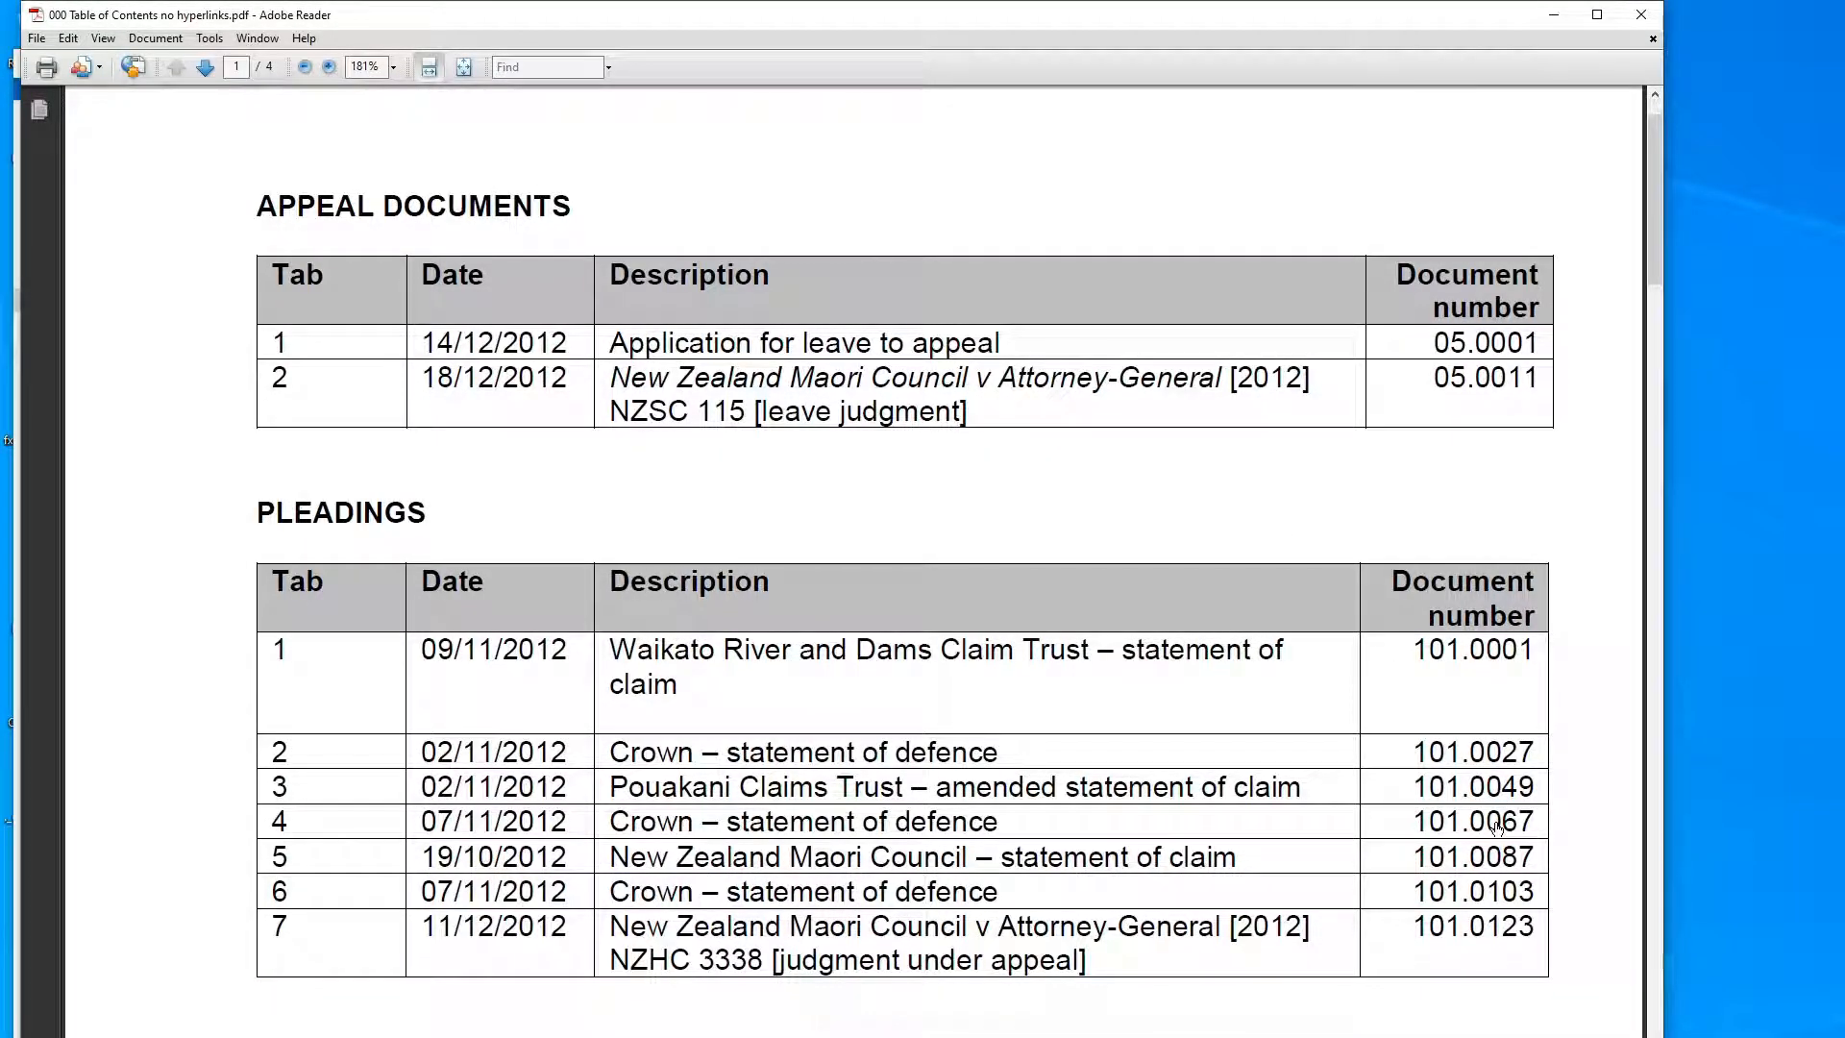
{"action": "left_click", "coordinate": [1496, 826]}
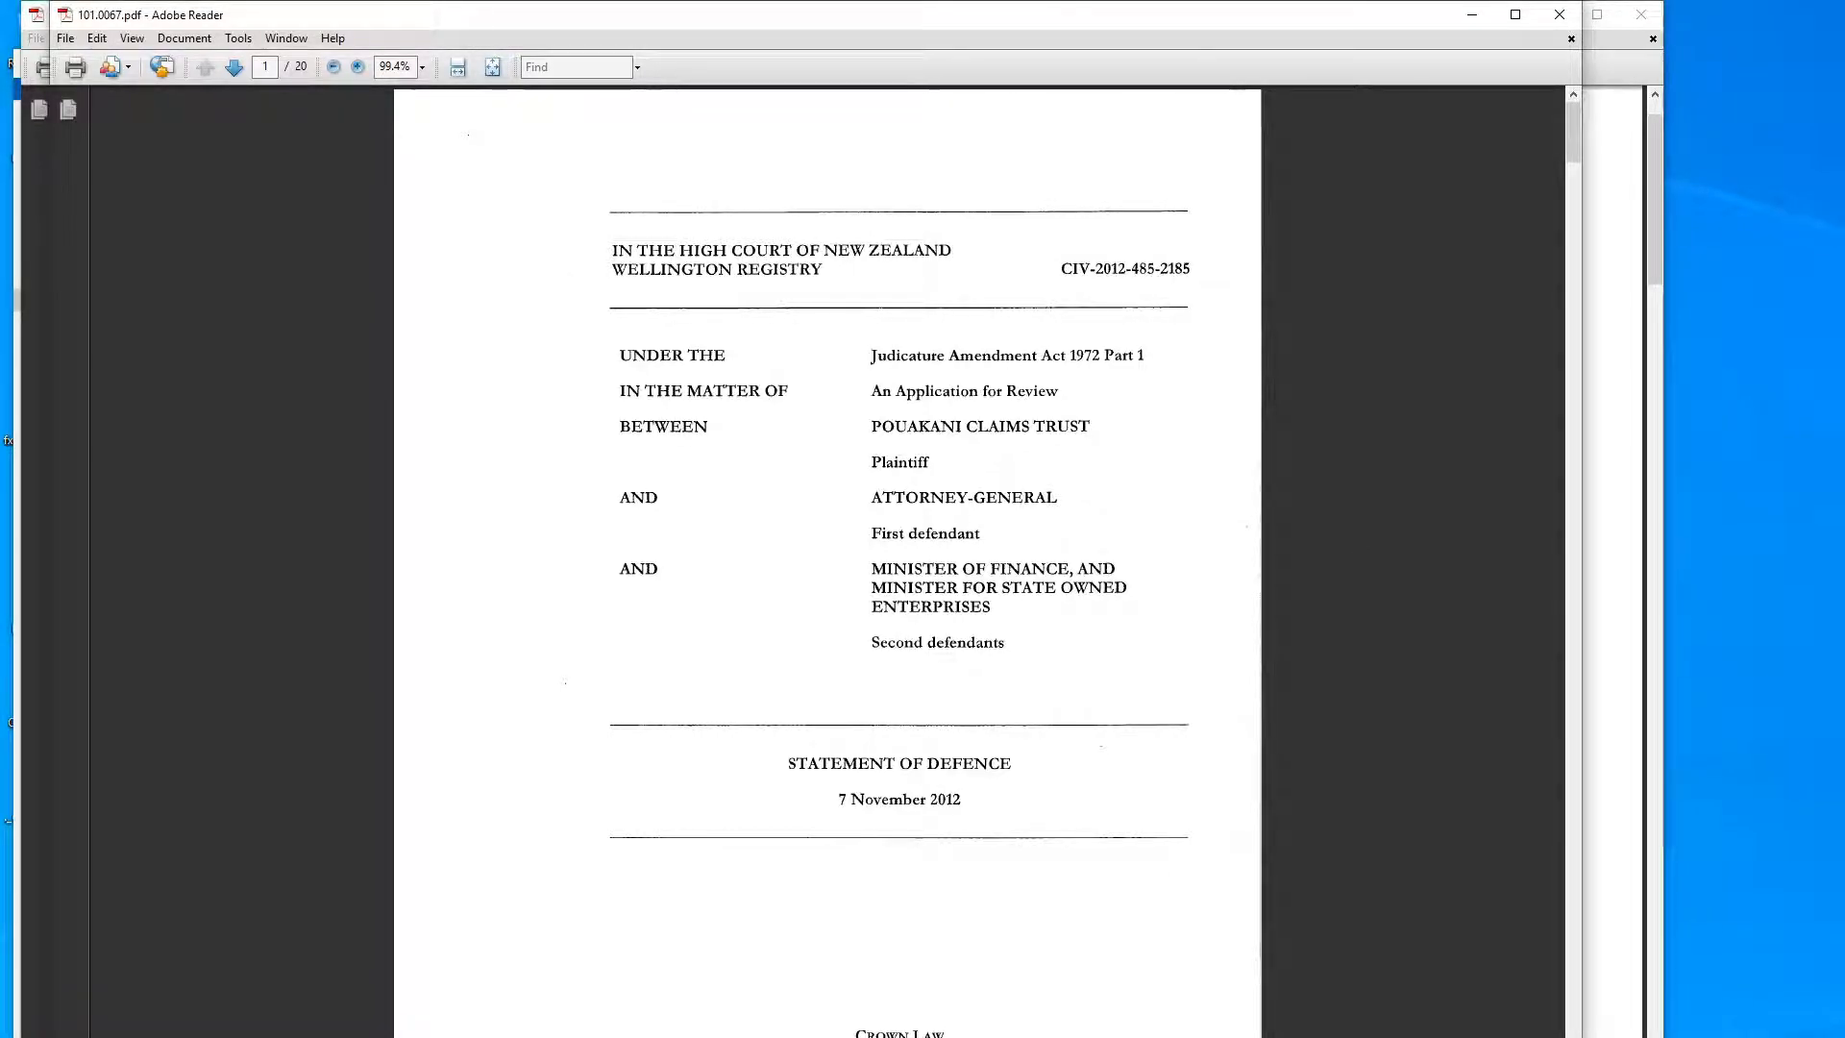
Check the page number at the foot of linked document 101.0067, then test the table of contents link on document number 201.0007.
{"action": "left_click_drag", "start_coordinate": [1582, 1037], "coordinate": [1479, 1037]}
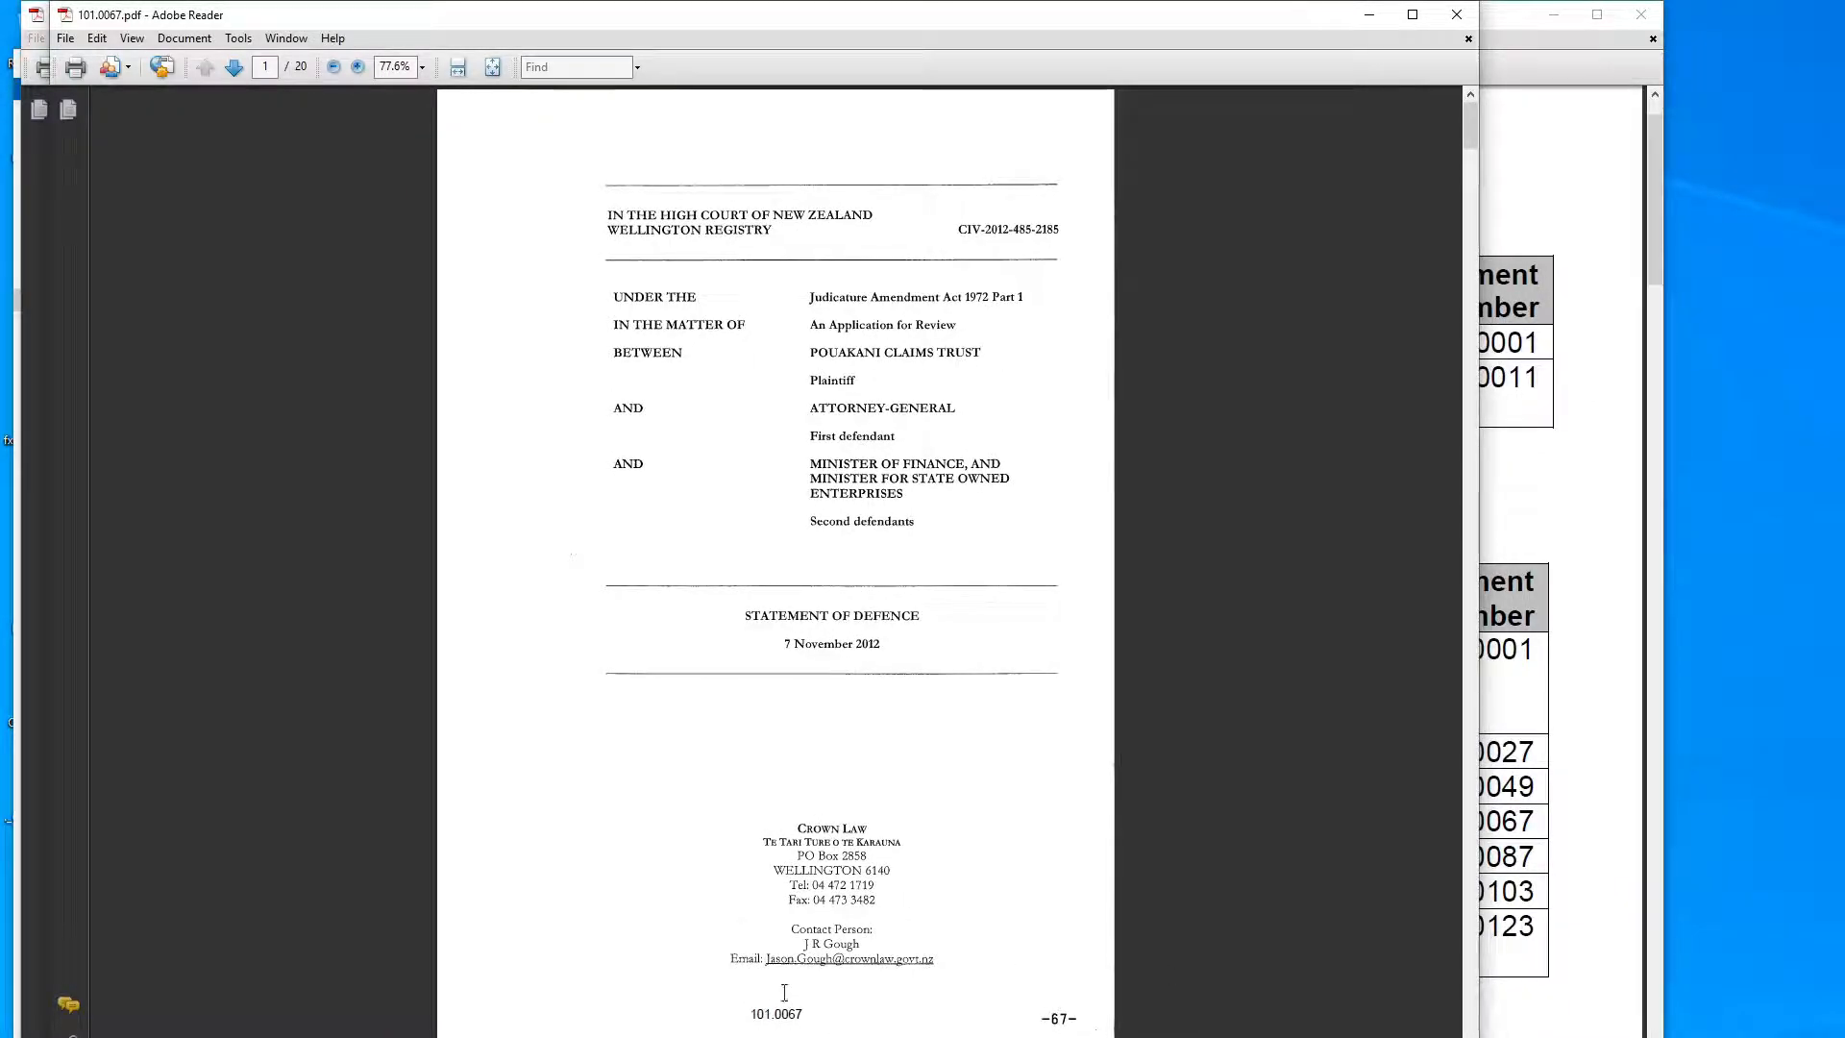
{"action": "left_click", "coordinate": [1457, 15]}
{"action": "scroll", "coordinate": [1440, 953], "scroll_direction": "down", "scroll_amount": 5}
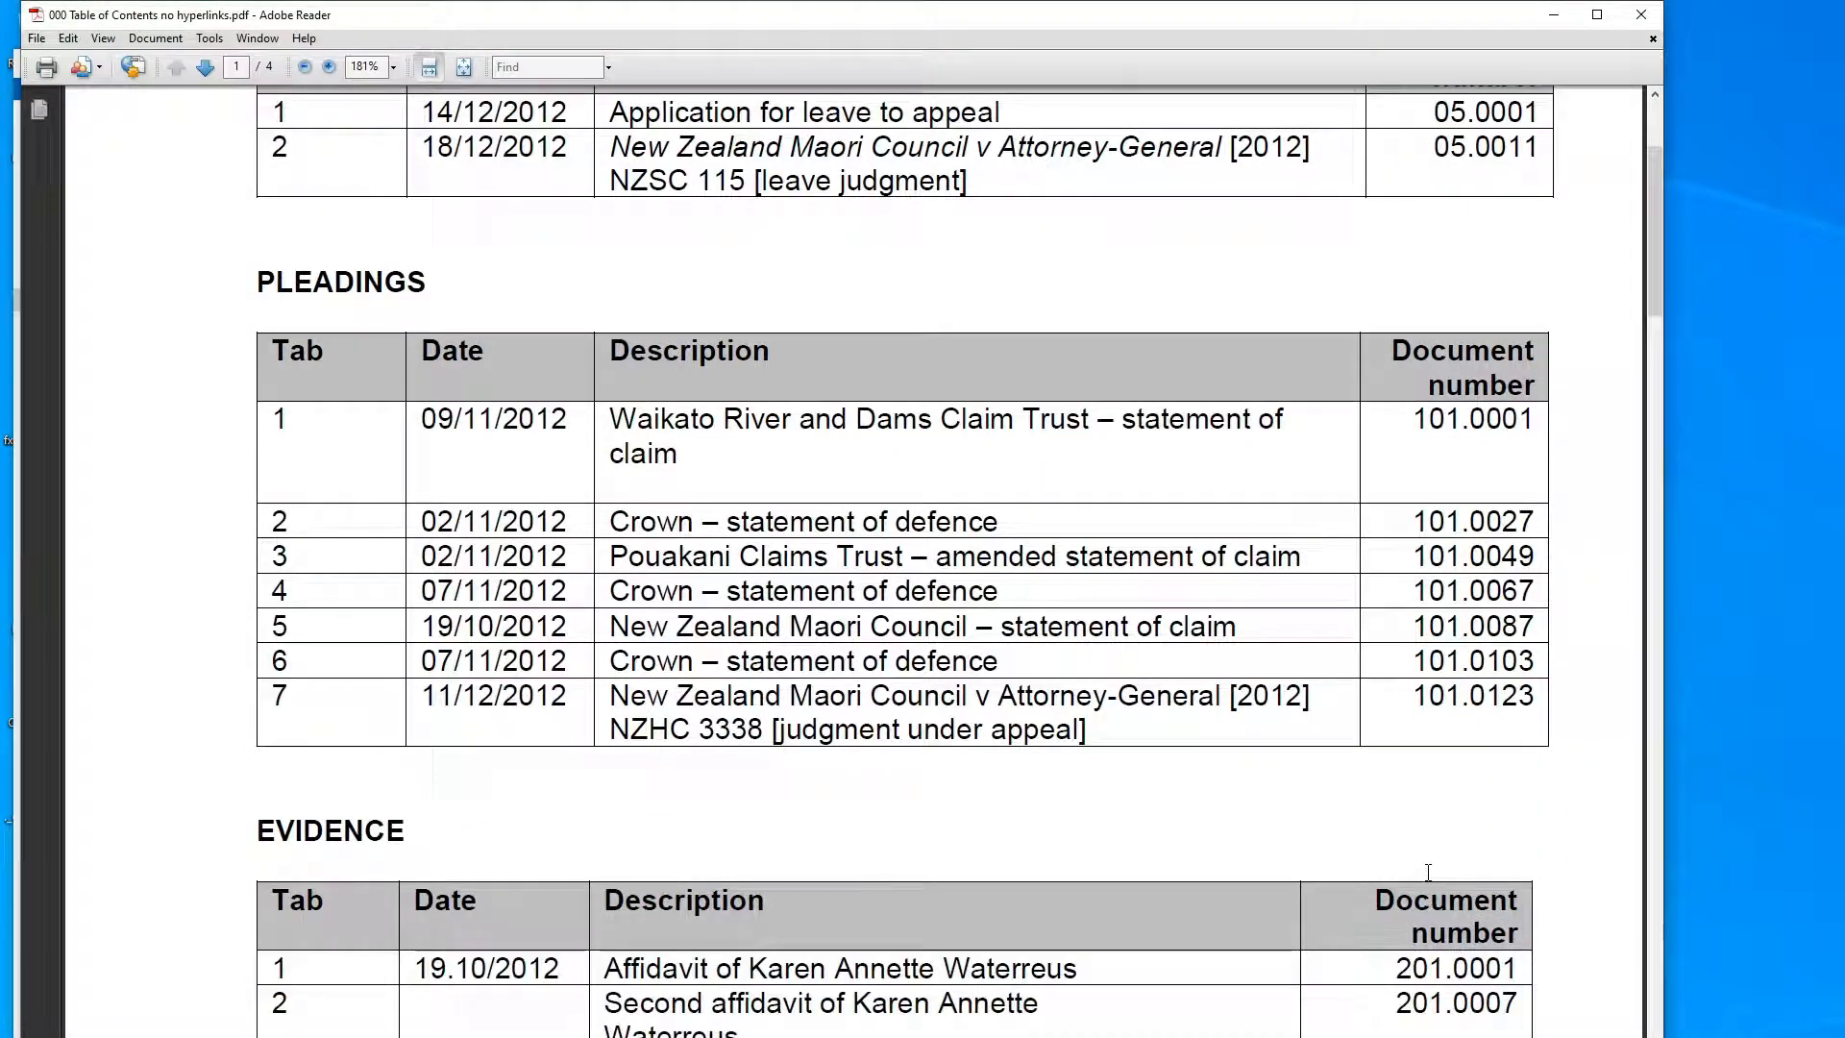
{"action": "left_click", "coordinate": [1483, 1007]}
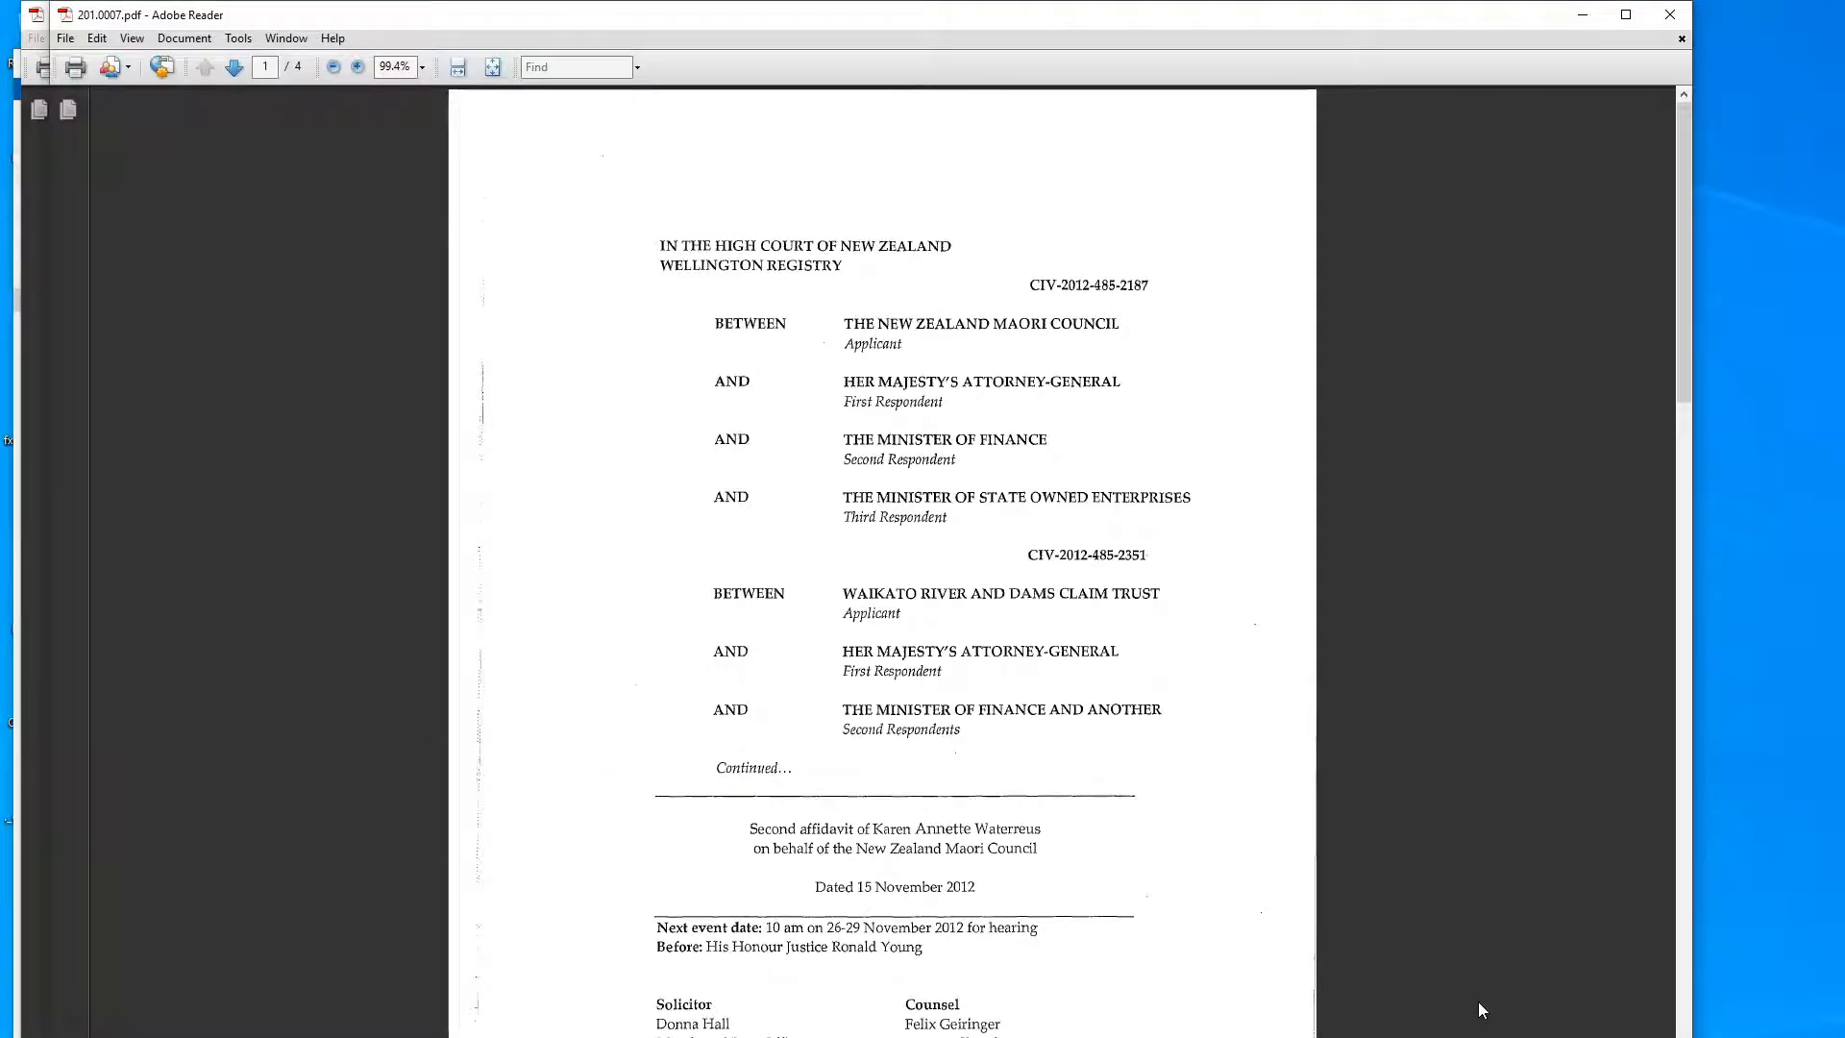
{"action": "left_click", "coordinate": [1677, 17]}
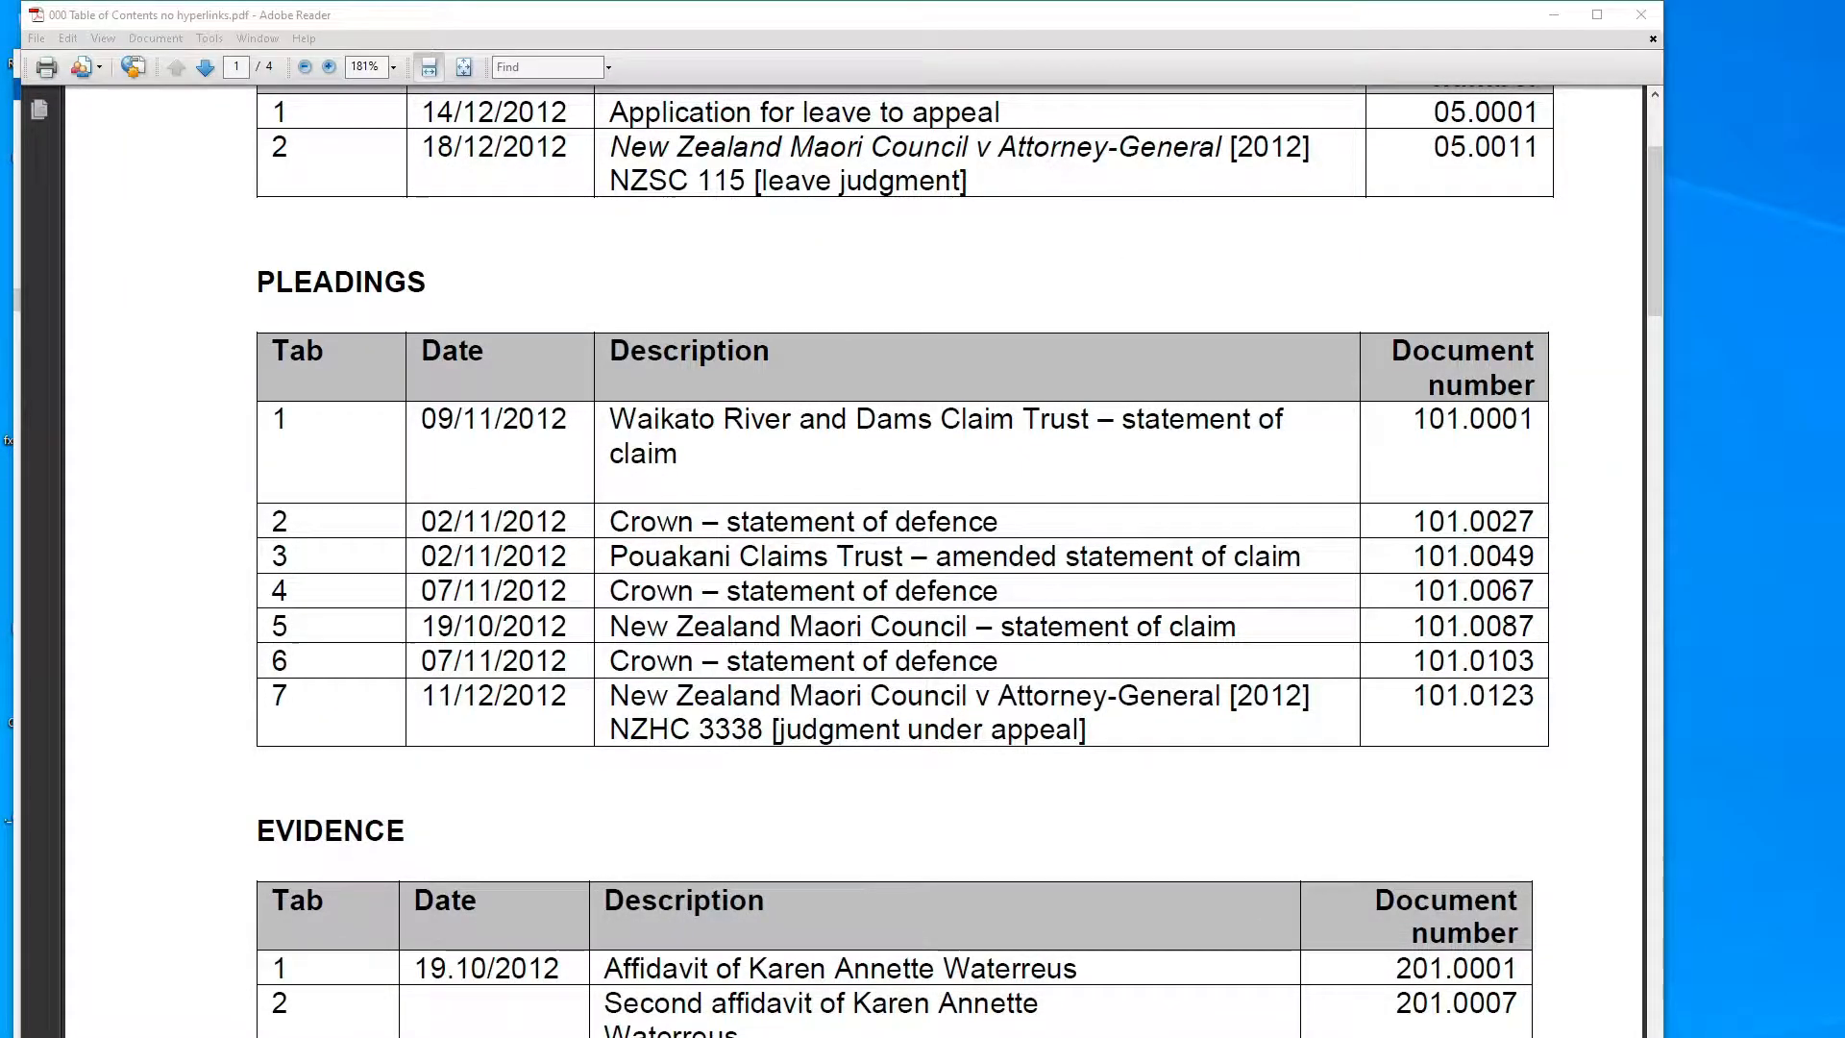
Open 0 Chronology no hyperlinks from the NZMC v AG folder and compare the 05.02.09 entry's 201.0202 reference with the page its link opens.
{"action": "key", "text": "alt+Tab"}
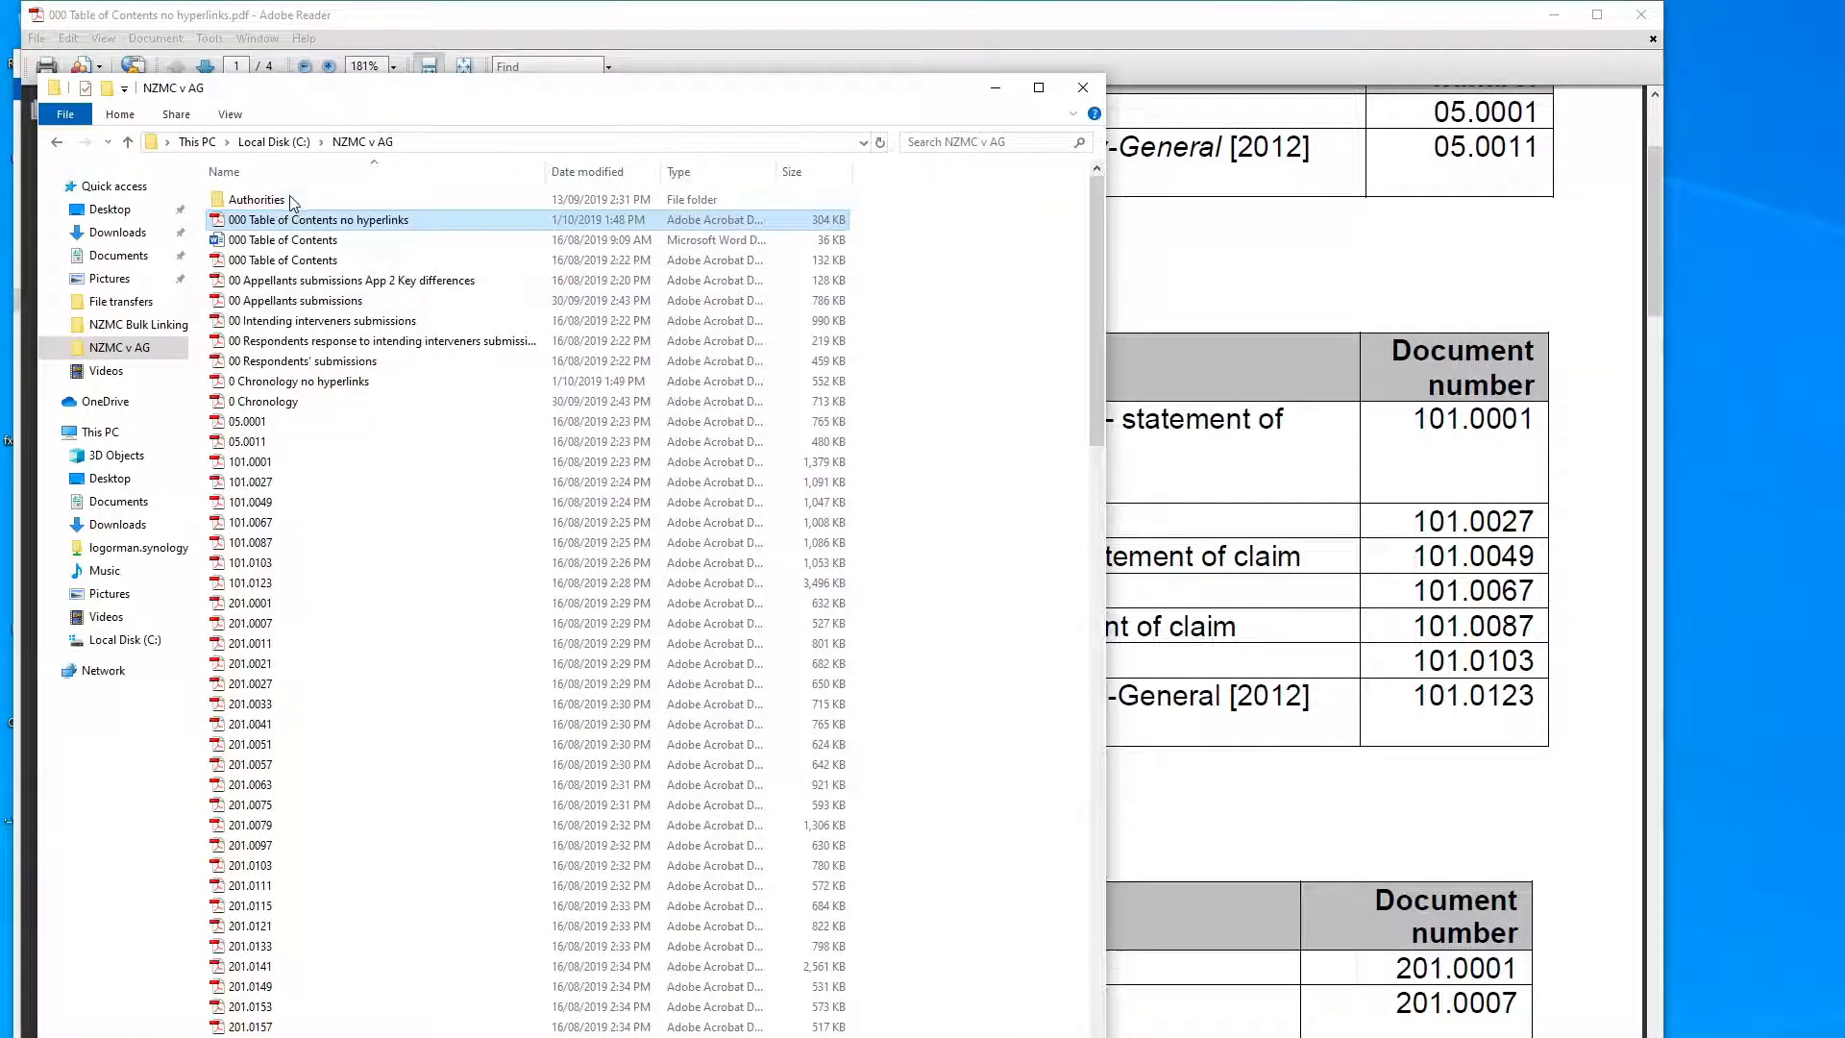
{"action": "double_click", "coordinate": [366, 382]}
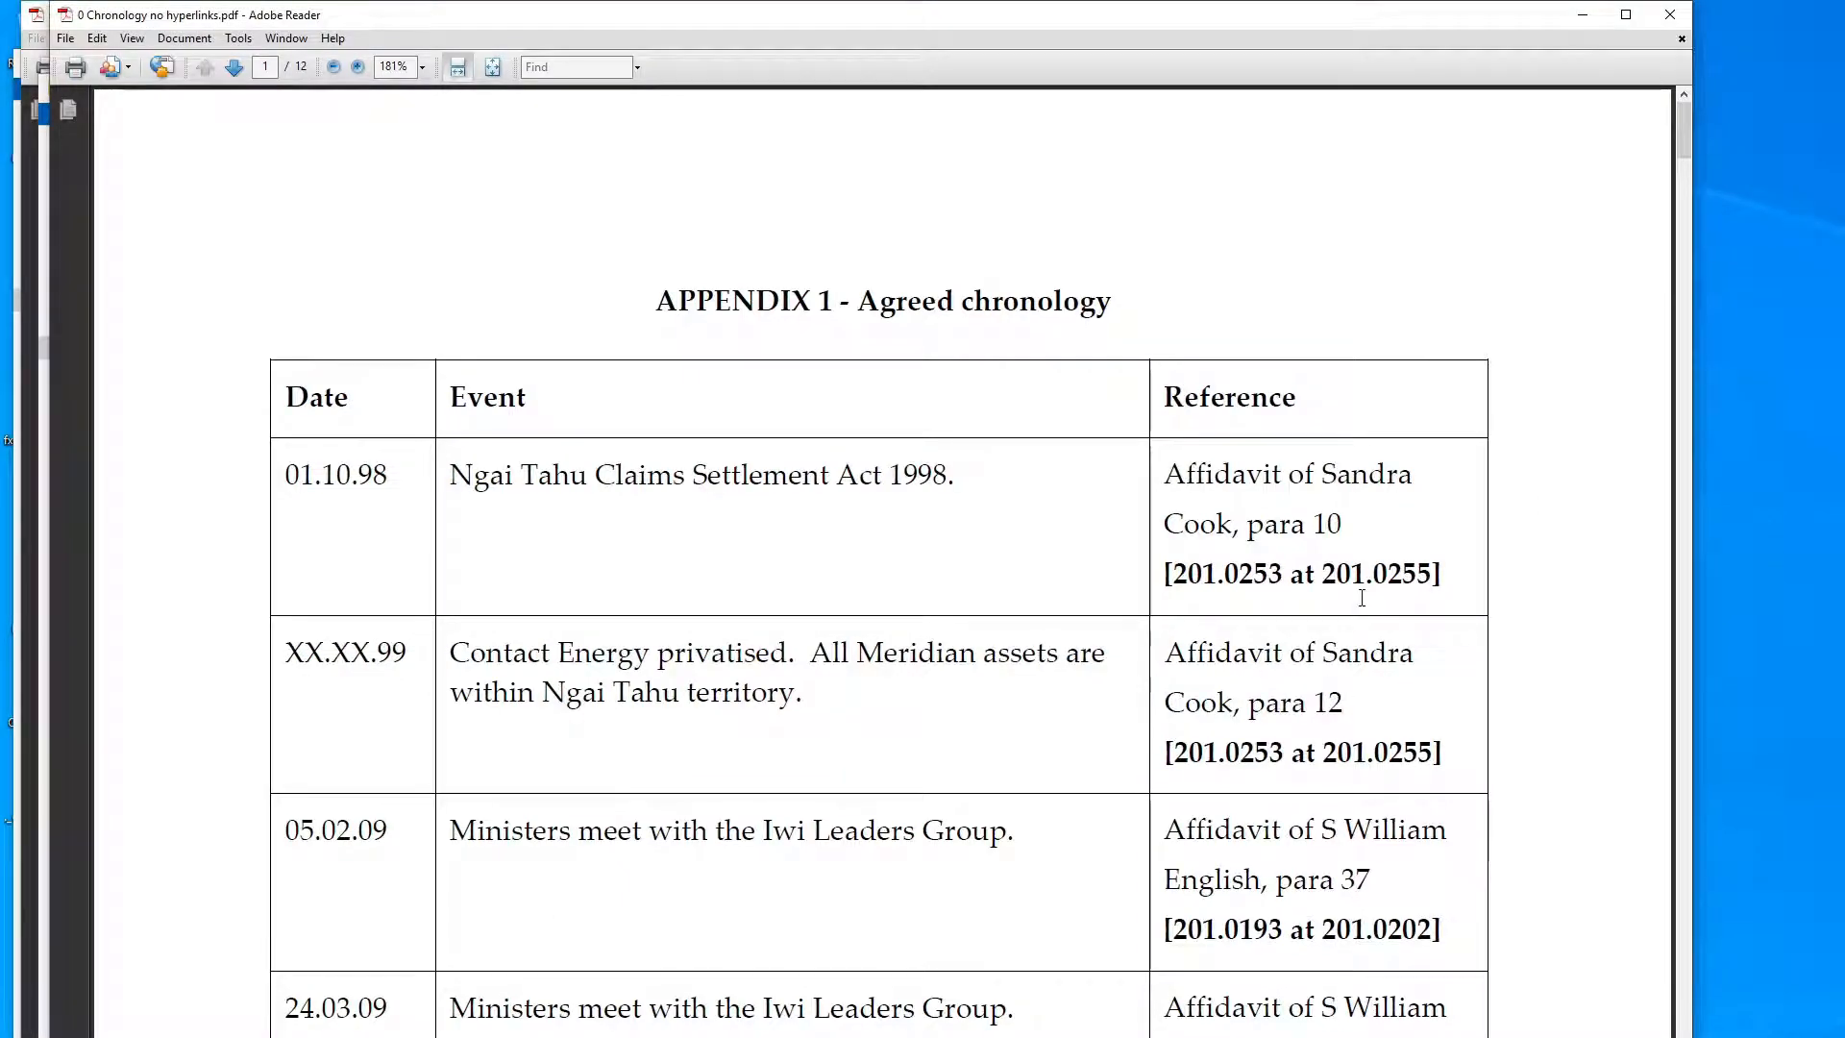
{"action": "scroll", "coordinate": [1332, 698], "scroll_direction": "down", "scroll_amount": 3}
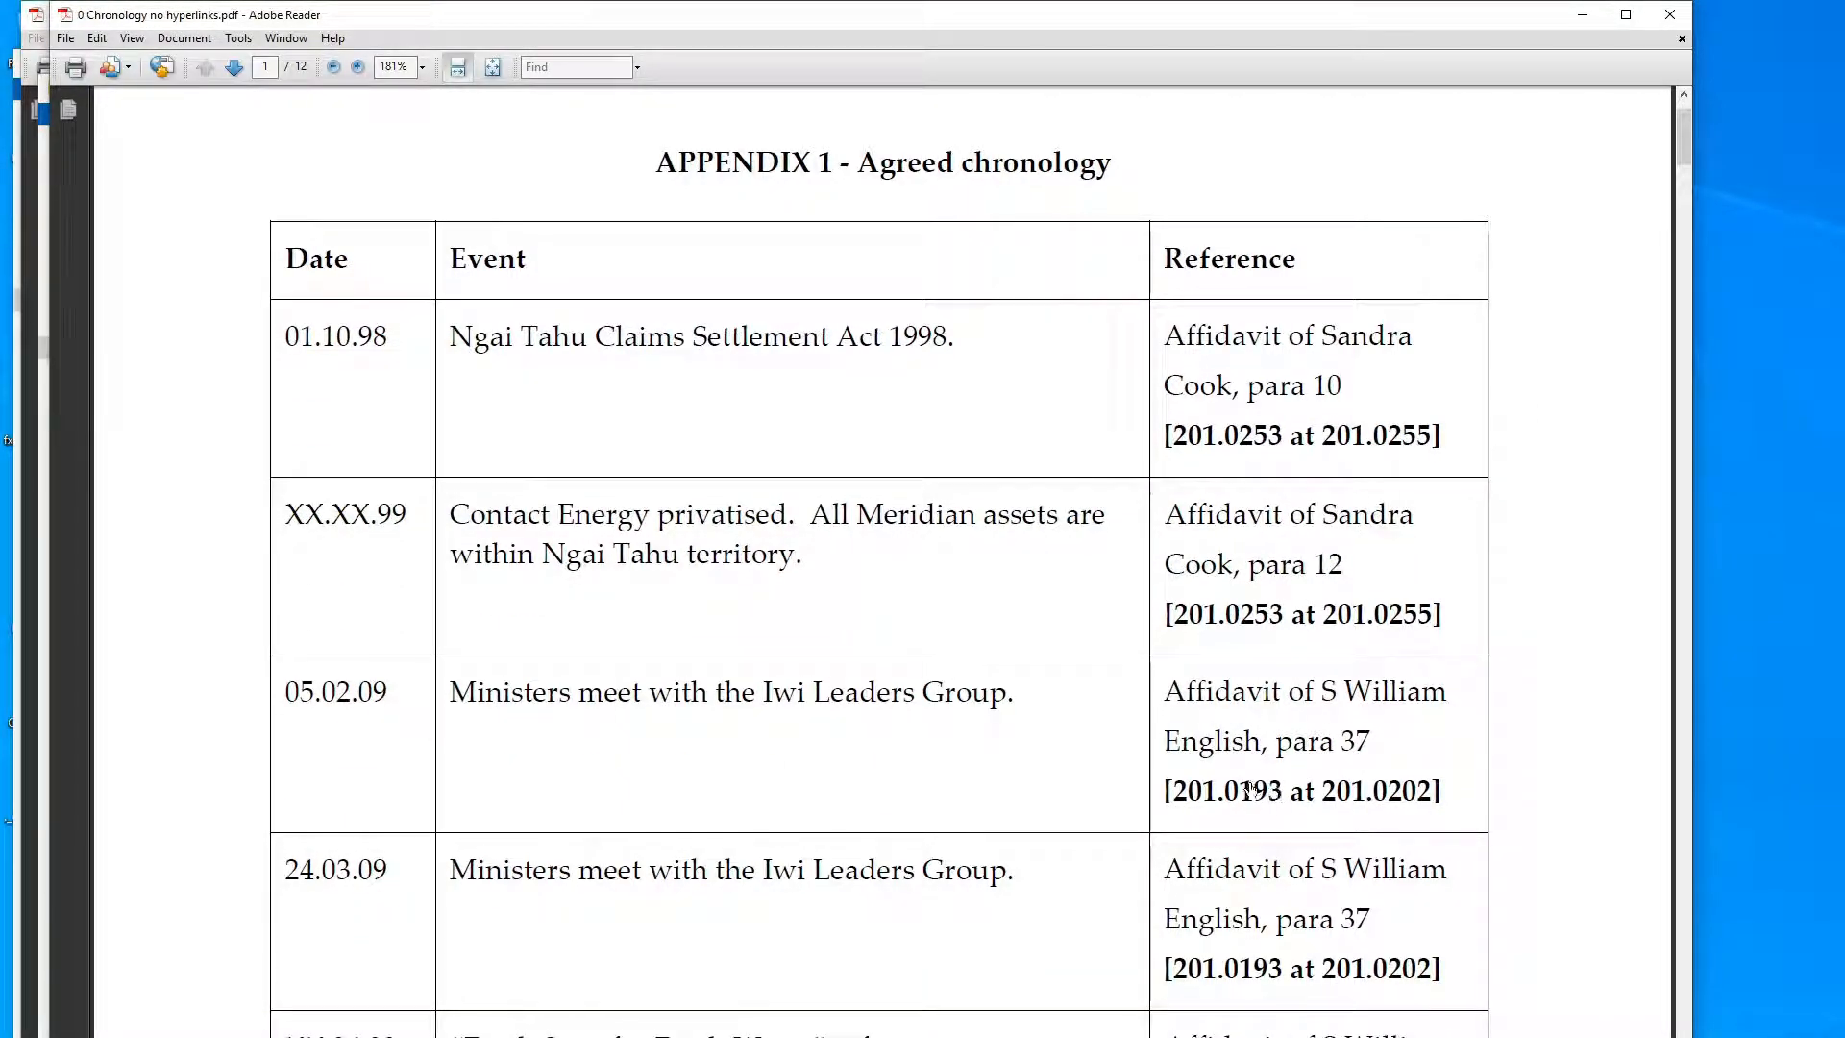
{"action": "left_click", "coordinate": [1406, 792]}
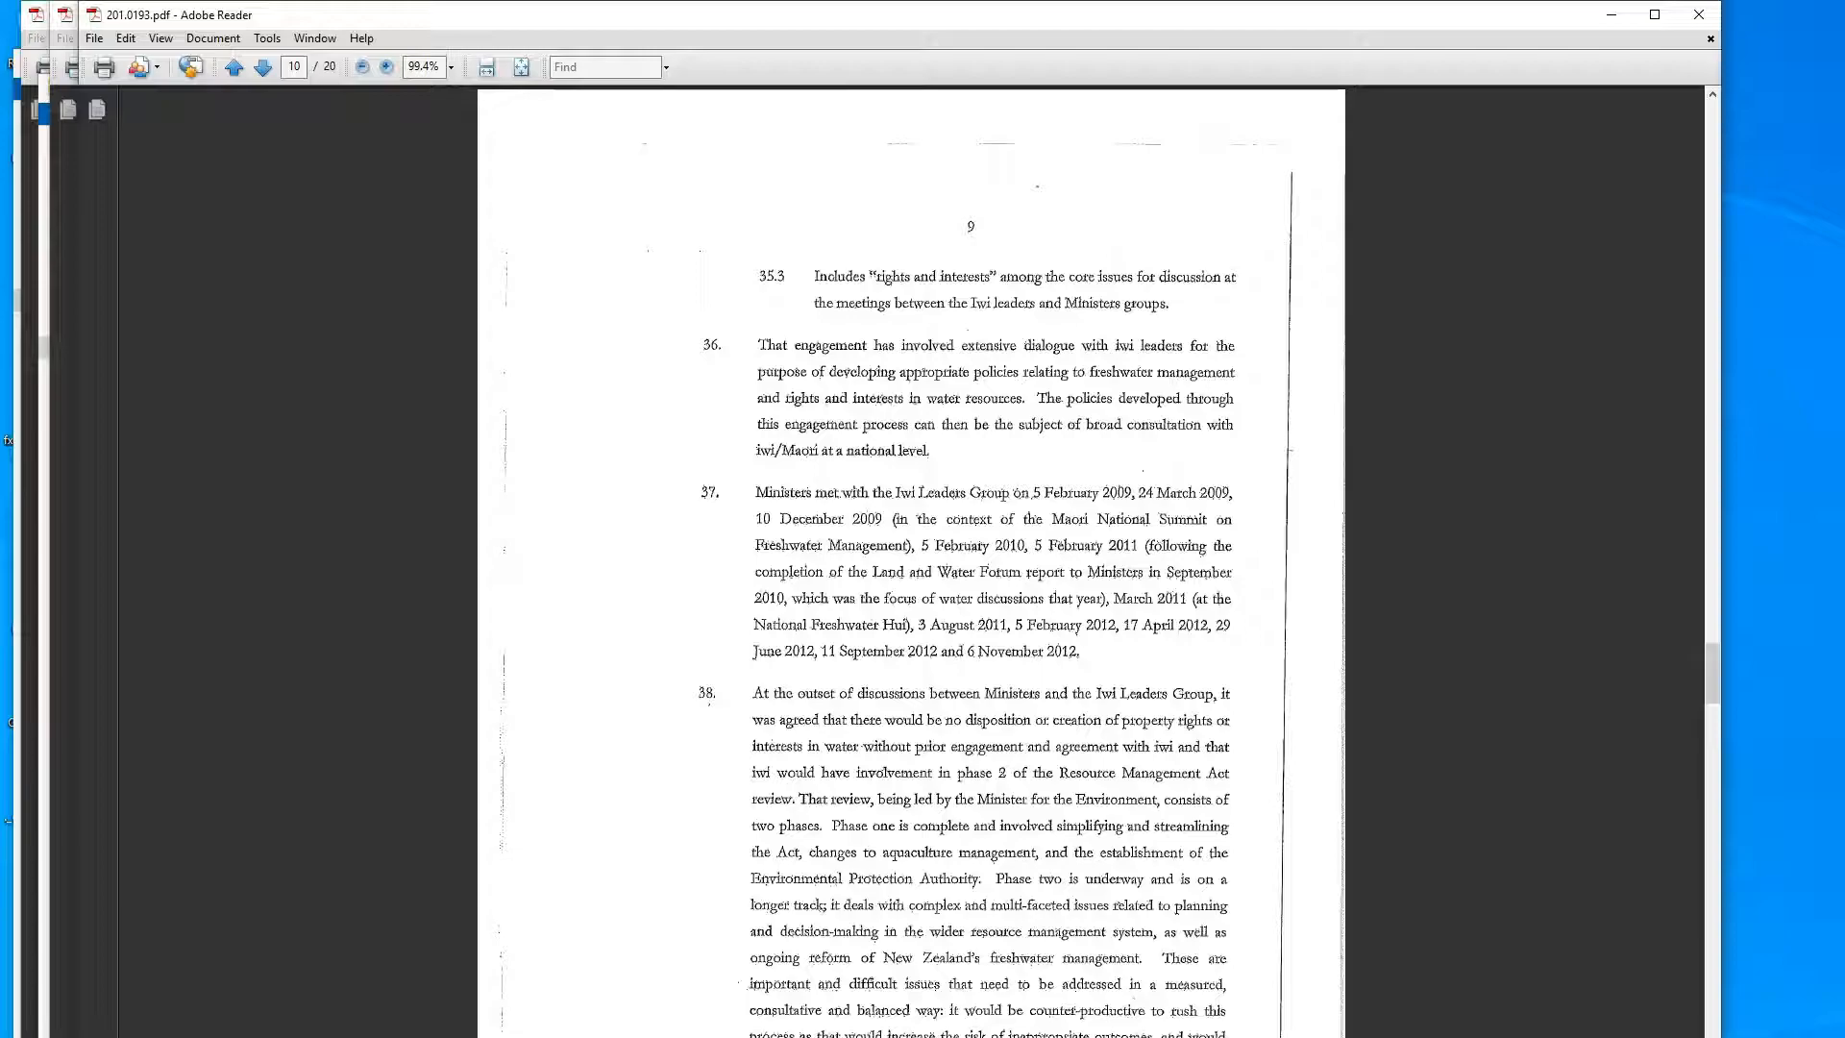
{"action": "left_click_drag", "start_coordinate": [1721, 1037], "coordinate": [1516, 1020]}
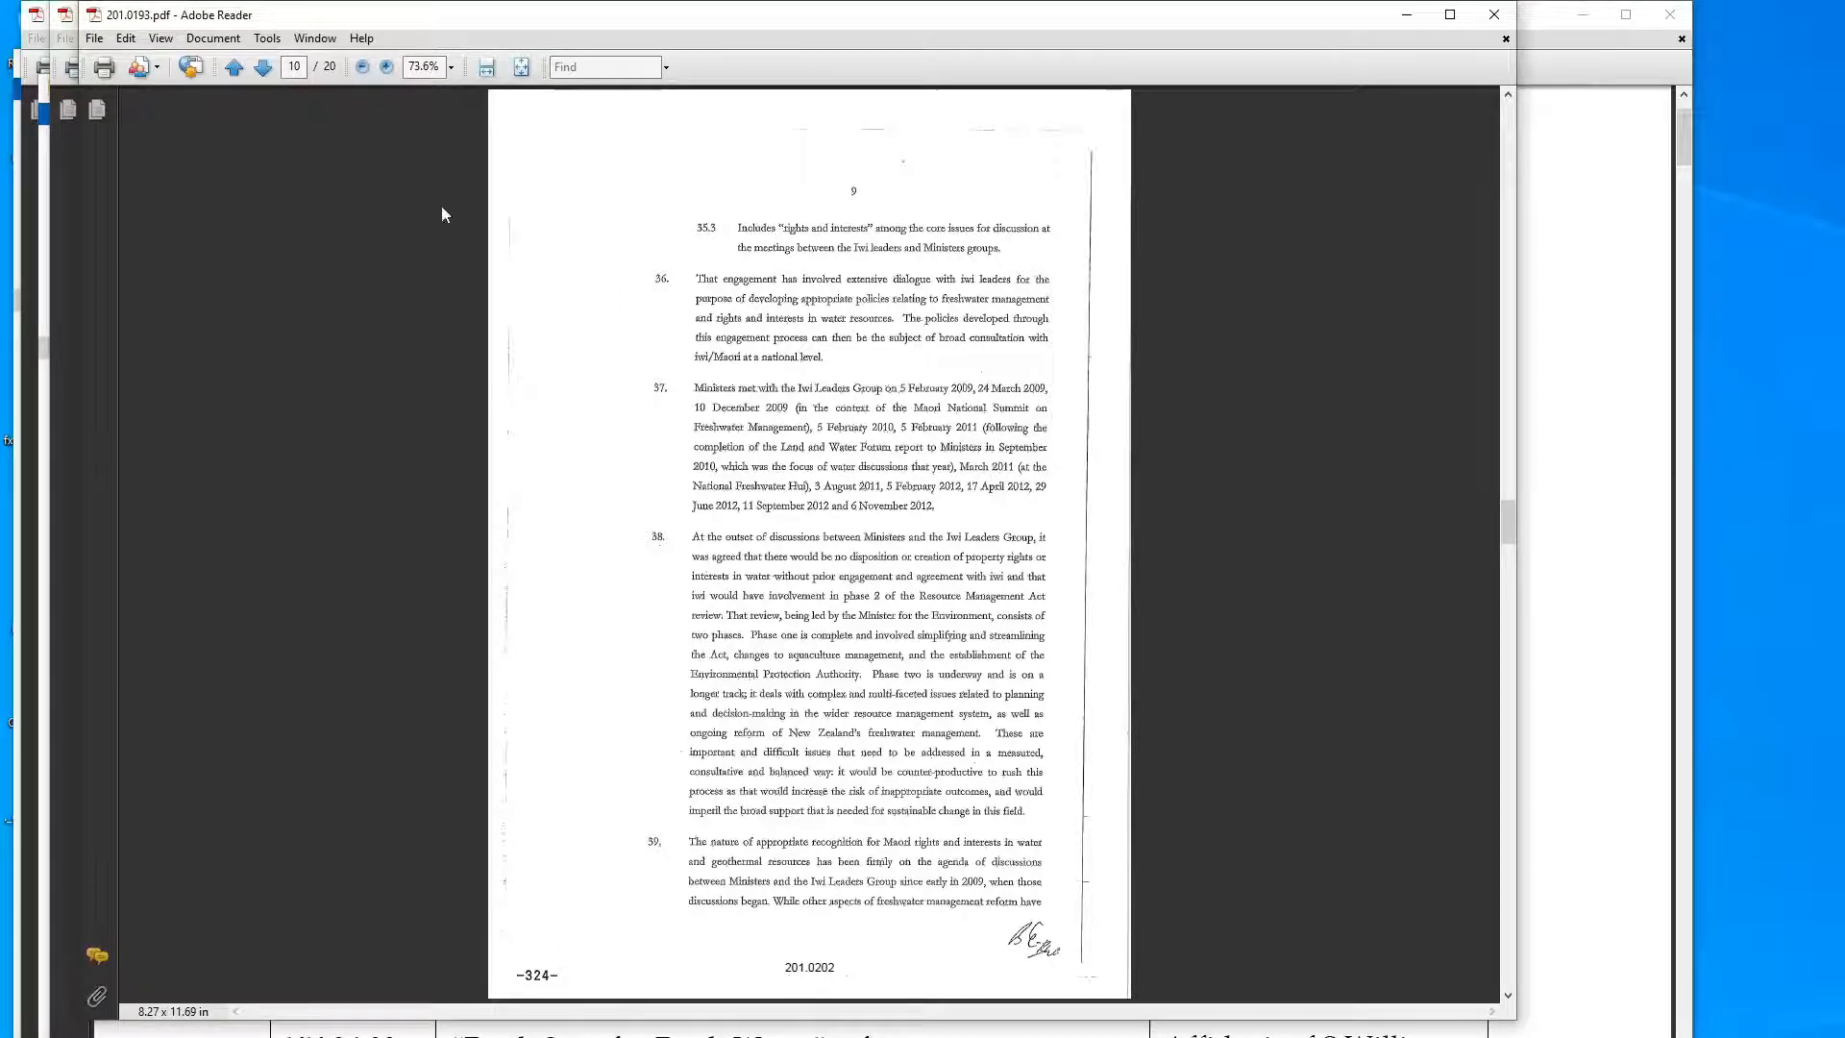
{"action": "left_click_drag", "start_coordinate": [1174, 8], "coordinate": [1175, 197]}
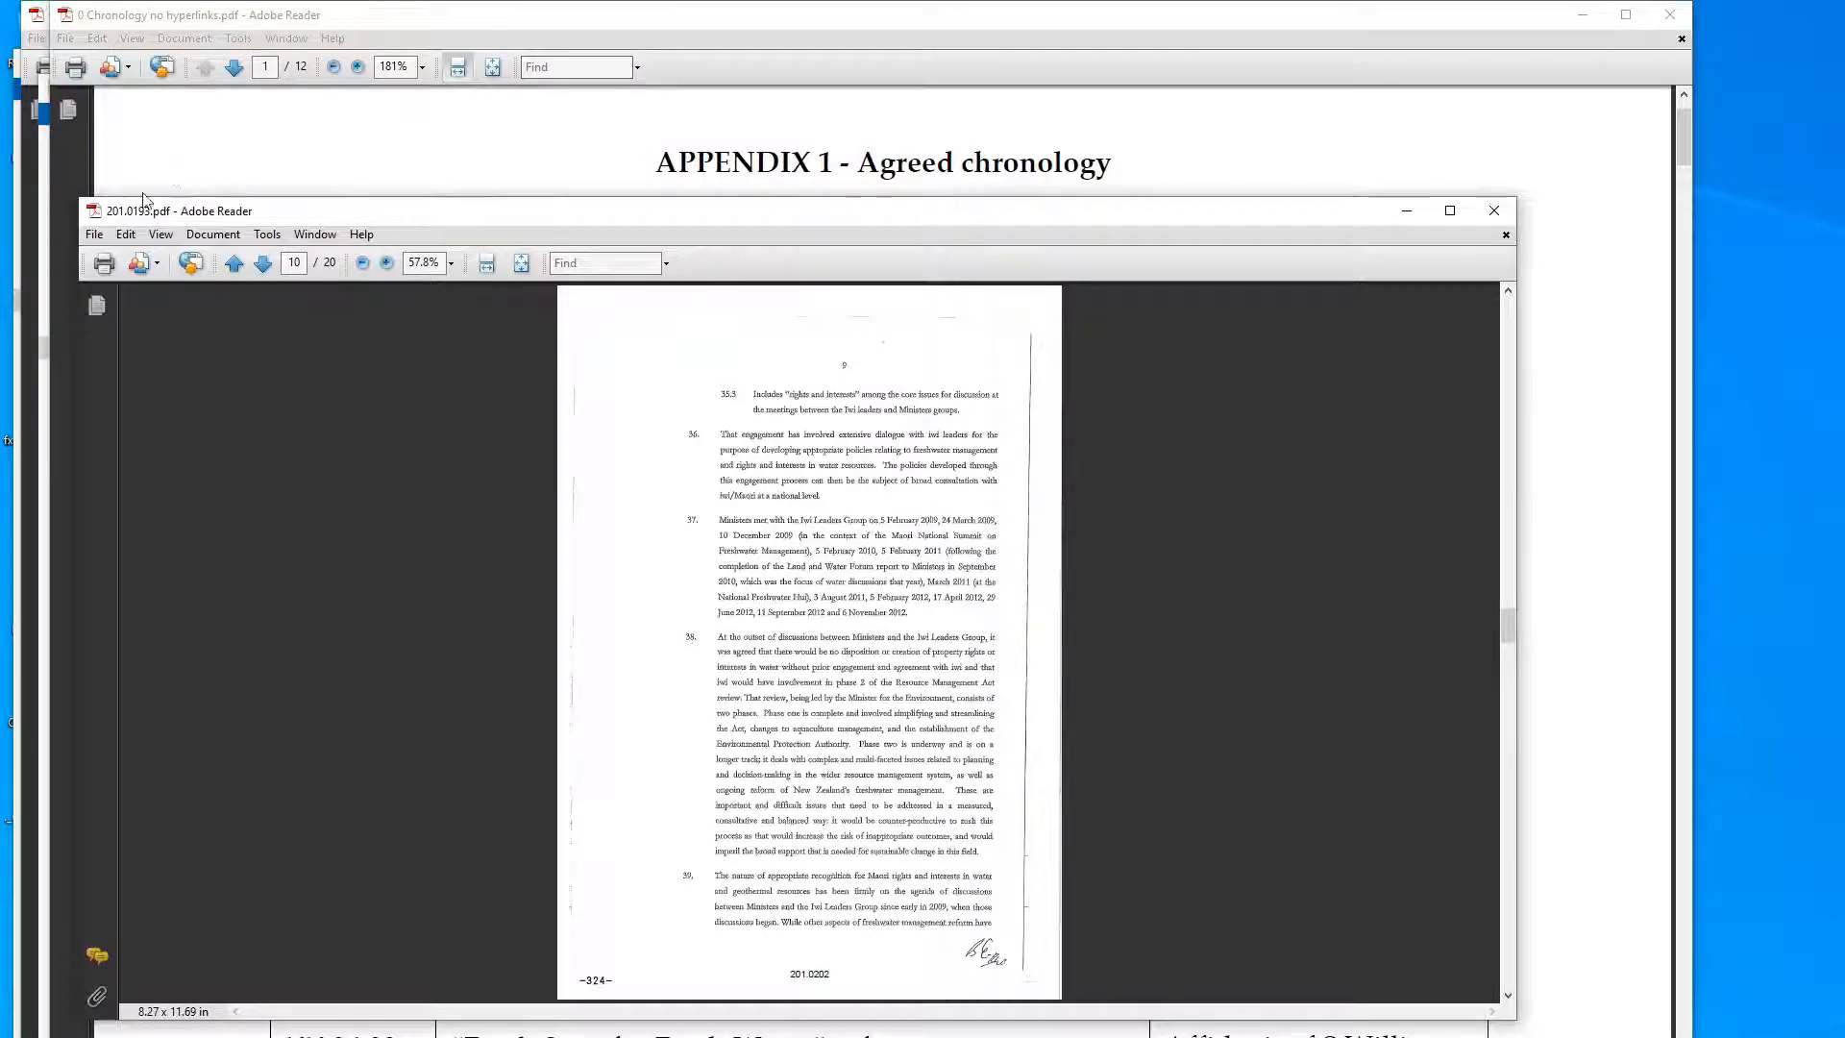